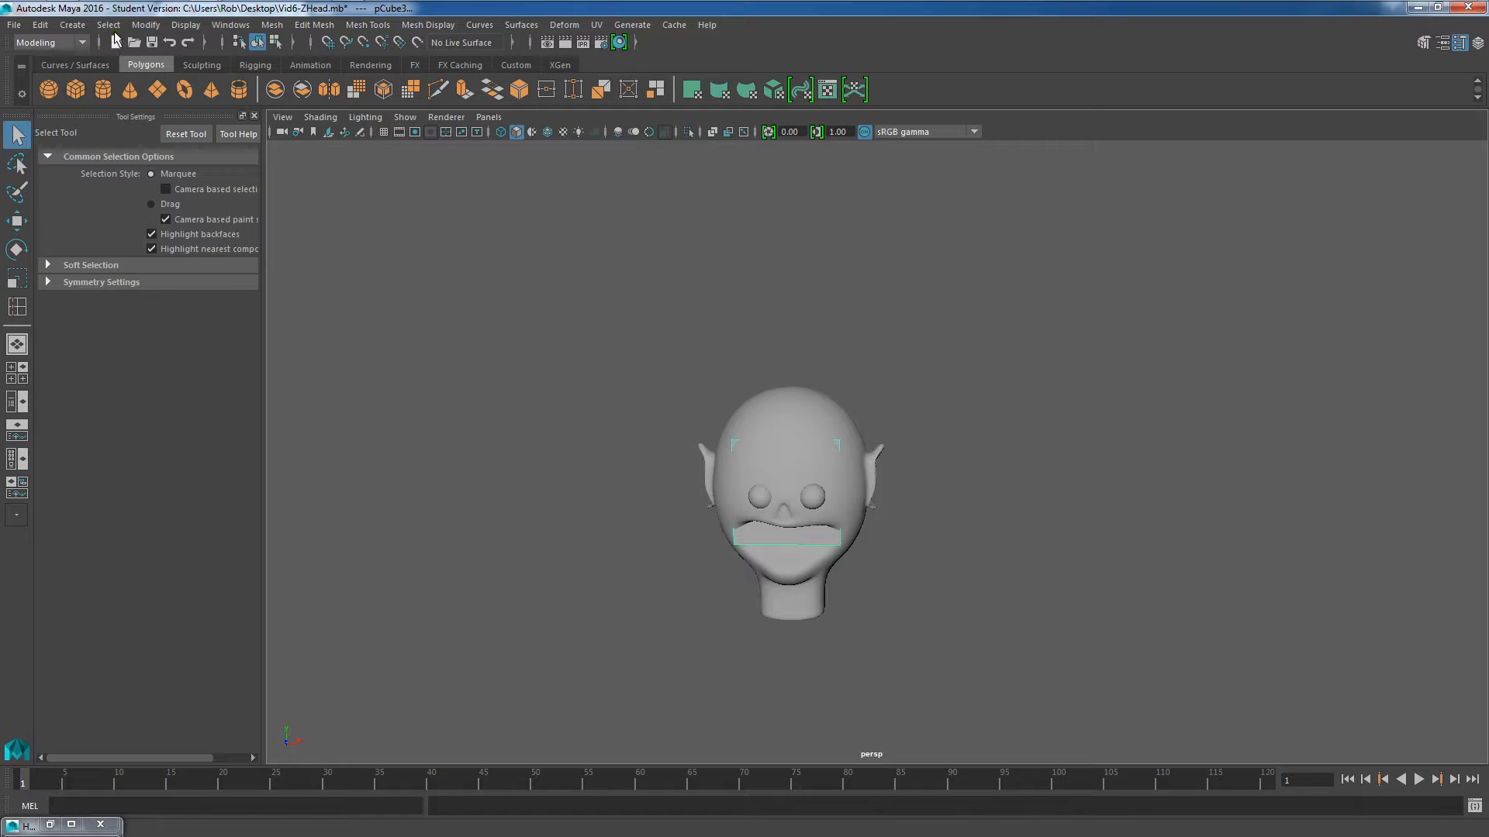
pyautogui.click(73, 25)
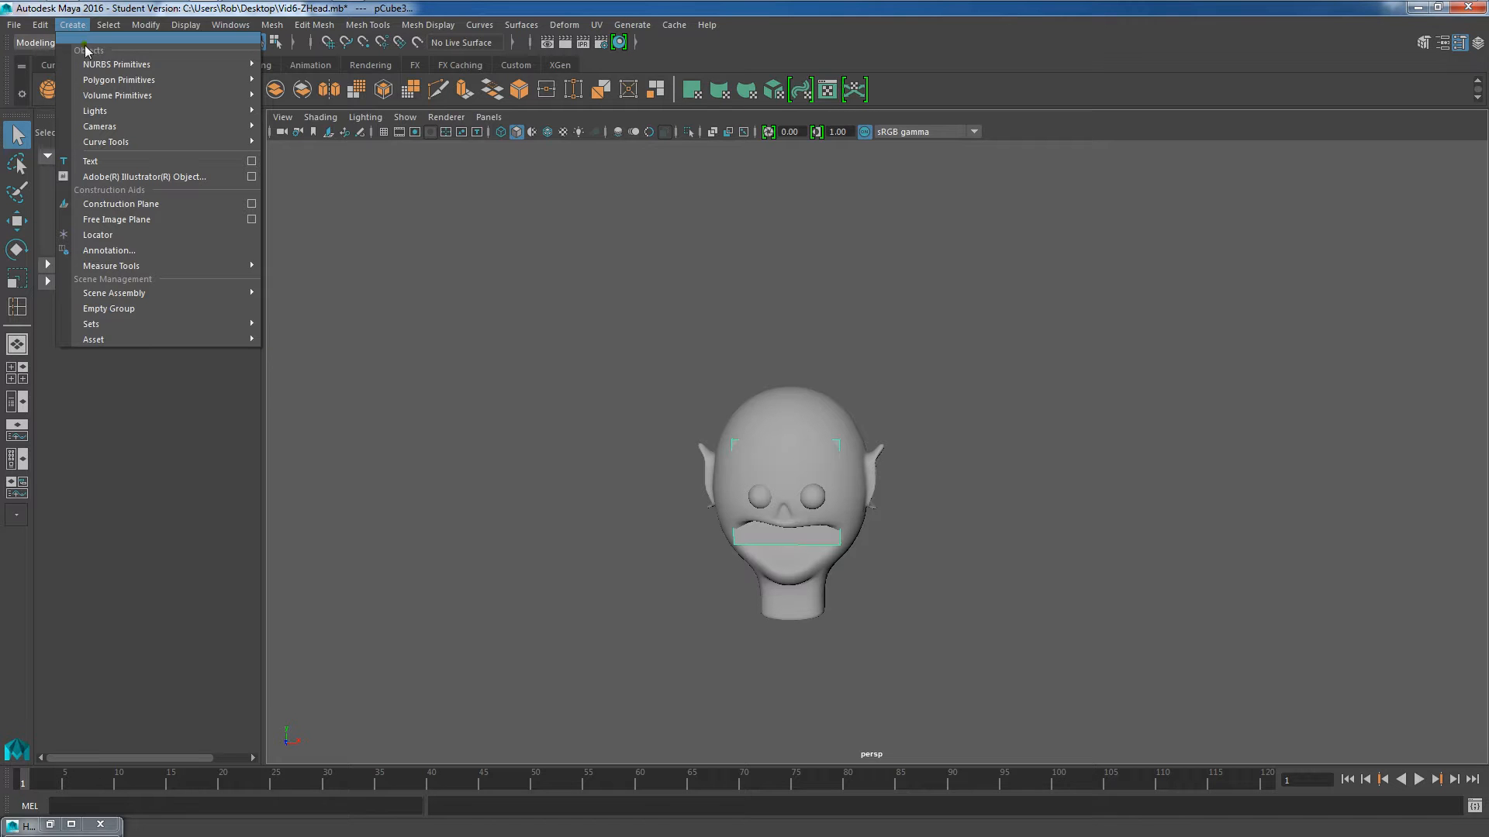
pyautogui.moveTo(105, 80)
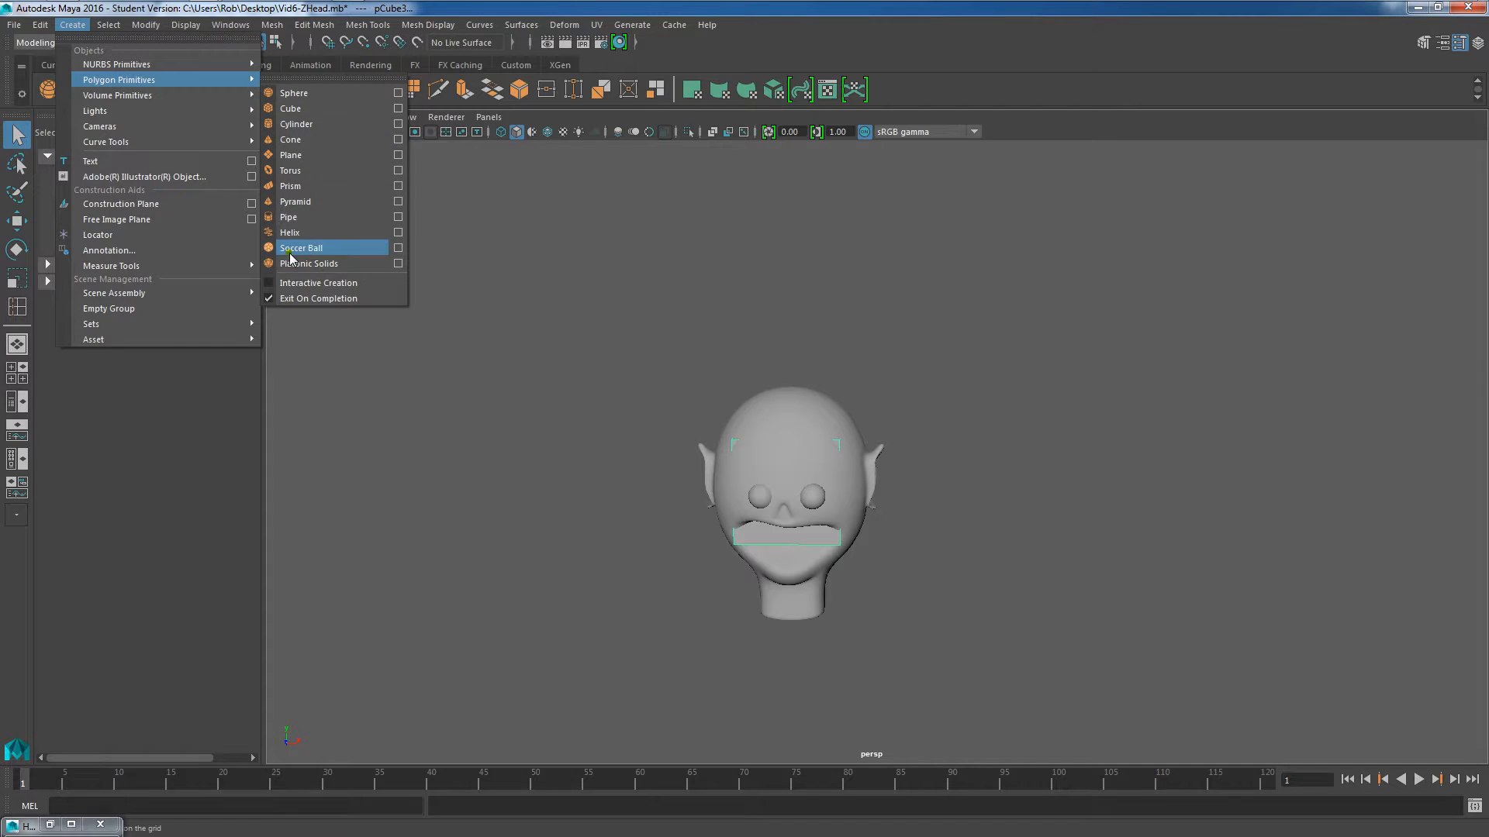
pyautogui.click(443, 299)
pyautogui.click(621, 257)
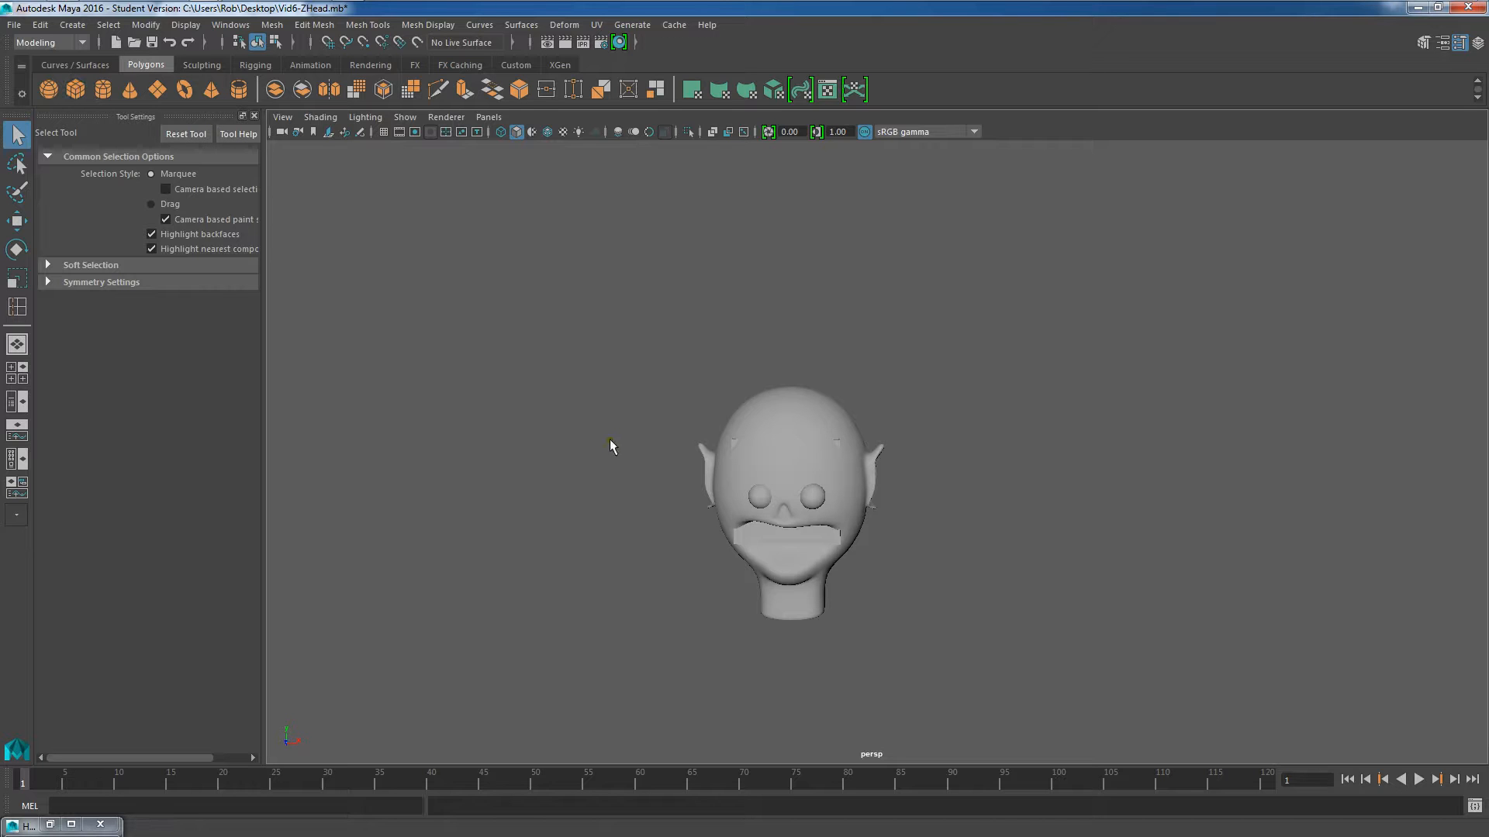
# Step: Move the existing cube out of the mouth, sideways along the X axis to clear space beside the head
pyautogui.scroll(-3, 783, 430)
pyautogui.click(786, 445)
pyautogui.scroll(4, 807, 448)
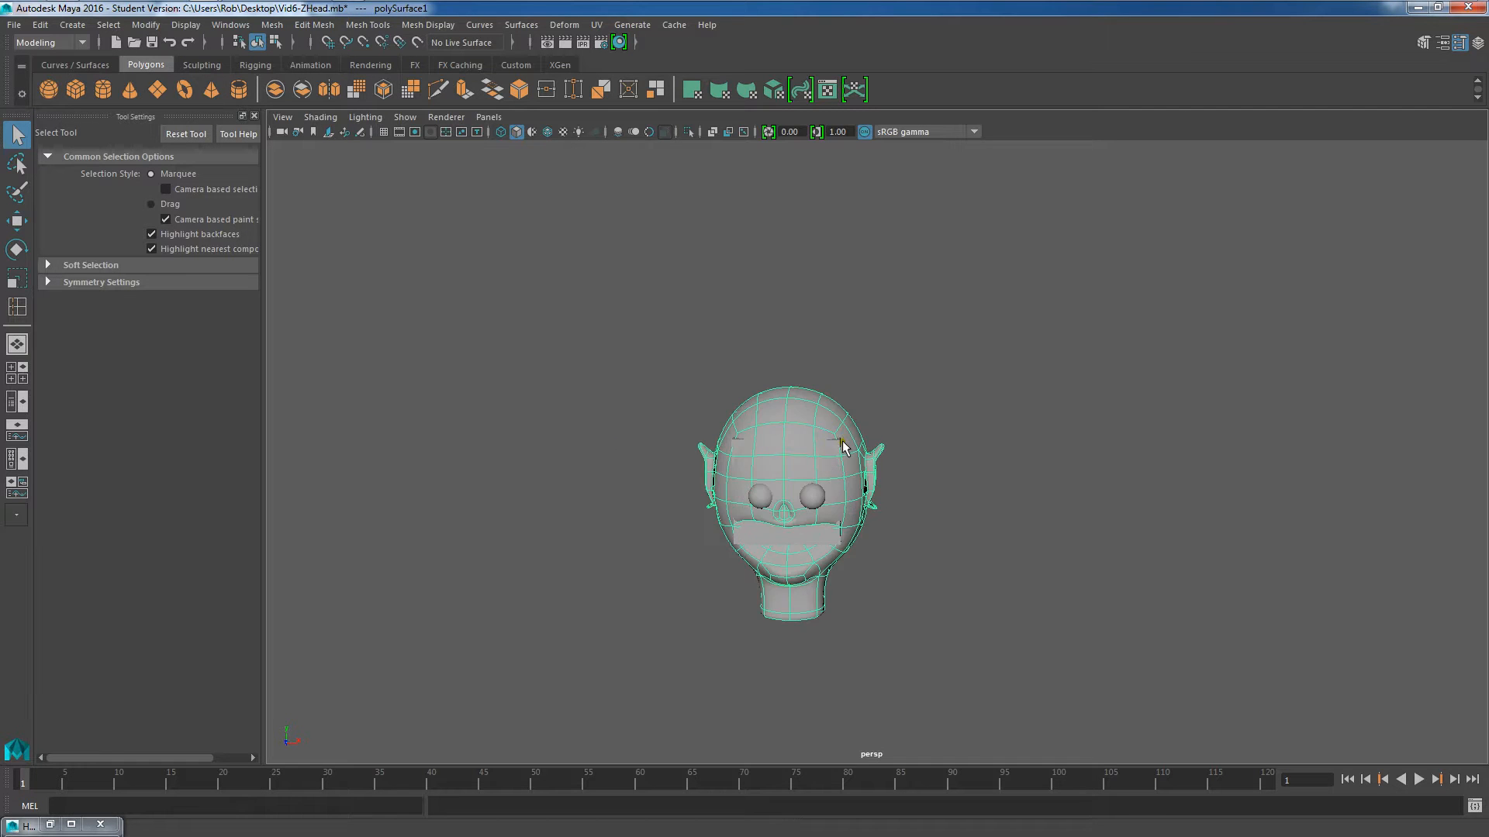
pyautogui.click(784, 592)
pyautogui.press('w')
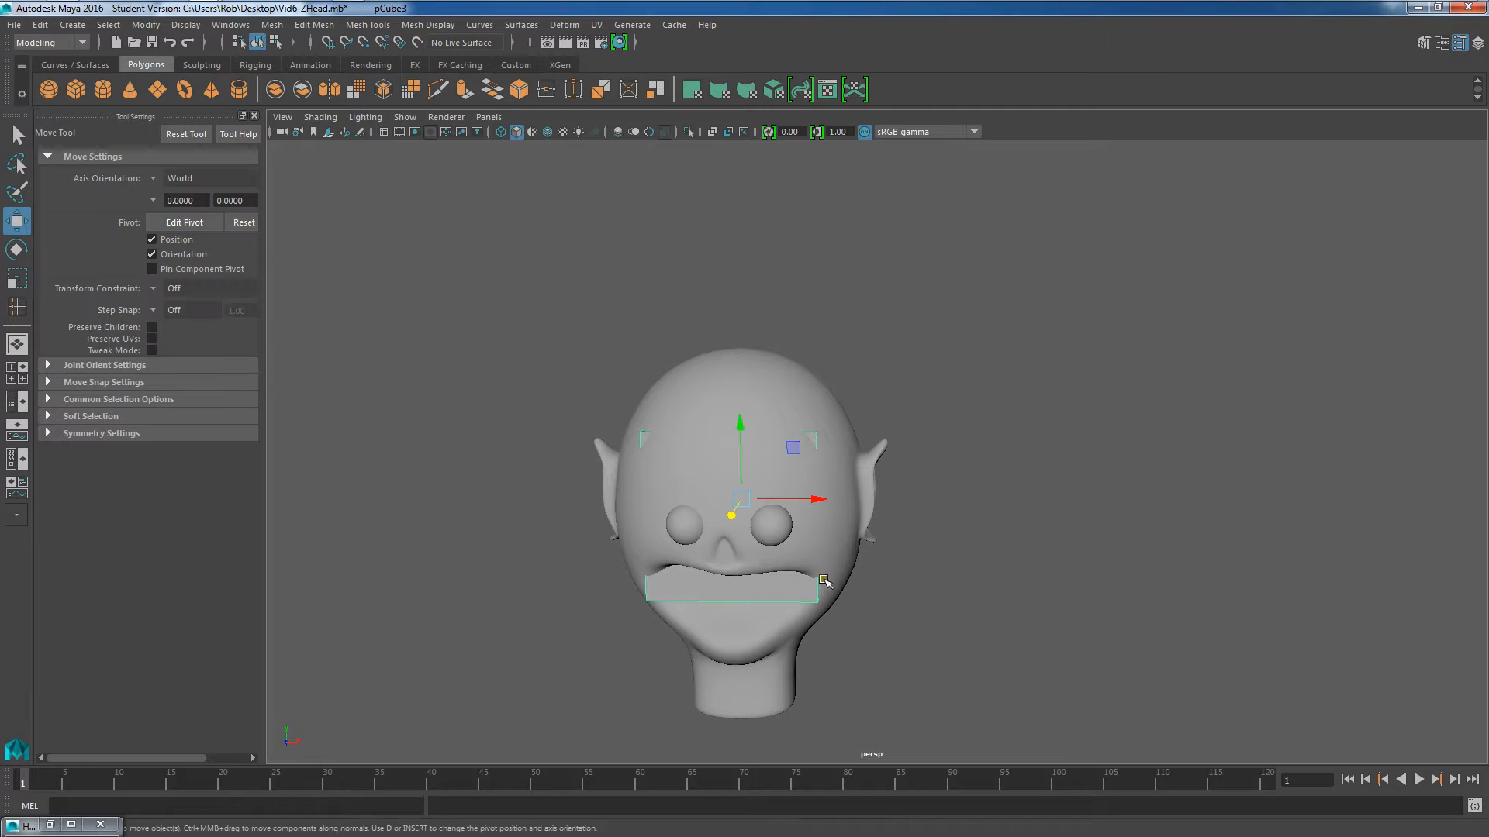
pyautogui.moveTo(828, 506); pyautogui.dragTo(1116, 522)
pyautogui.keyDown('alt'); pyautogui.moveTo(1170, 479); pyautogui.dragTo(961, 515); pyautogui.keyUp('alt')
# Step: Scale the cube down in depth, height and width into a small, narrow upright block for a tooth
pyautogui.press('r')
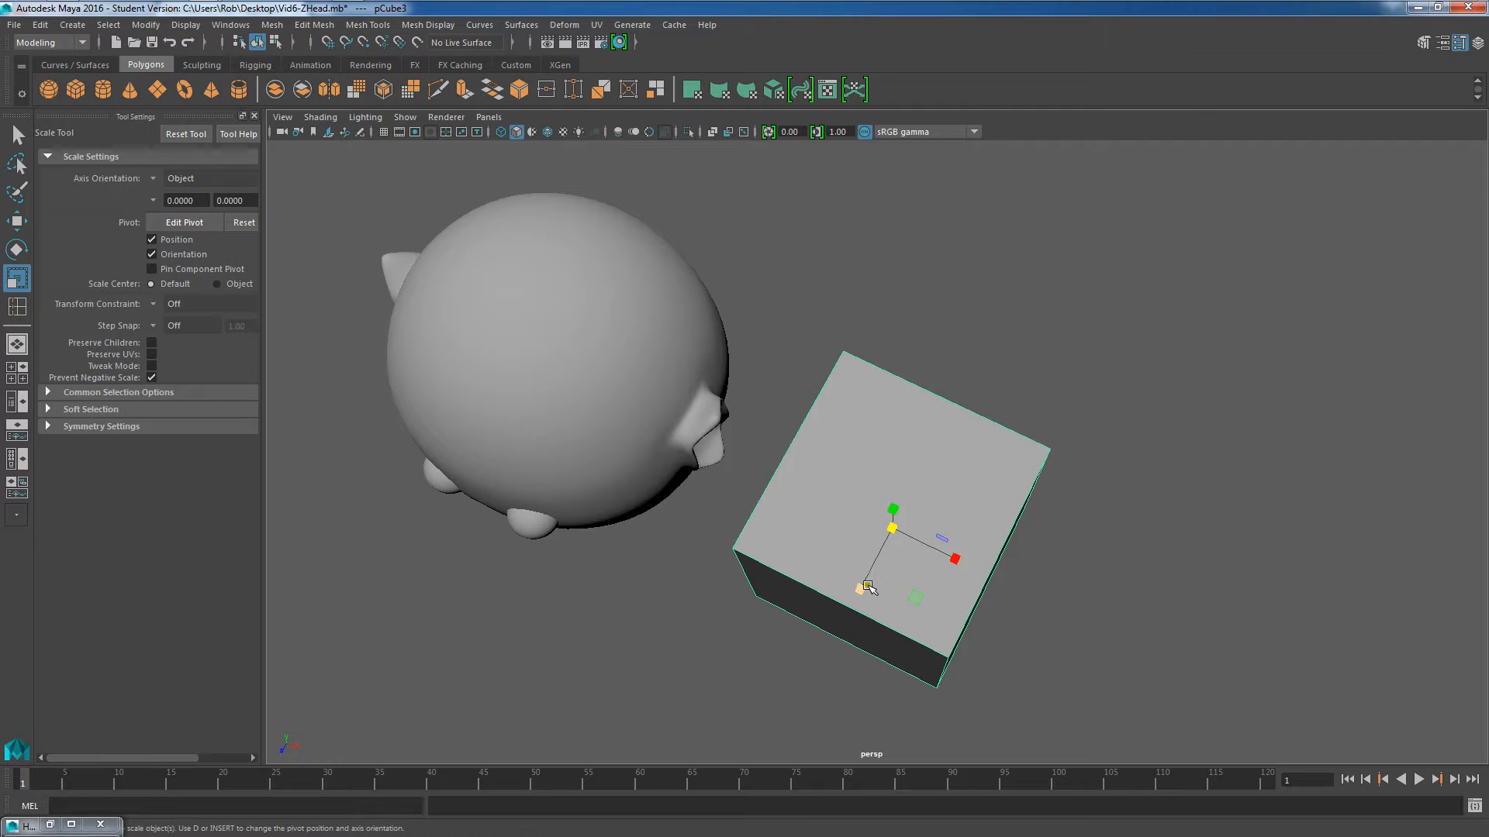
pyautogui.moveTo(889, 568); pyautogui.dragTo(997, 509)
pyautogui.moveTo(911, 434); pyautogui.dragTo(932, 506)
pyautogui.moveTo(910, 440); pyautogui.dragTo(909, 451)
pyautogui.moveTo(974, 509); pyautogui.dragTo(871, 468)
# Step: Select the block's bottom face and scale it wider so that the block tapers toward the top
pyautogui.moveTo(858, 525); pyautogui.dragTo(858, 436, button='right')
pyautogui.click(842, 529)
pyautogui.moveTo(832, 530); pyautogui.dragTo(984, 527)
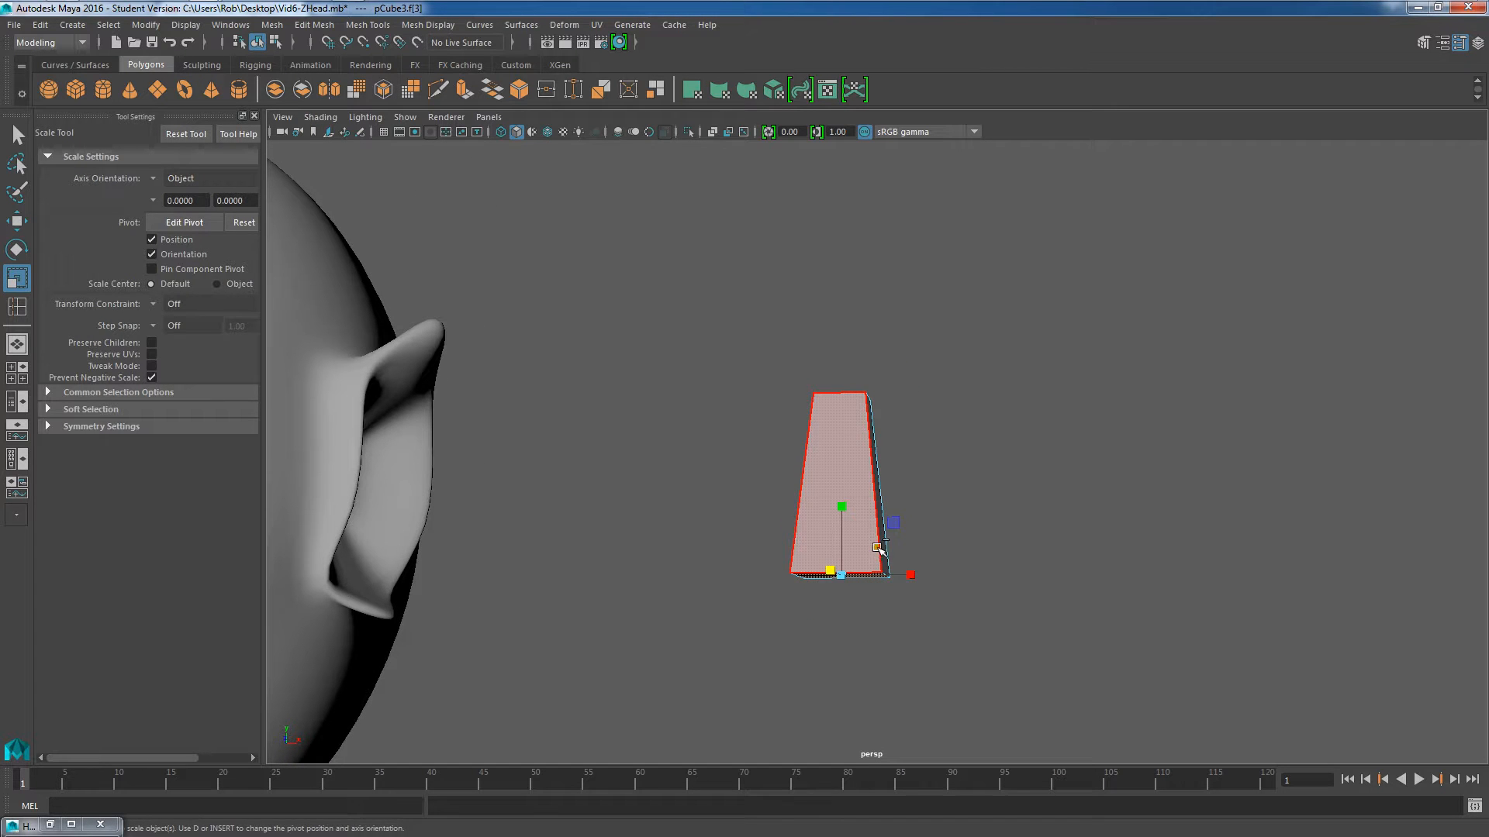
# Step: Extrude the bottom face a short distance downward and scale the new end face slightly smaller
pyautogui.hotkey('ctrl', 'e')
pyautogui.moveTo(842, 628); pyautogui.dragTo(846, 660)
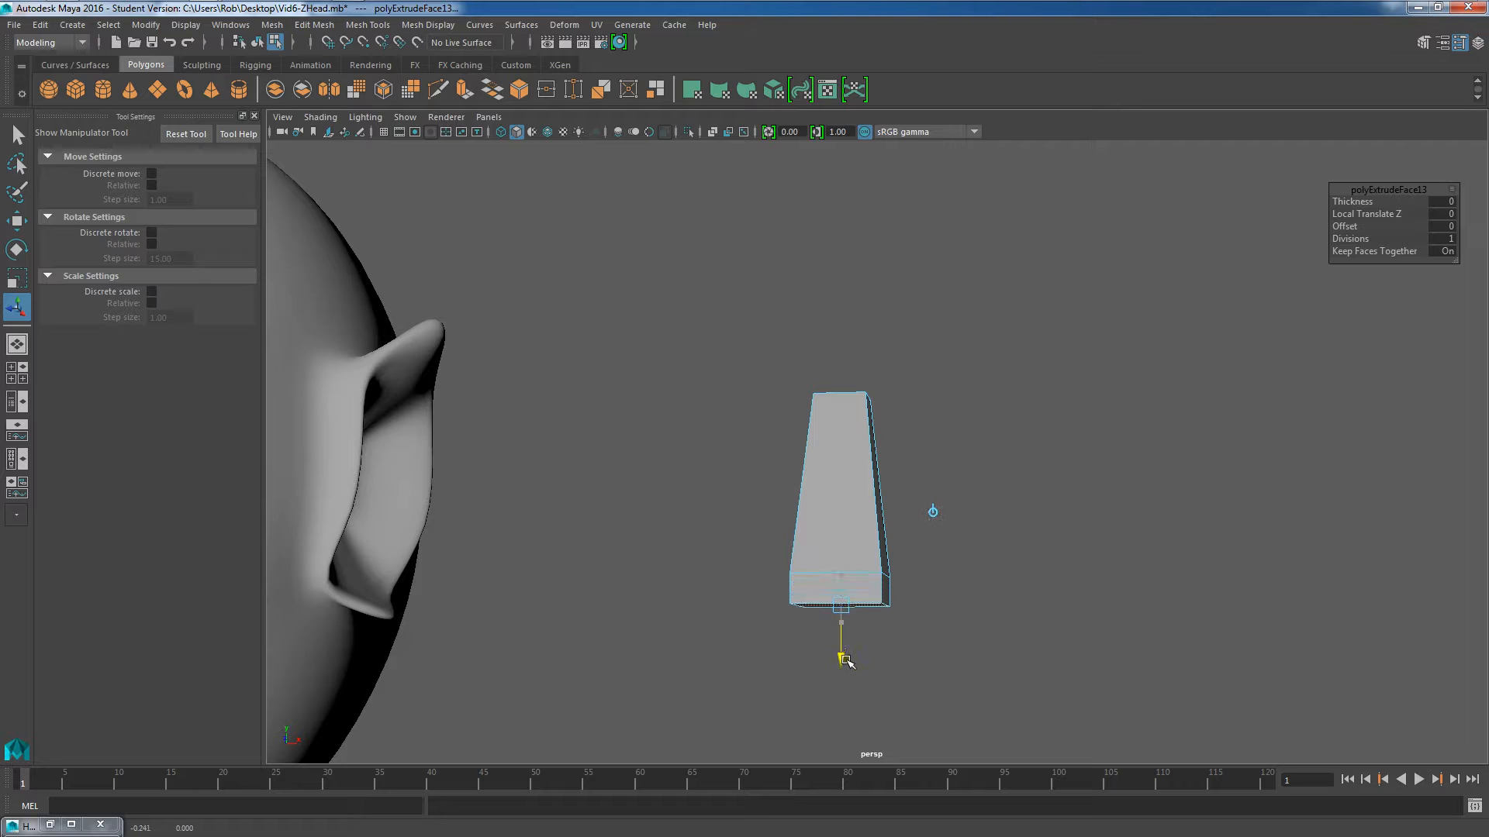
pyautogui.press('r')
pyautogui.keyDown('alt'); pyautogui.moveTo(915, 615); pyautogui.dragTo(901, 537); pyautogui.keyUp('alt')
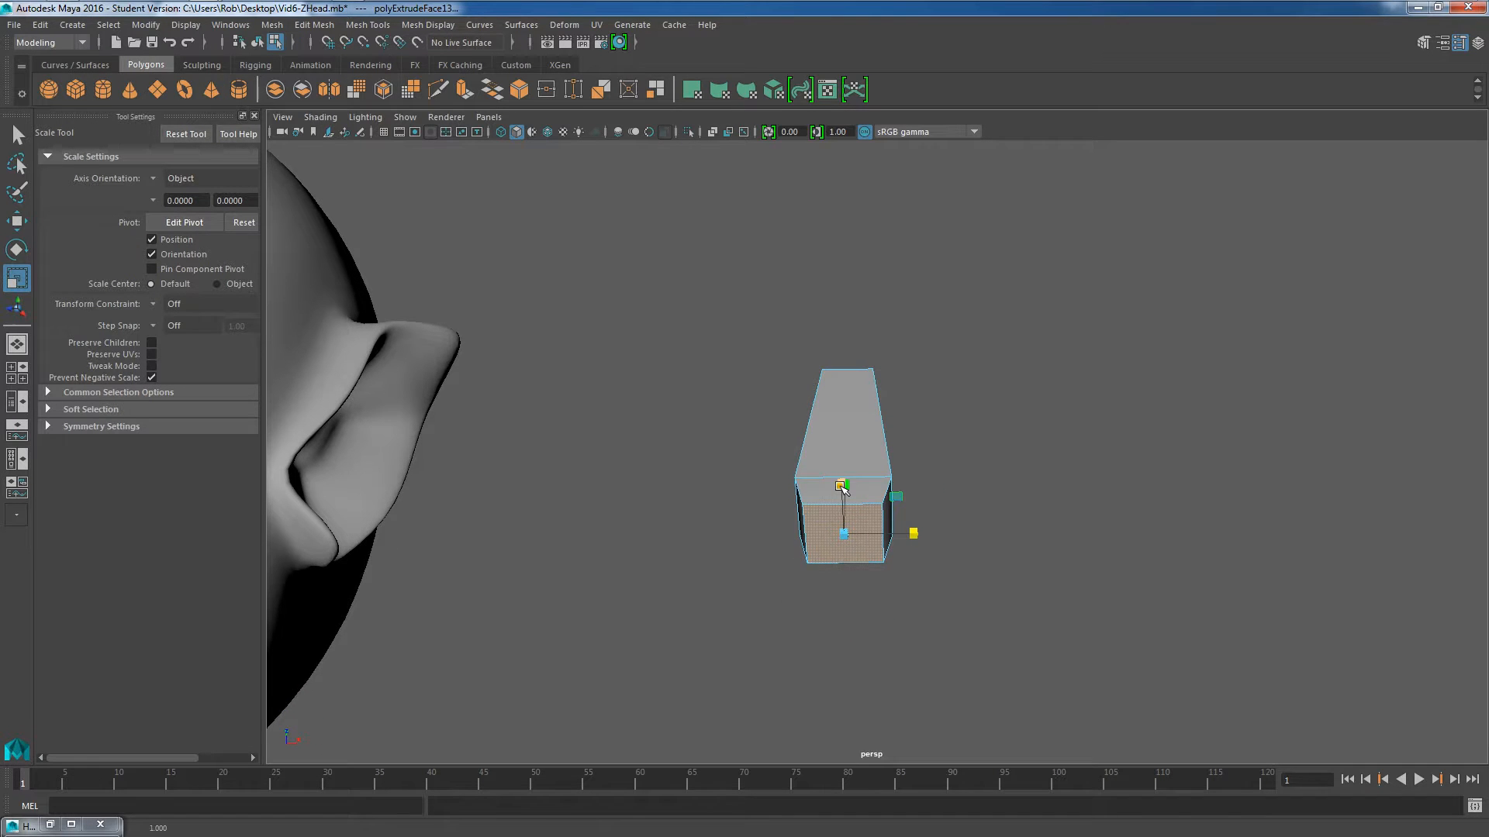
pyautogui.keyDown('alt'); pyautogui.moveTo(958, 449); pyautogui.dragTo(918, 464); pyautogui.keyUp('alt')
# Step: Move the block's top face down to shorten the tooth
pyautogui.click(866, 425)
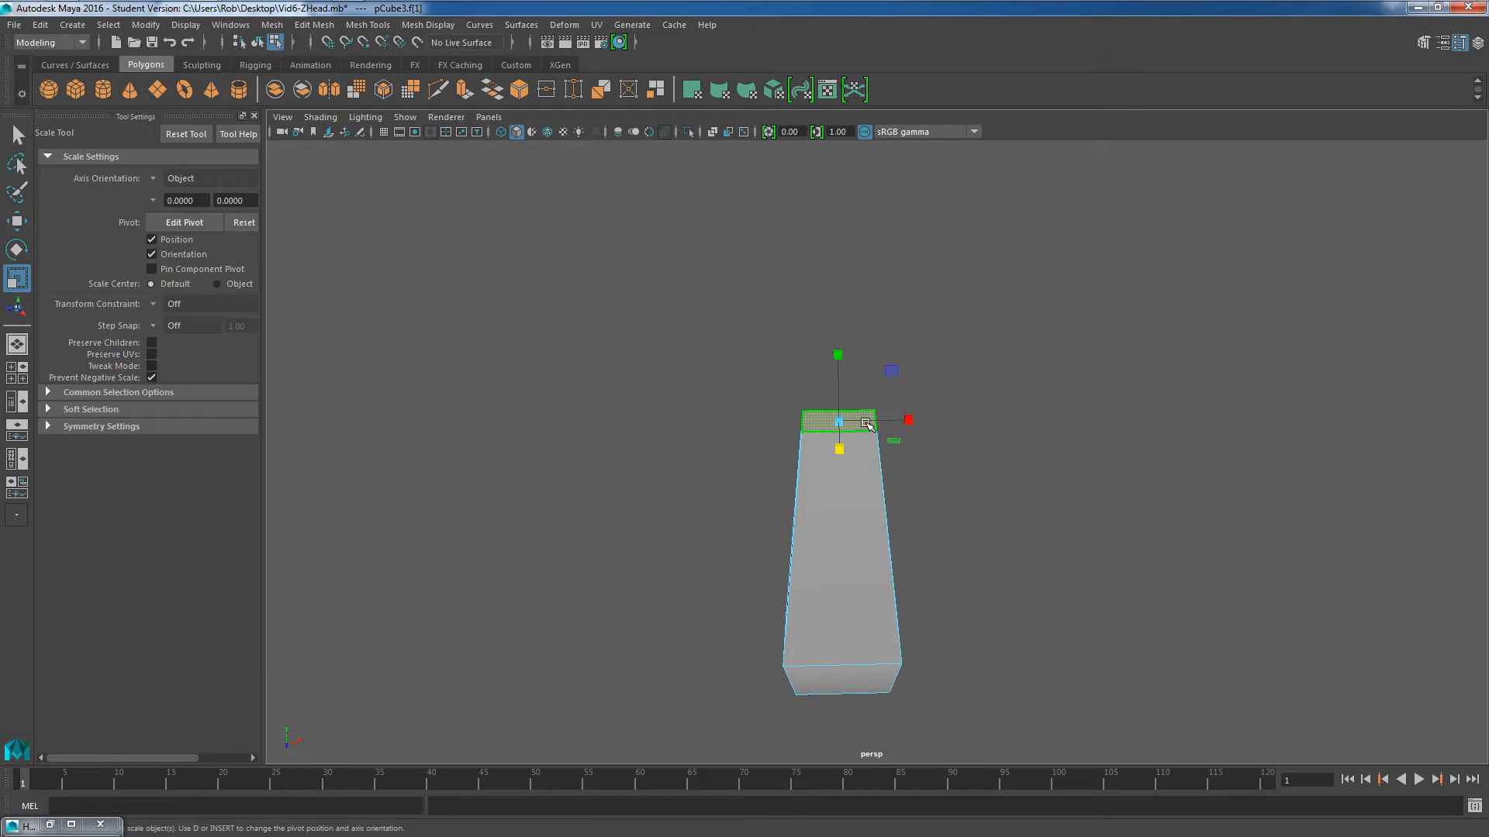
pyautogui.press('w')
pyautogui.moveTo(838, 355); pyautogui.dragTo(839, 437)
pyautogui.click(958, 527)
pyautogui.scroll(-4, 961, 532)
pyautogui.keyDown('alt'); pyautogui.moveTo(969, 574); pyautogui.dragTo(971, 547); pyautogui.keyUp('alt')
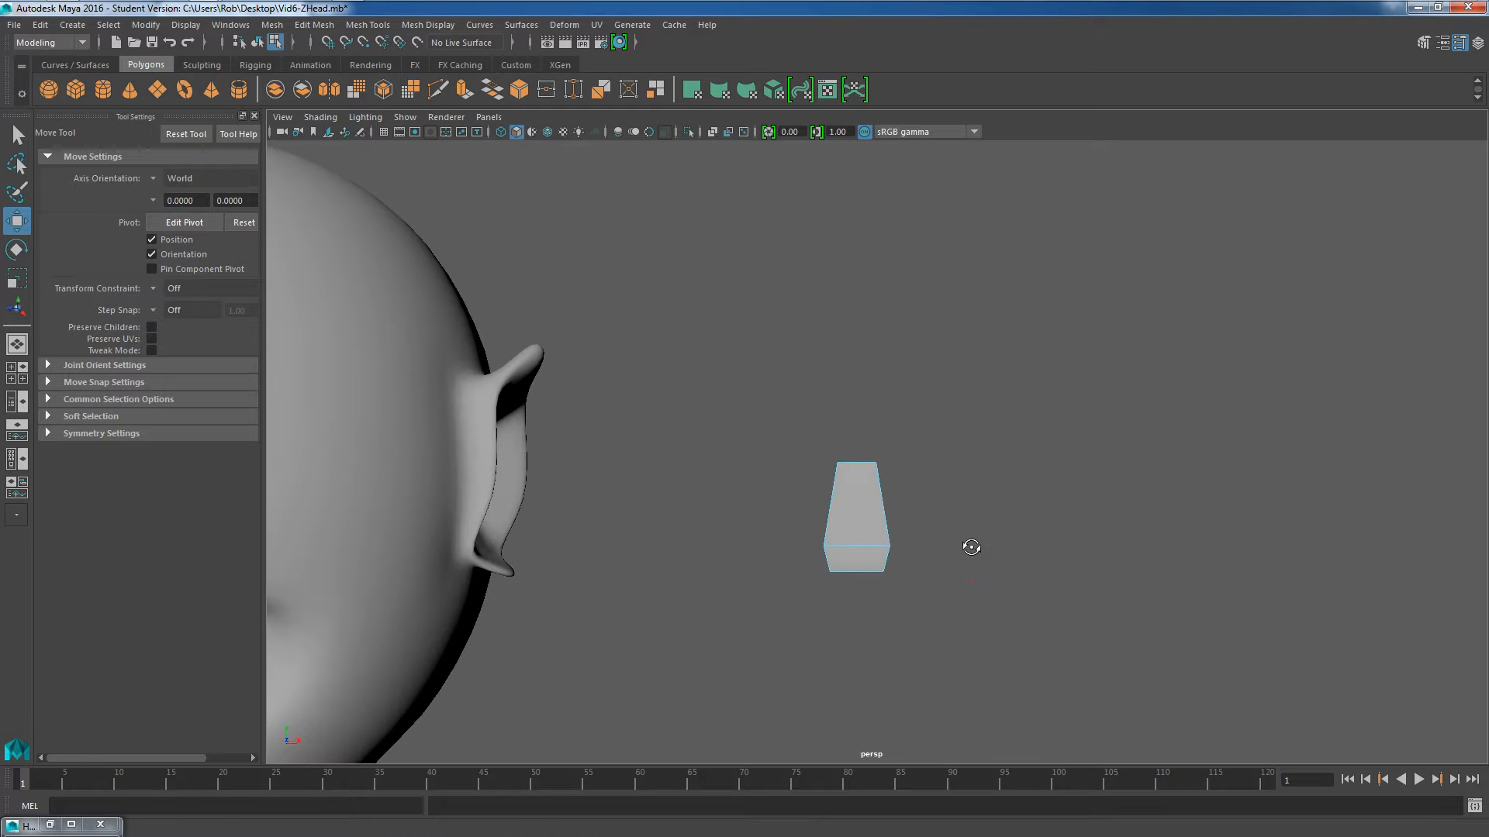
# Step: Check the tooth in smooth mesh preview in object mode, and switch back to the unsmoothed display
pyautogui.moveTo(876, 391); pyautogui.dragTo(955, 363, button='right')
pyautogui.press('3')
pyautogui.keyDown('alt'); pyautogui.moveTo(943, 542); pyautogui.dragTo(980, 525); pyautogui.keyUp('alt')
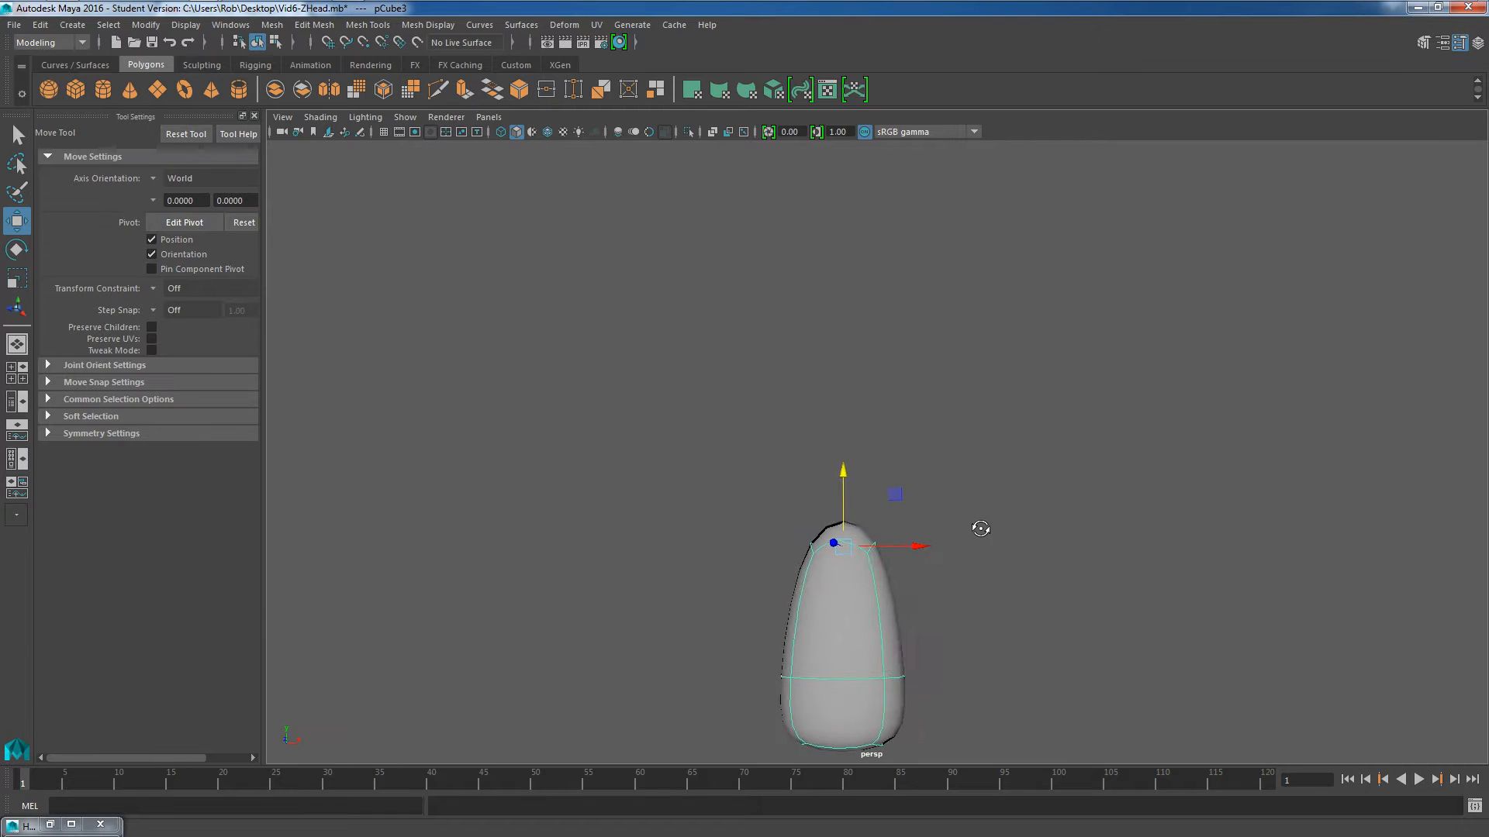
pyautogui.press('1')
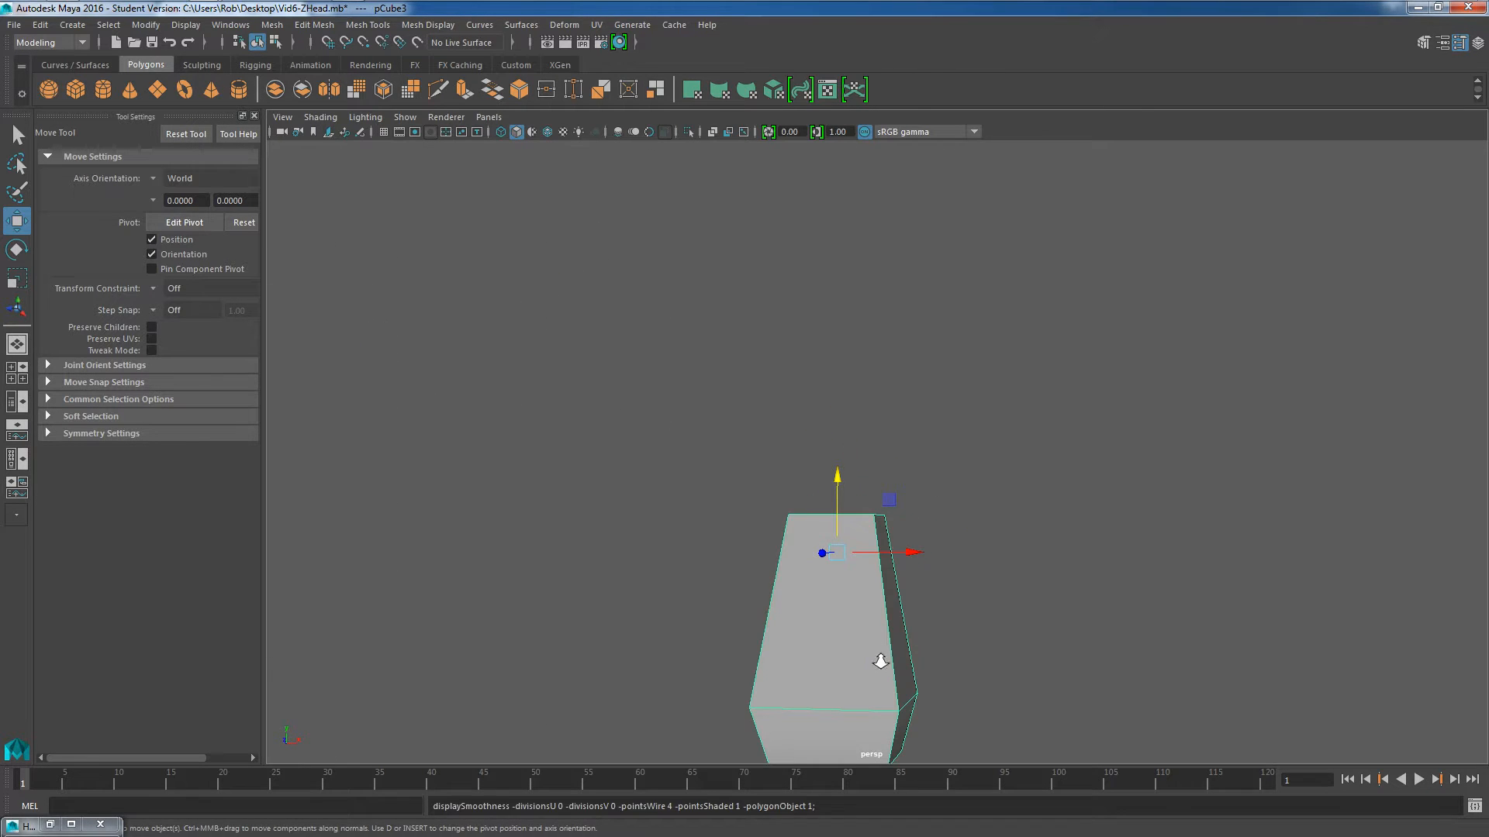
# Step: Insert edge loops close to the bottom and top edges of the tooth to hold its ends when smoothed
pyautogui.scroll(-3, 879, 663)
pyautogui.press('g')
pyautogui.moveTo(890, 634); pyautogui.dragTo(890, 642)
pyautogui.moveTo(882, 519); pyautogui.dragTo(884, 514)
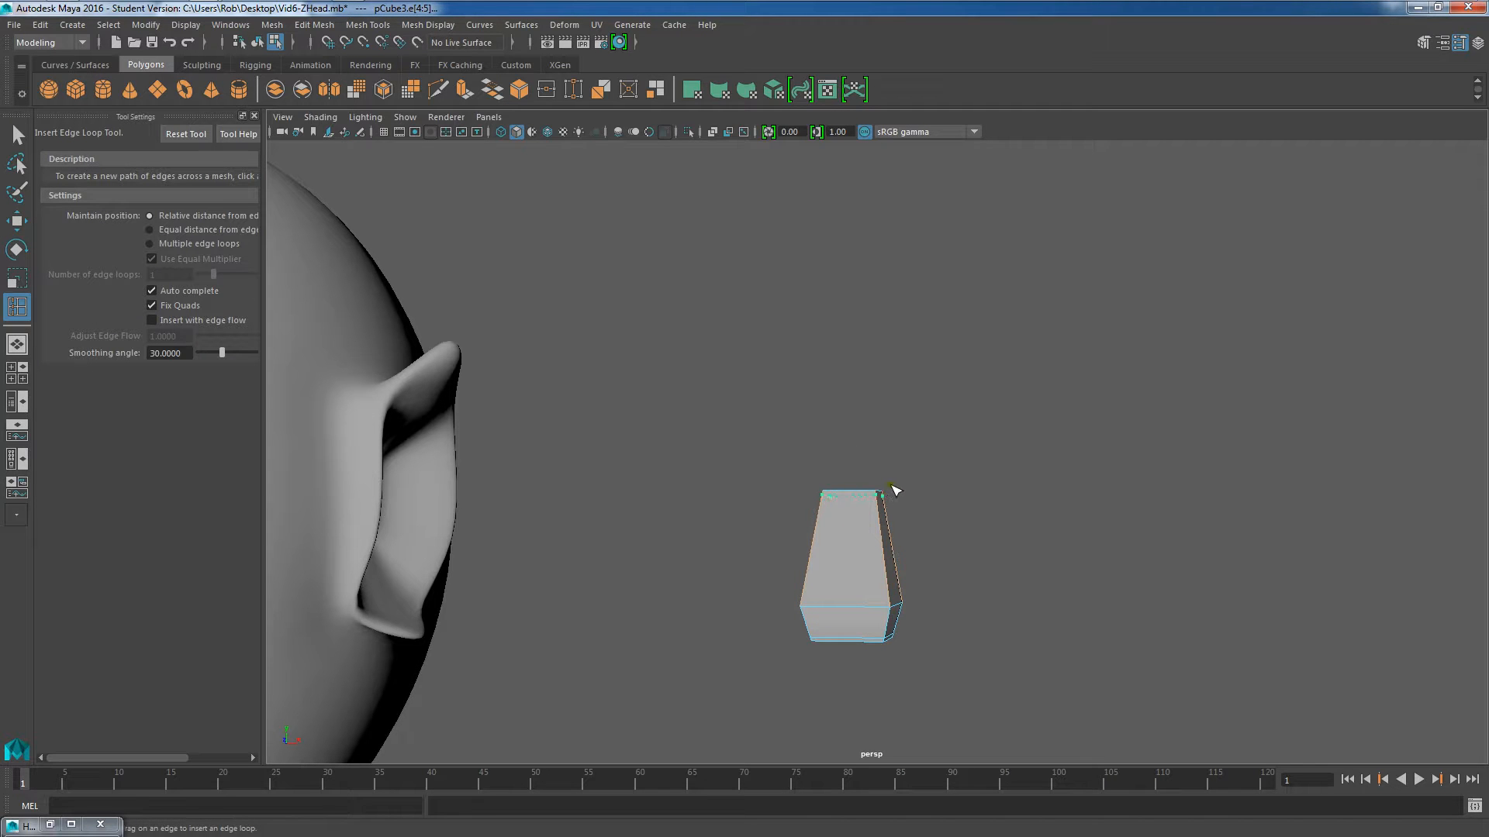
pyautogui.moveTo(906, 484); pyautogui.dragTo(909, 484)
pyautogui.scroll(4, 861, 566)
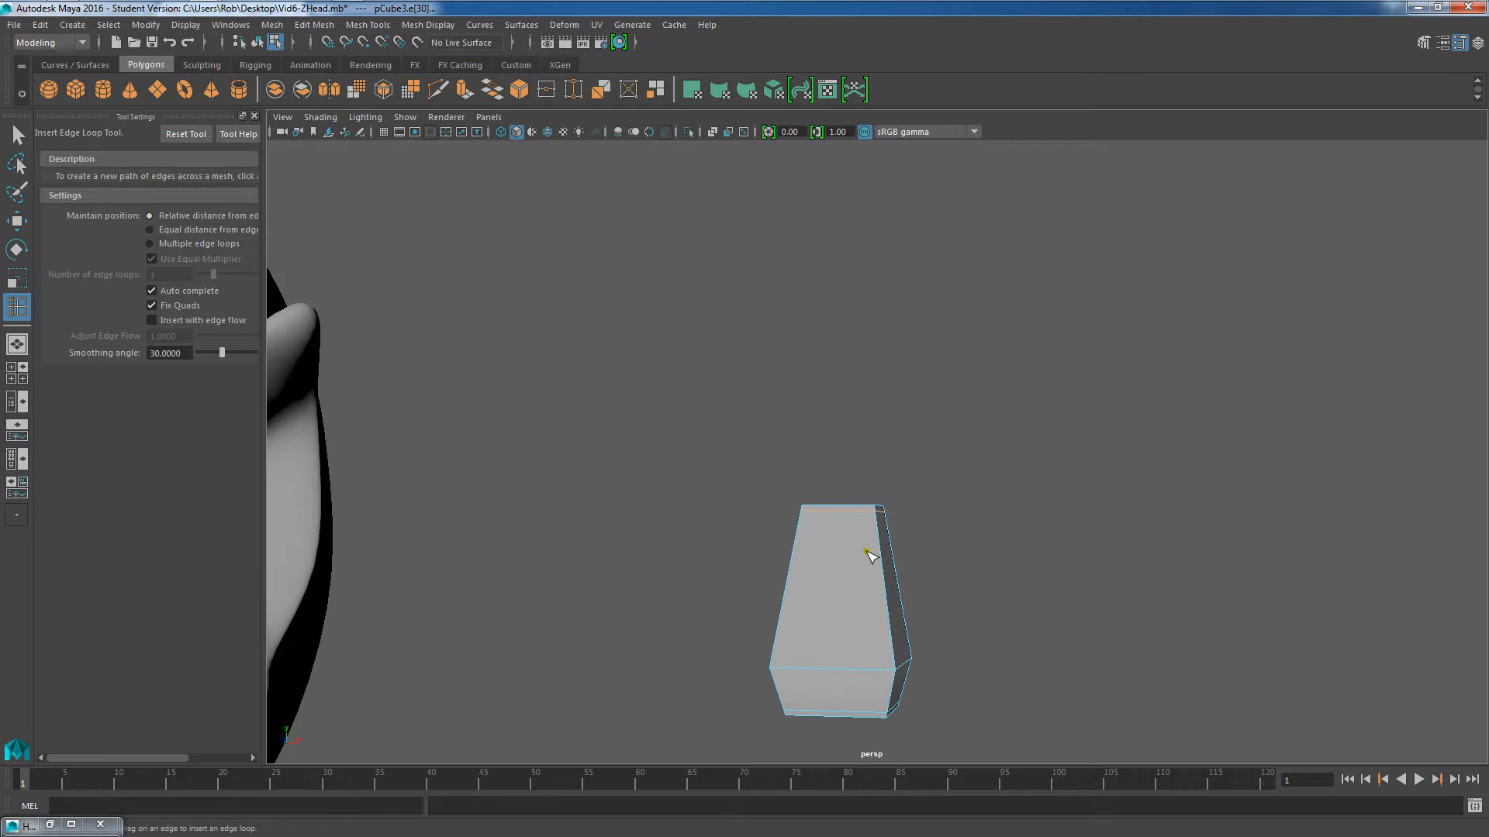
# Step: Return the tooth to object mode and display it with smooth mesh preview
pyautogui.click(17, 135)
pyautogui.moveTo(814, 399); pyautogui.dragTo(873, 435, button='right')
pyautogui.press('3')
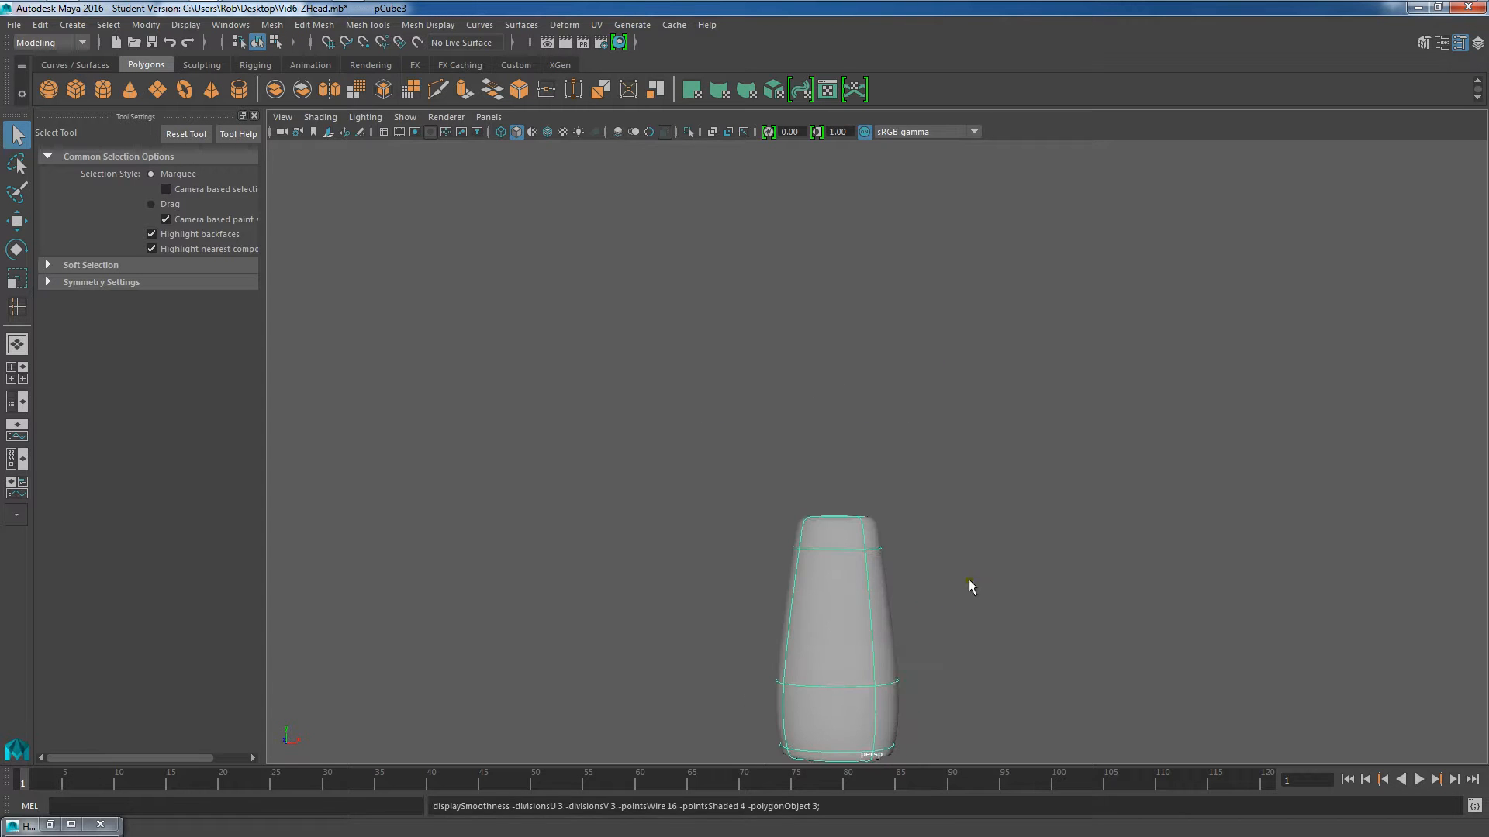
pyautogui.scroll(-4, 965, 597)
pyautogui.keyDown('alt'); pyautogui.moveTo(944, 420); pyautogui.dragTo(919, 488); pyautogui.keyUp('alt')
pyautogui.scroll(4, 915, 488)
pyautogui.keyDown('alt'); pyautogui.moveTo(876, 470); pyautogui.dragTo(865, 498, button='middle'); pyautogui.keyUp('alt')
pyautogui.scroll(2, 865, 381)
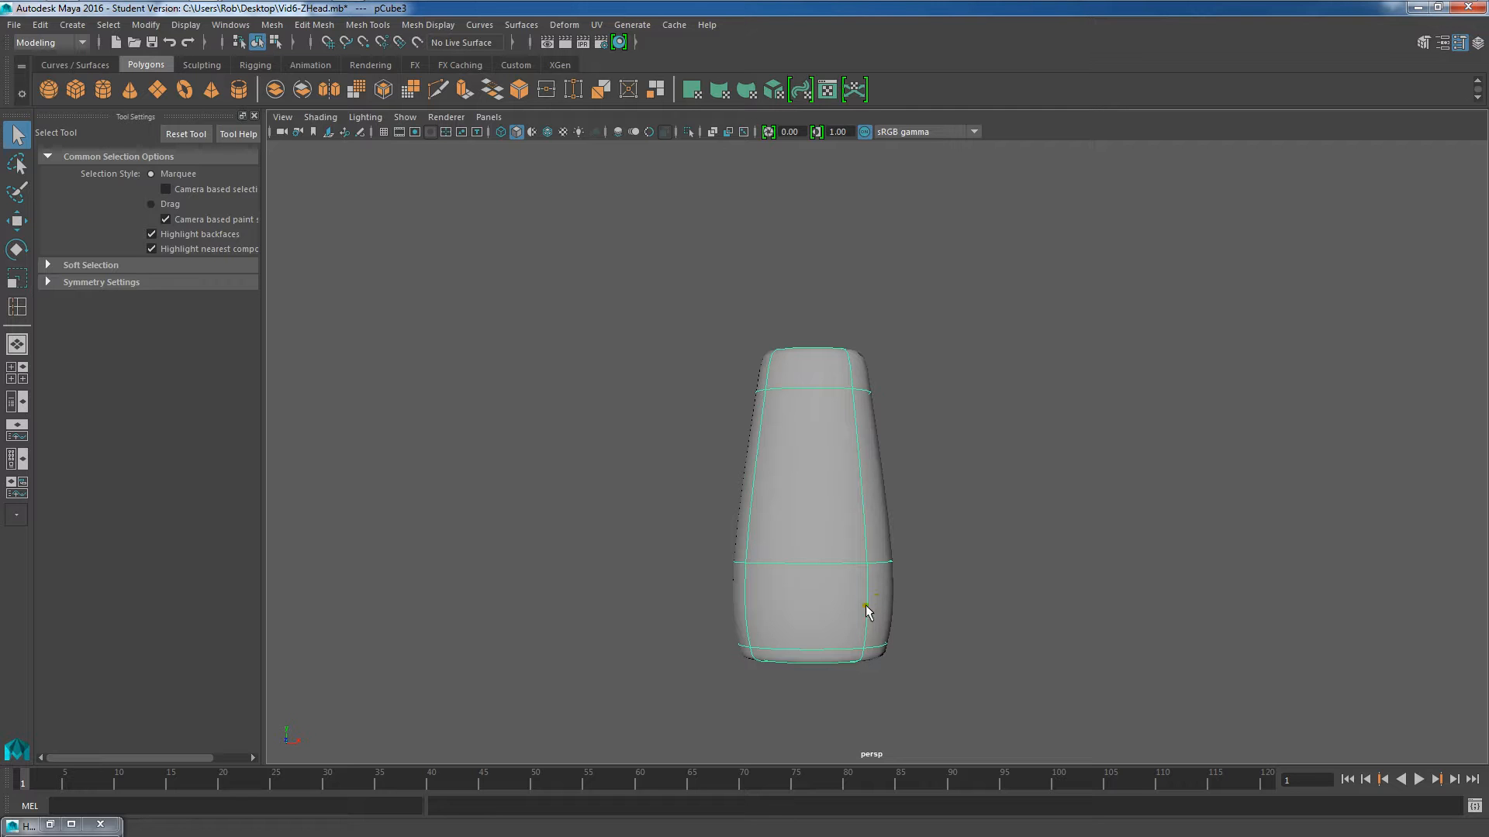
# Step: Scale the smoothed tooth shorter and adjust its proportions to make it stubby
pyautogui.press('r')
pyautogui.moveTo(812, 328); pyautogui.dragTo(844, 434)
pyautogui.scroll(-5, 851, 338)
pyautogui.moveTo(761, 542); pyautogui.dragTo(769, 535)
pyautogui.scroll(-5, 805, 503)
pyautogui.keyDown('alt'); pyautogui.moveTo(752, 473); pyautogui.dragTo(826, 434); pyautogui.keyUp('alt')
# Step: Move the tooth across to the head and lower it in front of the mouth
pyautogui.press('w')
pyautogui.moveTo(942, 465); pyautogui.dragTo(431, 554)
pyautogui.keyDown('alt'); pyautogui.moveTo(507, 600); pyautogui.dragTo(602, 549); pyautogui.keyUp('alt')
pyautogui.keyDown('alt'); pyautogui.moveTo(603, 549); pyautogui.dragTo(749, 458, button='middle'); pyautogui.keyUp('alt')
pyautogui.moveTo(660, 318); pyautogui.dragTo(661, 380)
pyautogui.moveTo(727, 449); pyautogui.dragTo(723, 454)
# Step: Push the tooth back into the mouth and adjust it to hang from the upper lip below one eye
pyautogui.keyDown('alt'); pyautogui.moveTo(632, 457); pyautogui.dragTo(715, 454); pyautogui.keyUp('alt')
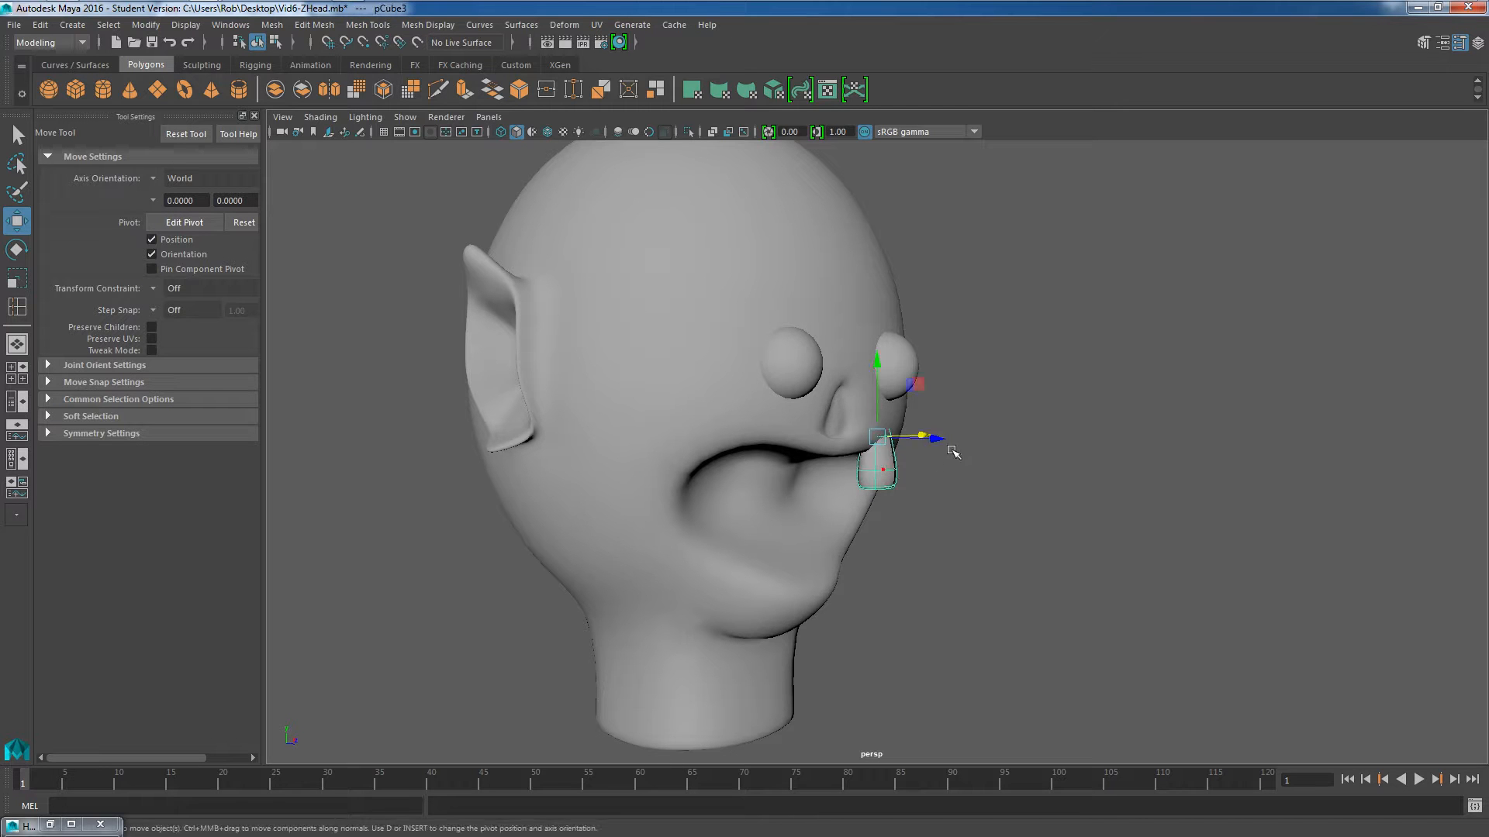
pyautogui.moveTo(946, 438); pyautogui.dragTo(821, 352)
pyautogui.scroll(4, 821, 352)
pyautogui.moveTo(553, 313); pyautogui.dragTo(552, 333)
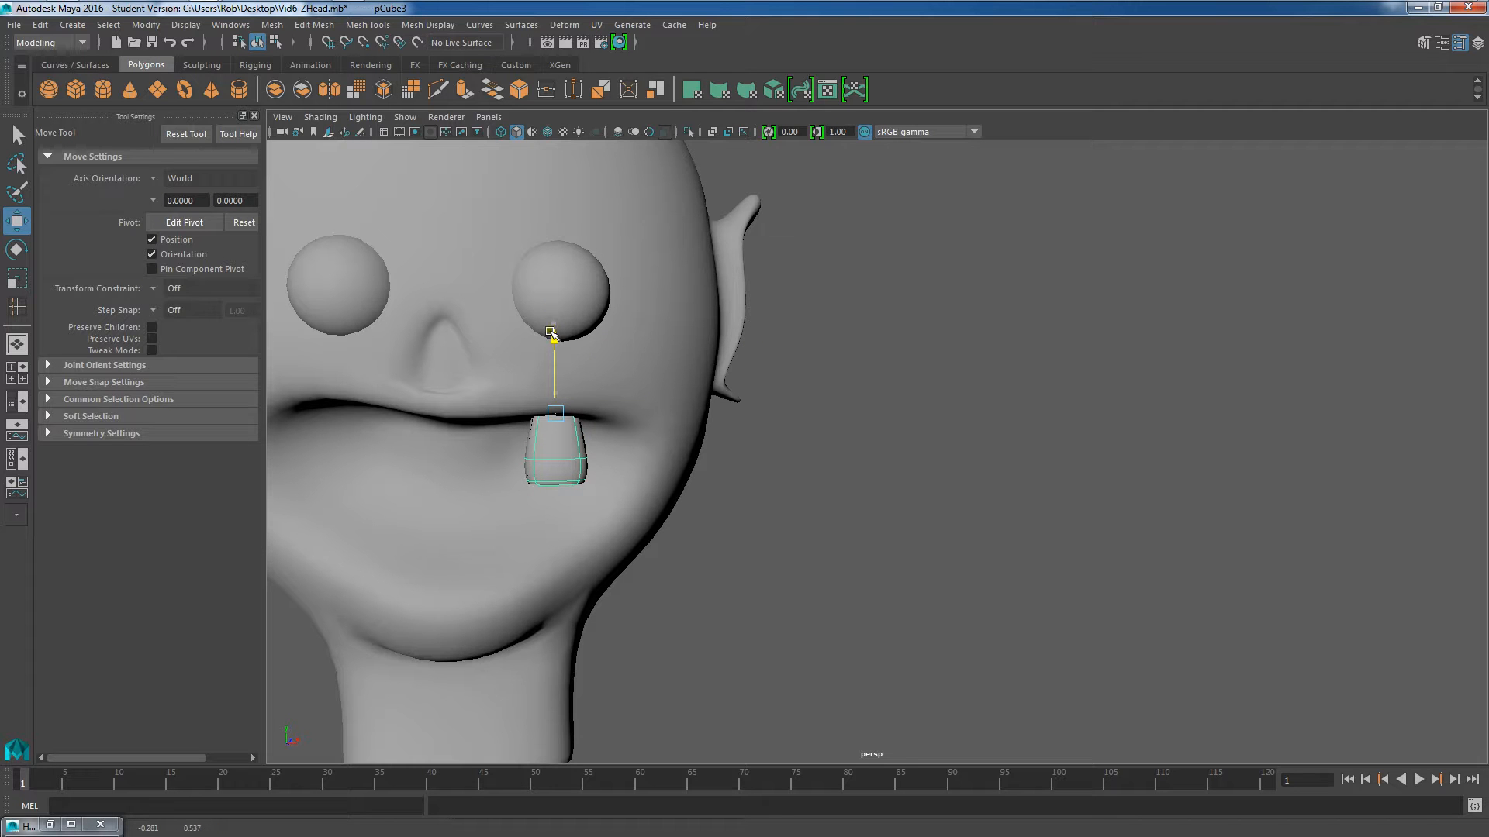
pyautogui.moveTo(633, 413); pyautogui.dragTo(620, 413)
# Step: Duplicate the tooth and place the copy in the middle of the upper lip
pyautogui.keyDown('alt'); pyautogui.moveTo(683, 412); pyautogui.dragTo(881, 442, button='middle'); pyautogui.keyUp('alt')
pyautogui.scroll(-2, 881, 442)
pyautogui.keyDown('alt'); pyautogui.moveTo(881, 442); pyautogui.dragTo(700, 481); pyautogui.keyUp('alt')
pyautogui.hotkey('ctrl', 'd')
pyautogui.moveTo(649, 423); pyautogui.dragTo(647, 414)
pyautogui.keyDown('alt'); pyautogui.moveTo(701, 467); pyautogui.dragTo(720, 452); pyautogui.keyUp('alt')
pyautogui.keyDown('alt'); pyautogui.moveTo(719, 454); pyautogui.dragTo(775, 455, button='middle'); pyautogui.keyUp('alt')
# Step: Duplicate the middle tooth and place the copy under the raised end of the upper lip
pyautogui.hotkey('ctrl', 'd')
pyautogui.moveTo(797, 432); pyautogui.dragTo(725, 424)
pyautogui.moveTo(661, 367)
pyautogui.mouseDown()
pyautogui.moveTo(655, 338)
pyautogui.moveTo(655, 351)
pyautogui.mouseUp()
pyautogui.moveTo(729, 417); pyautogui.dragTo(717, 416)
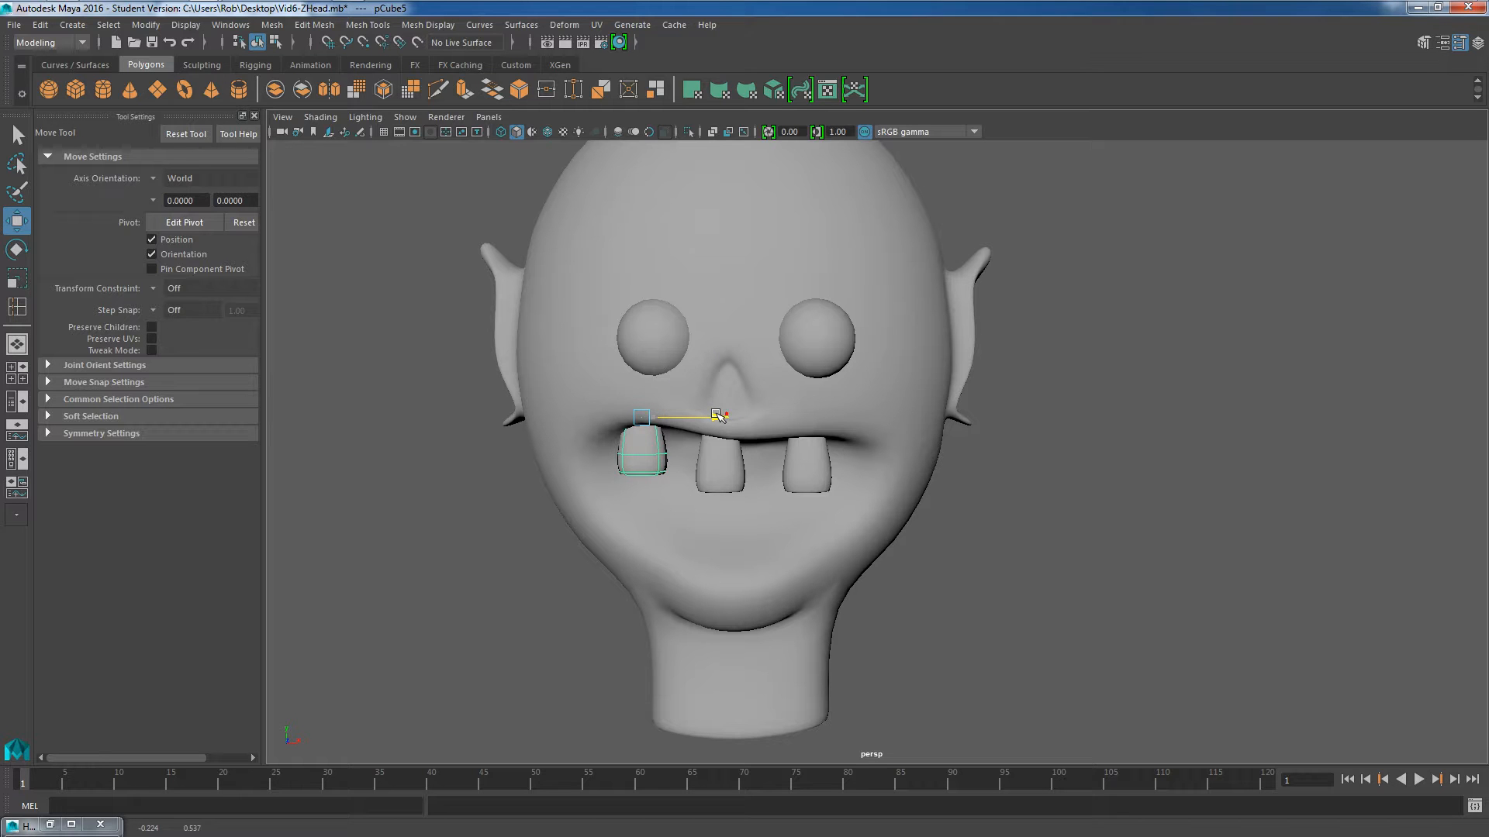
# Step: Adjust the position of the middle tooth and shift the first tooth outward to space the row more evenly
pyautogui.click(1010, 518)
pyautogui.click(735, 453)
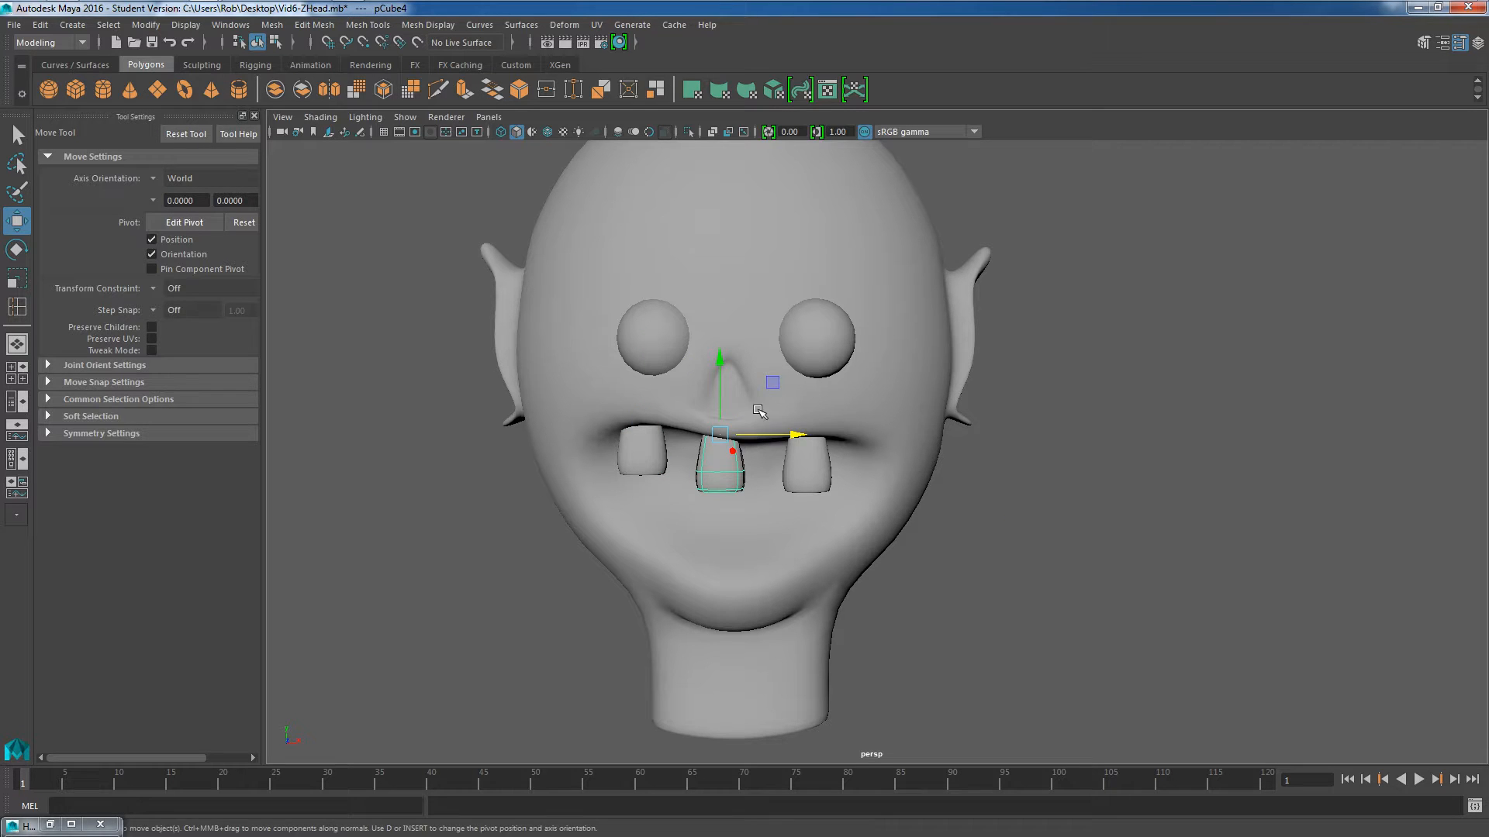
pyautogui.moveTo(775, 383); pyautogui.dragTo(782, 383, button='middle')
pyautogui.click(812, 464)
pyautogui.moveTo(879, 435); pyautogui.dragTo(889, 435)
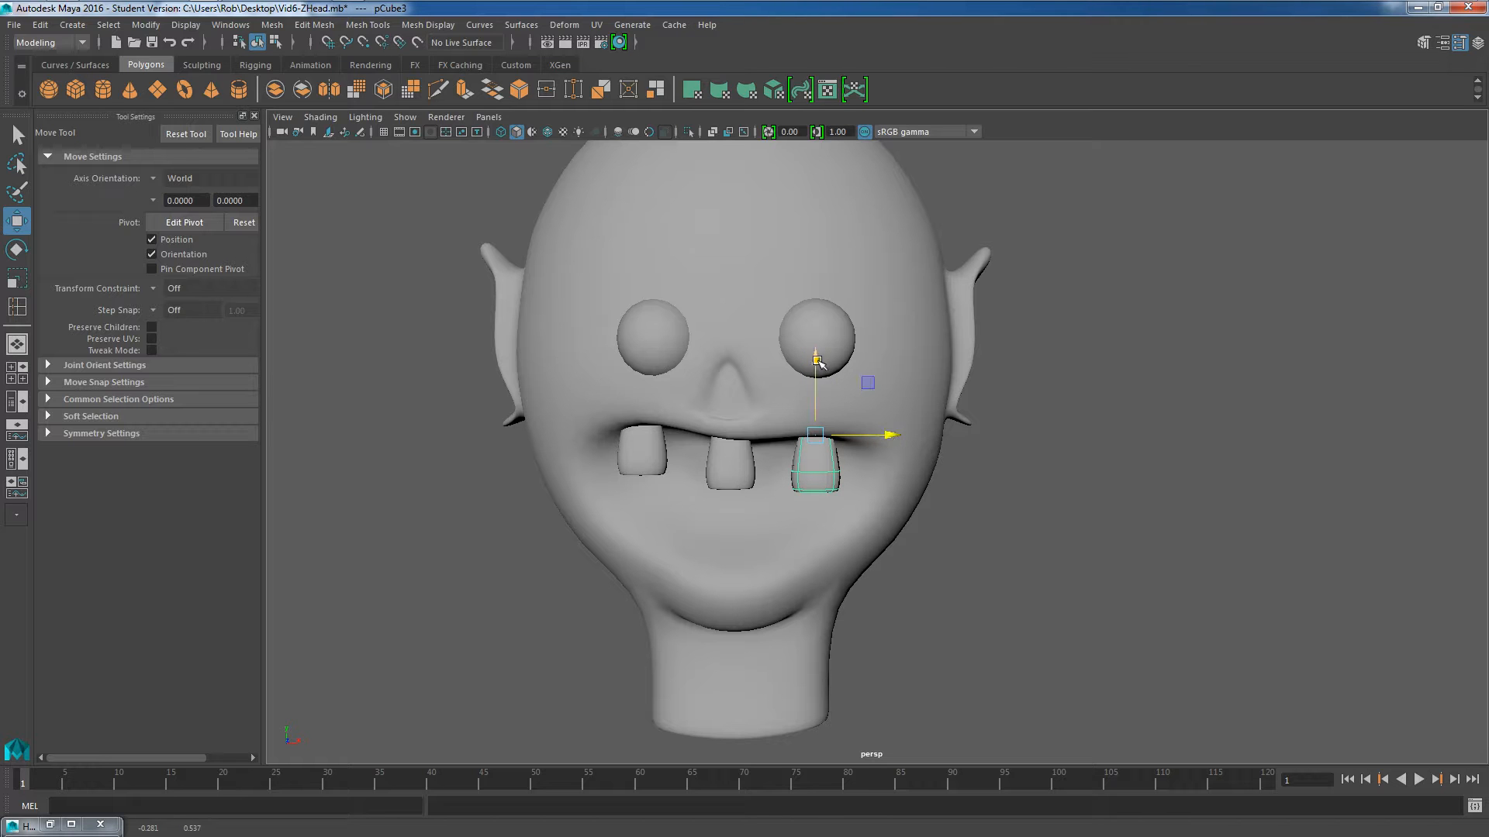
pyautogui.click(1096, 532)
# Step: Scale down the first tooth, the one at the lower end of the upper lip, uniformly
pyautogui.scroll(-3, 1069, 525)
pyautogui.scroll(6, 960, 326)
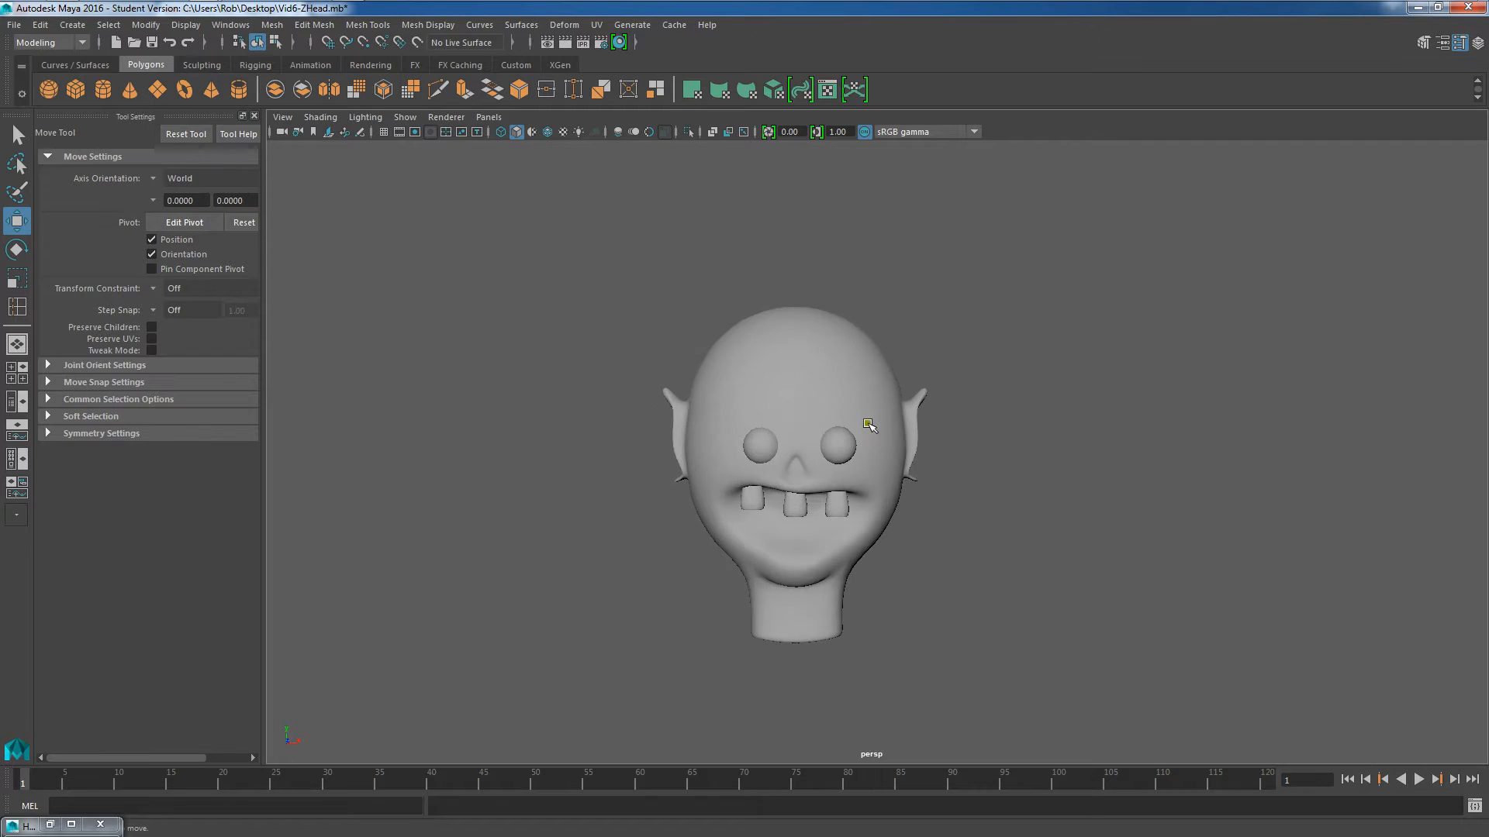
pyautogui.scroll(-3, 854, 447)
pyautogui.scroll(5, 910, 428)
pyautogui.click(912, 430)
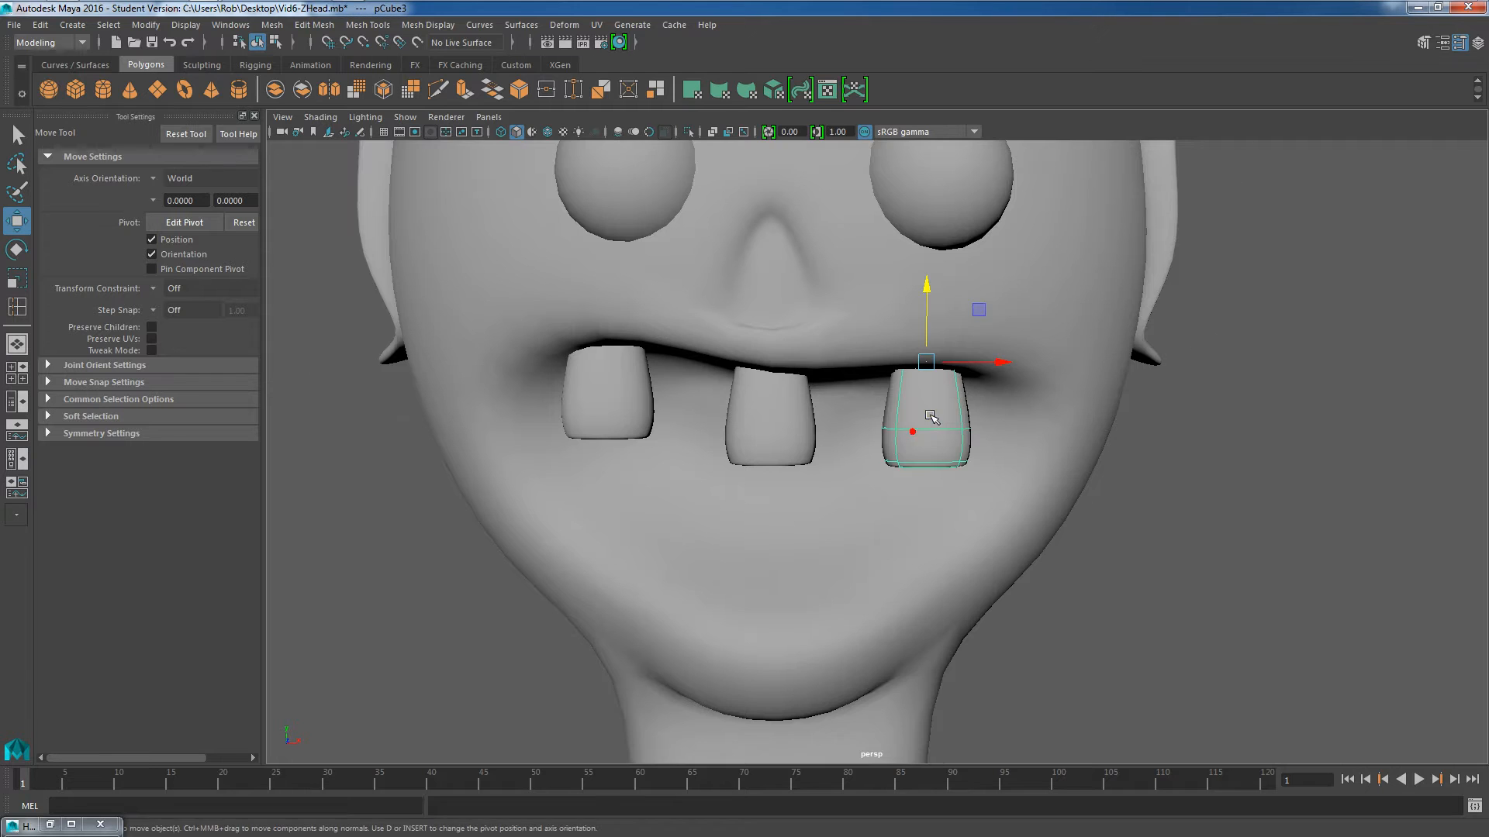
pyautogui.scroll(3, 924, 403)
pyautogui.scroll(2, 921, 376)
pyautogui.press('r')
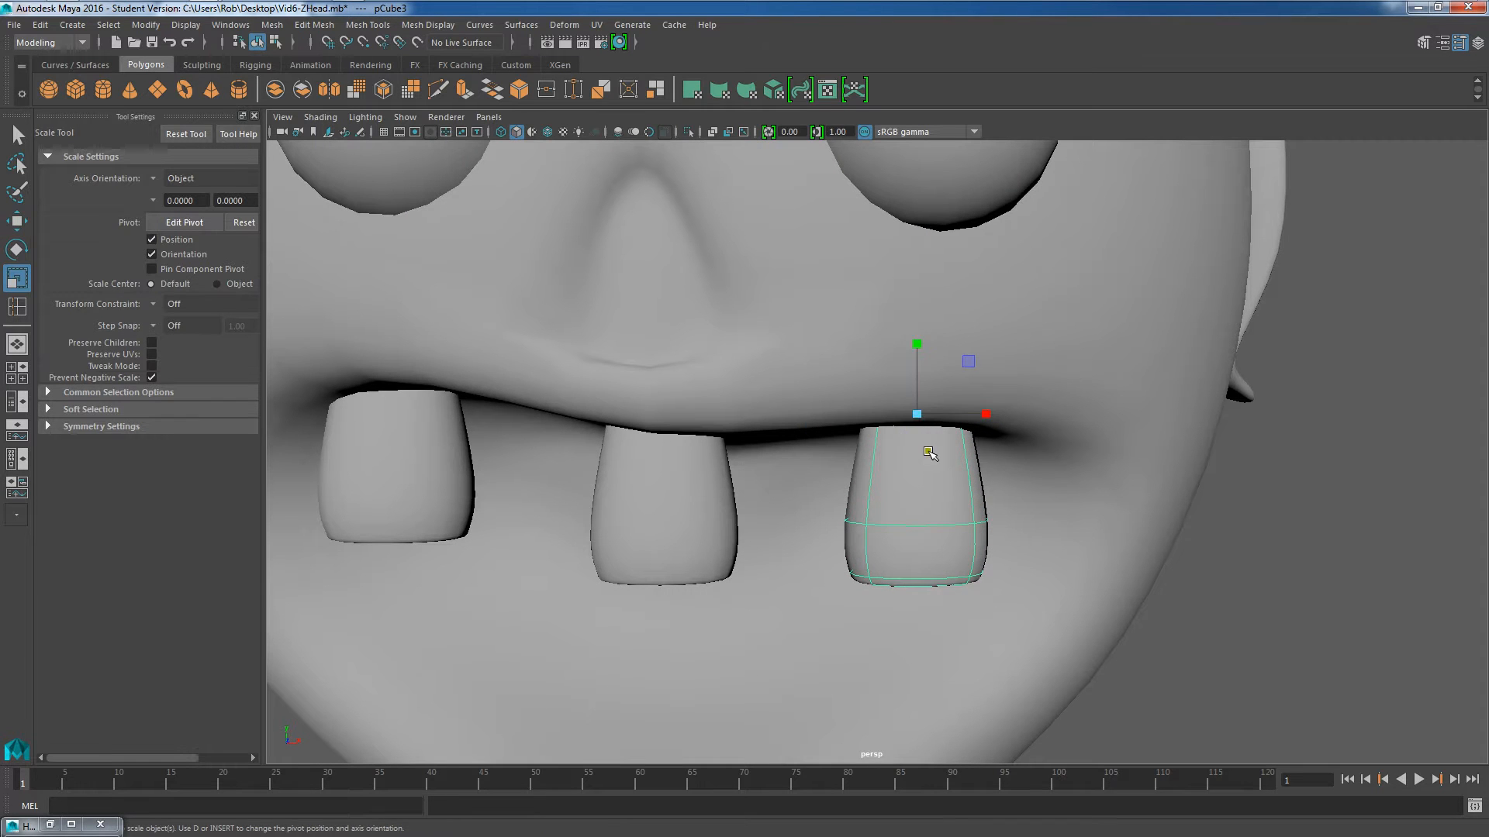
pyautogui.moveTo(916, 415); pyautogui.dragTo(884, 389)
# Step: Scale down the middle tooth and the tooth under the raised end of the lip uniformly
pyautogui.click(680, 470)
pyautogui.moveTo(661, 409); pyautogui.dragTo(636, 387)
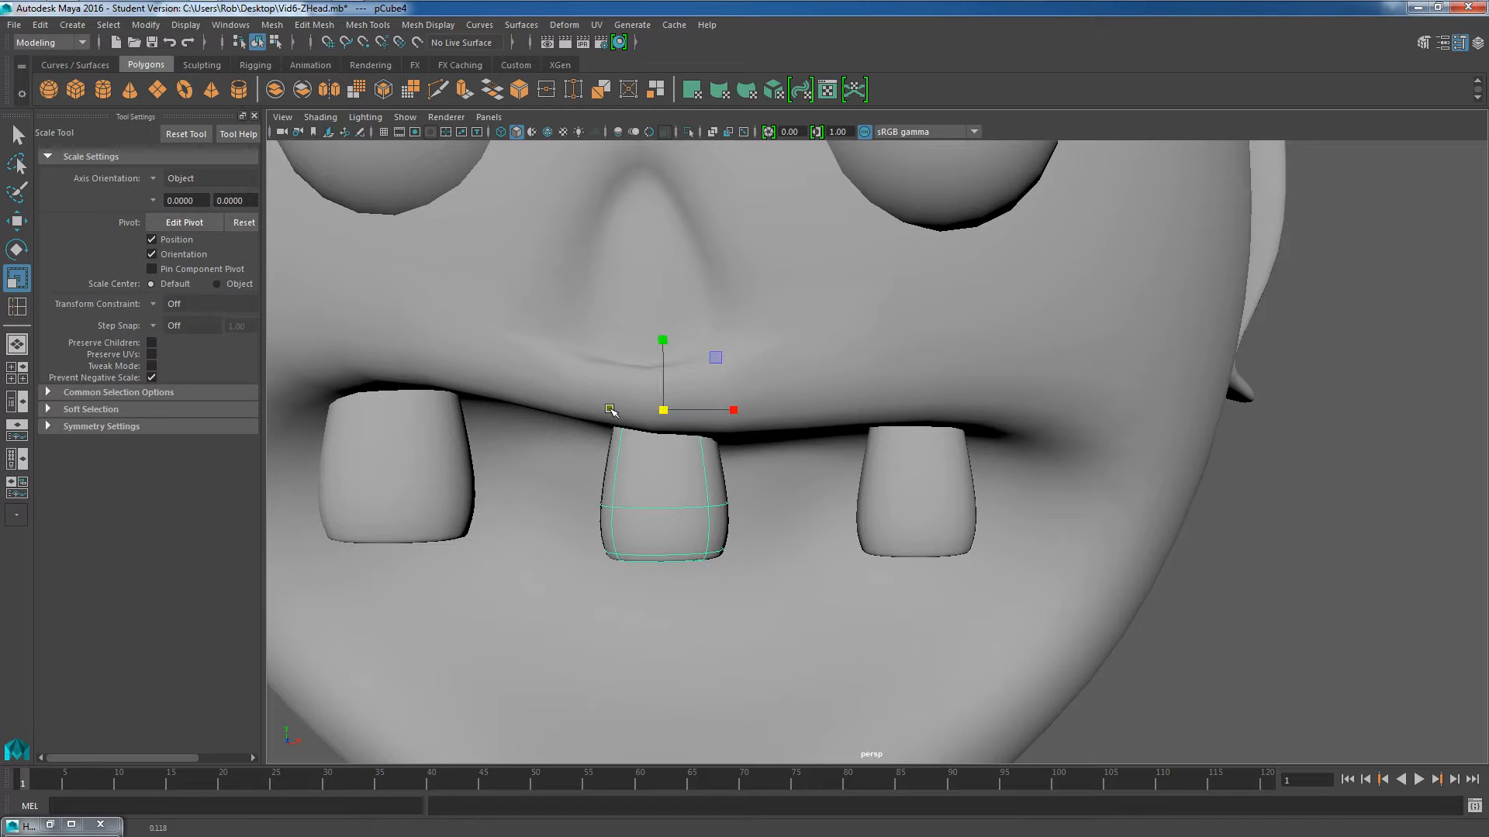
pyautogui.click(426, 444)
pyautogui.moveTo(392, 372); pyautogui.dragTo(375, 351)
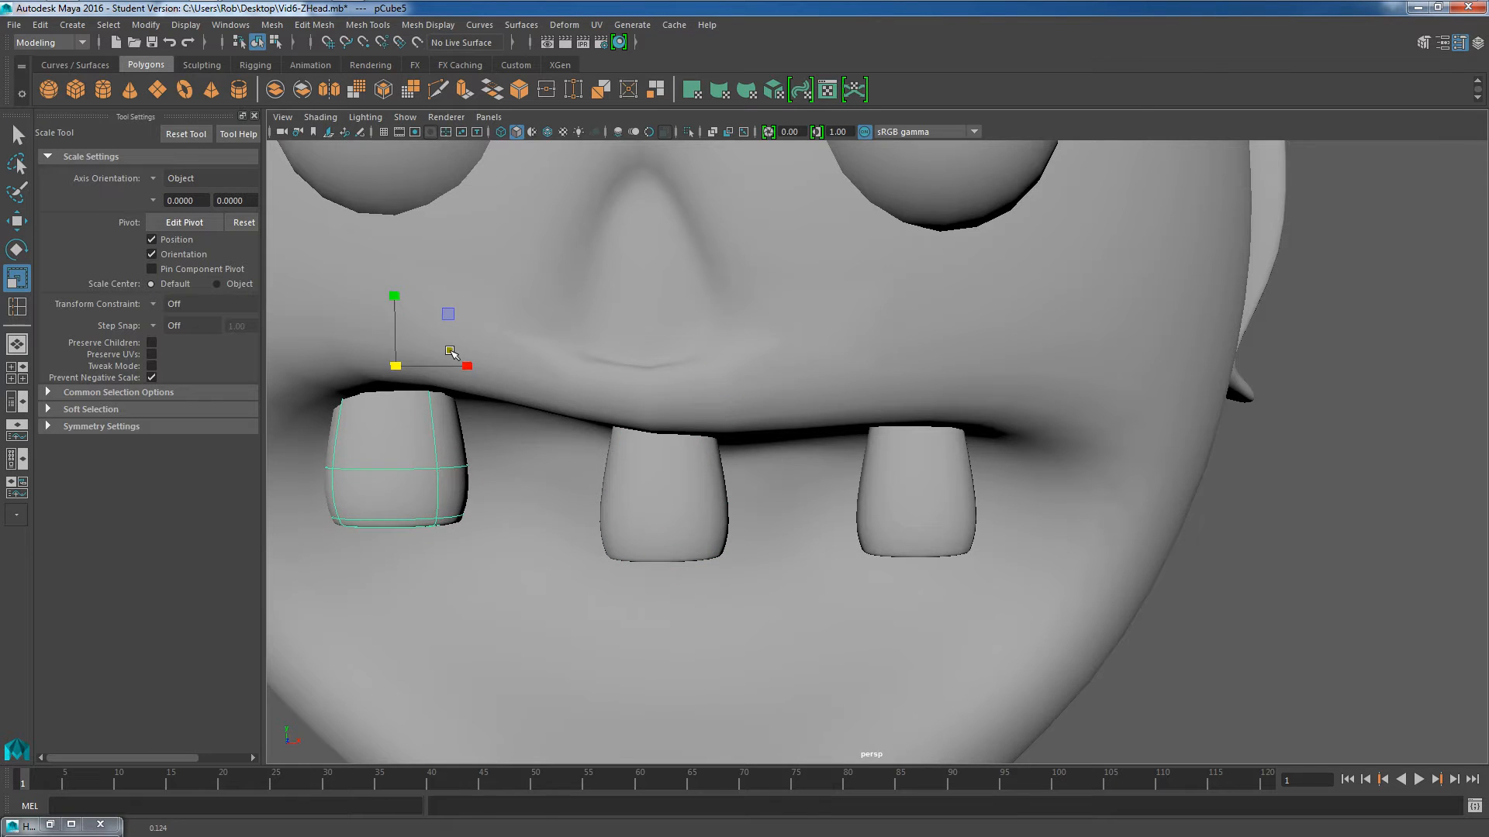
pyautogui.scroll(-8, 820, 494)
pyautogui.click(1065, 553)
# Step: Center the pivot on each of the three upper teeth
pyautogui.scroll(8, 1007, 427)
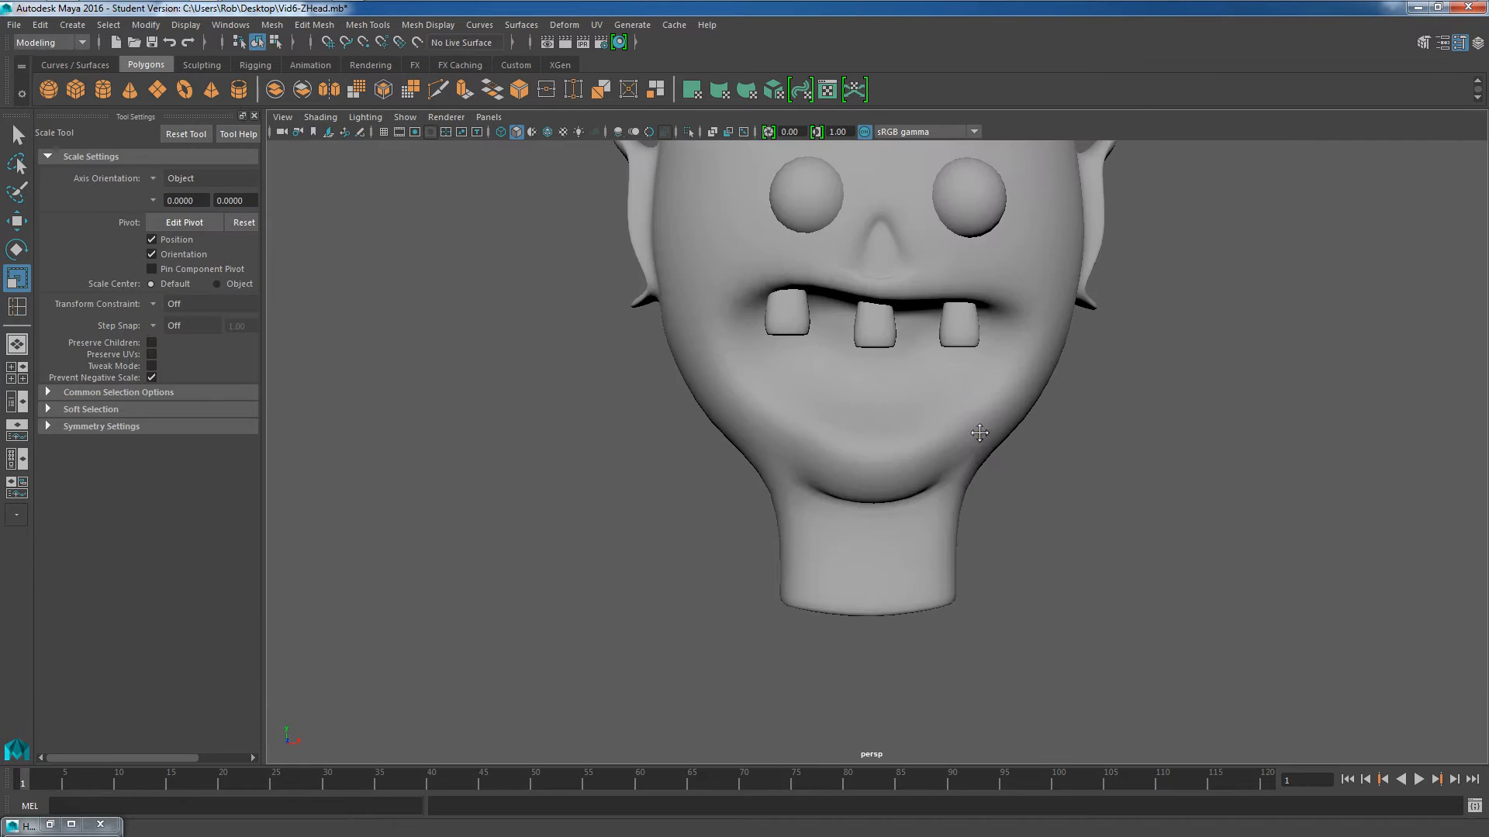
pyautogui.click(1020, 422)
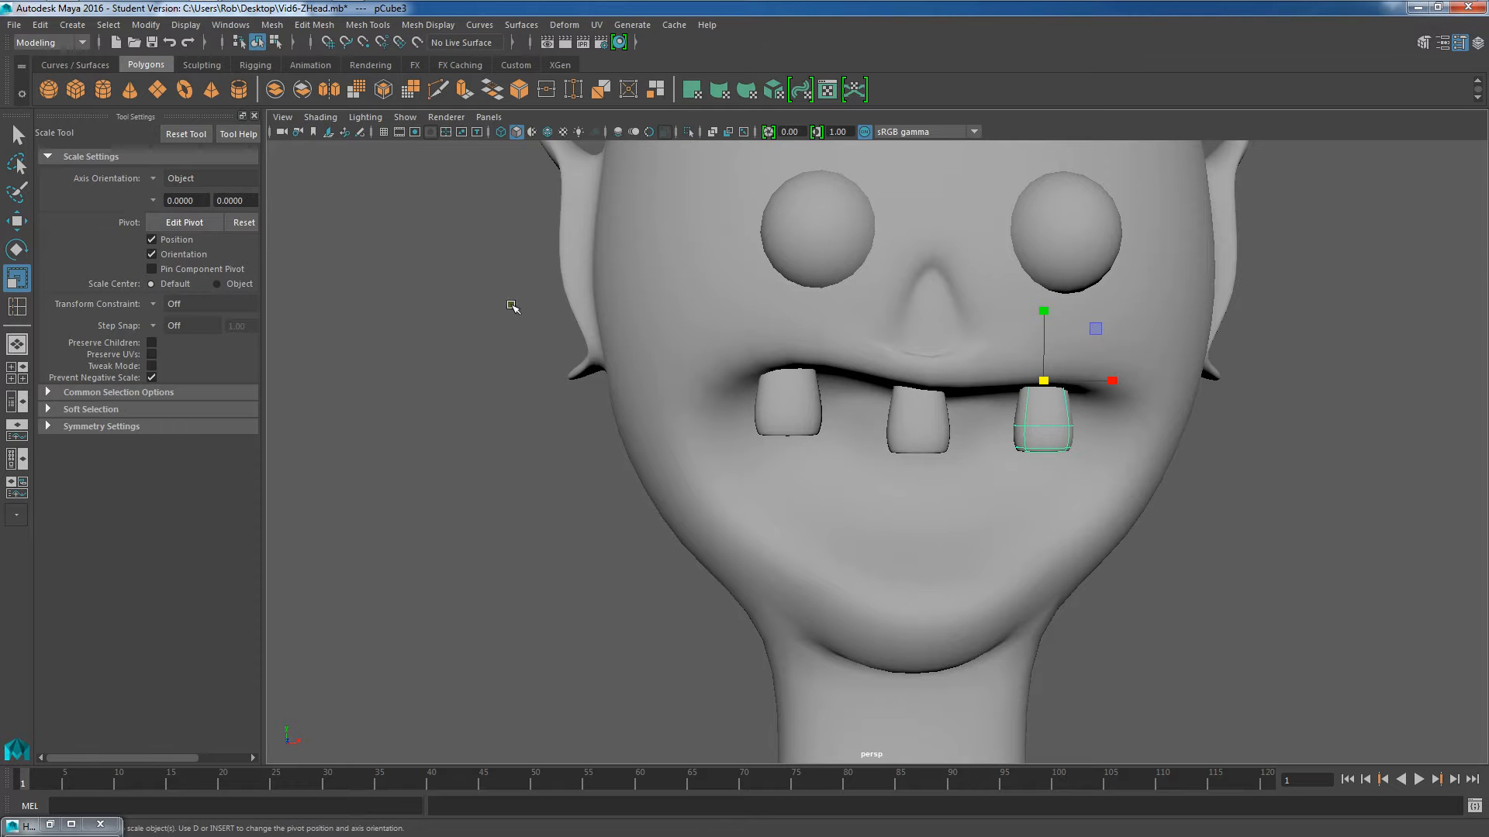
pyautogui.click(140, 25)
pyautogui.click(187, 122)
pyautogui.click(916, 408)
pyautogui.click(772, 411)
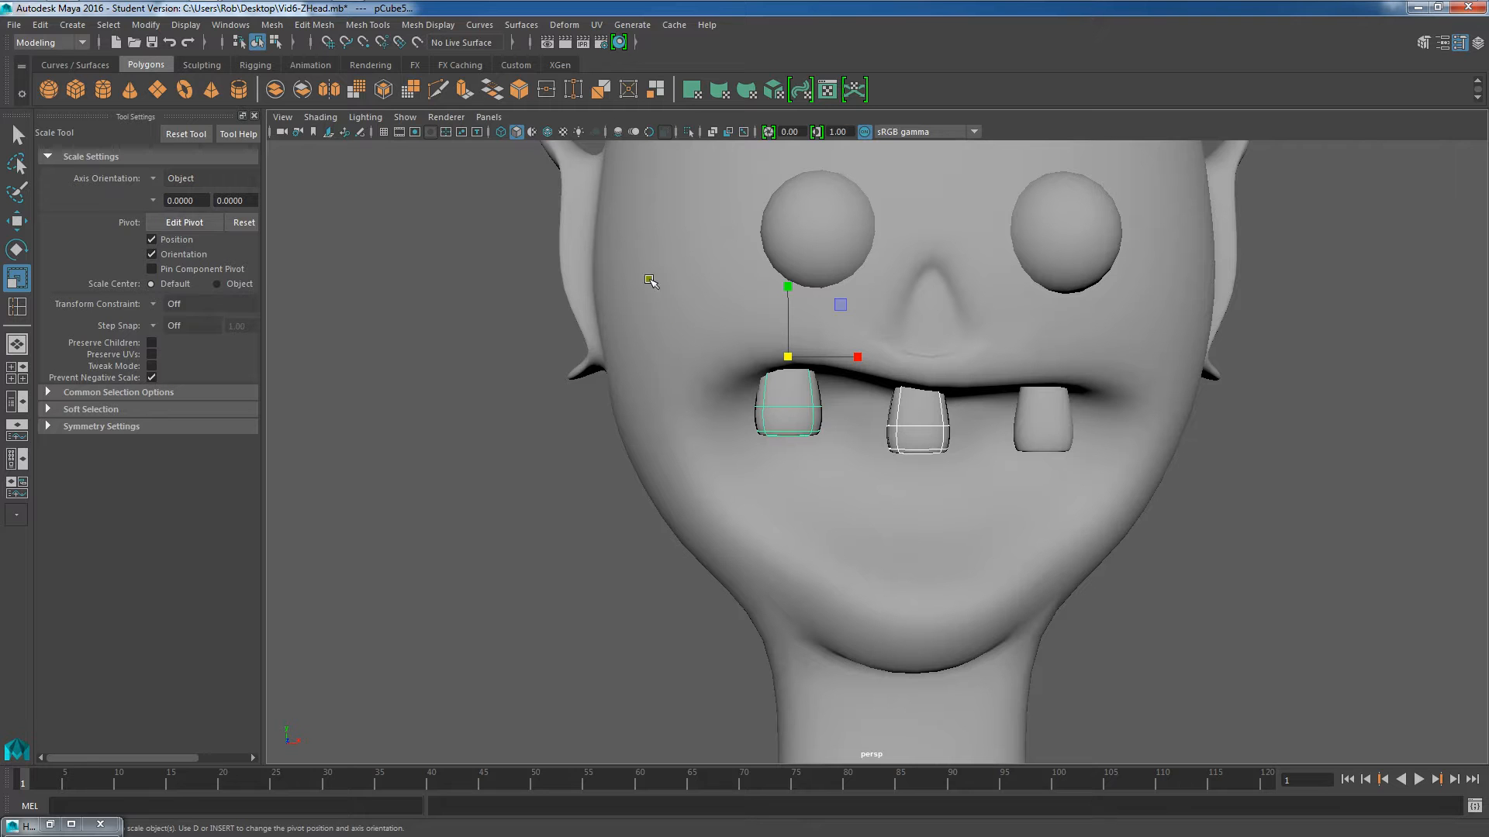
pyautogui.click(927, 434)
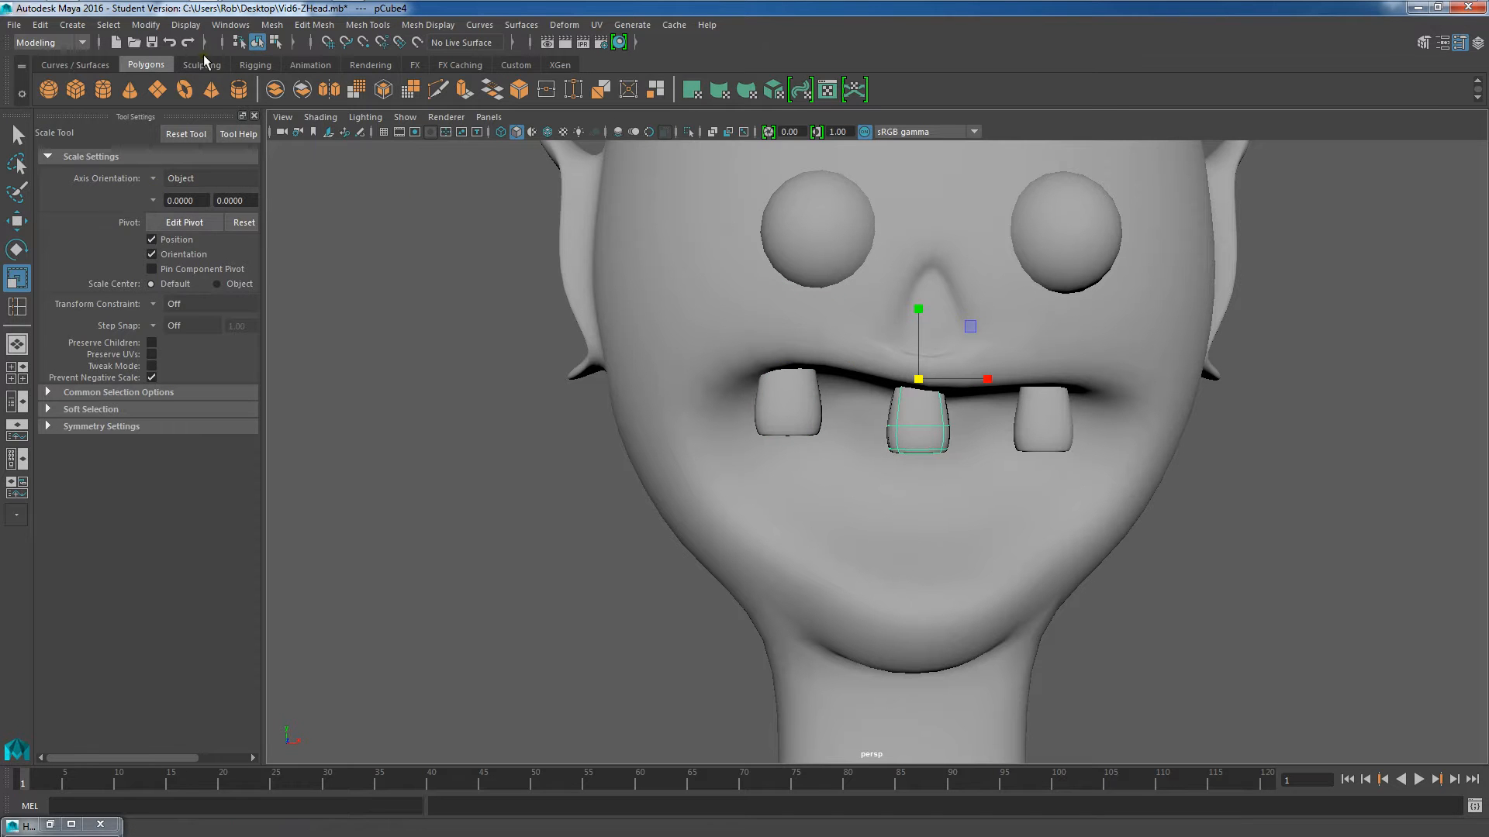
pyautogui.click(145, 25)
pyautogui.click(179, 124)
pyautogui.click(799, 384)
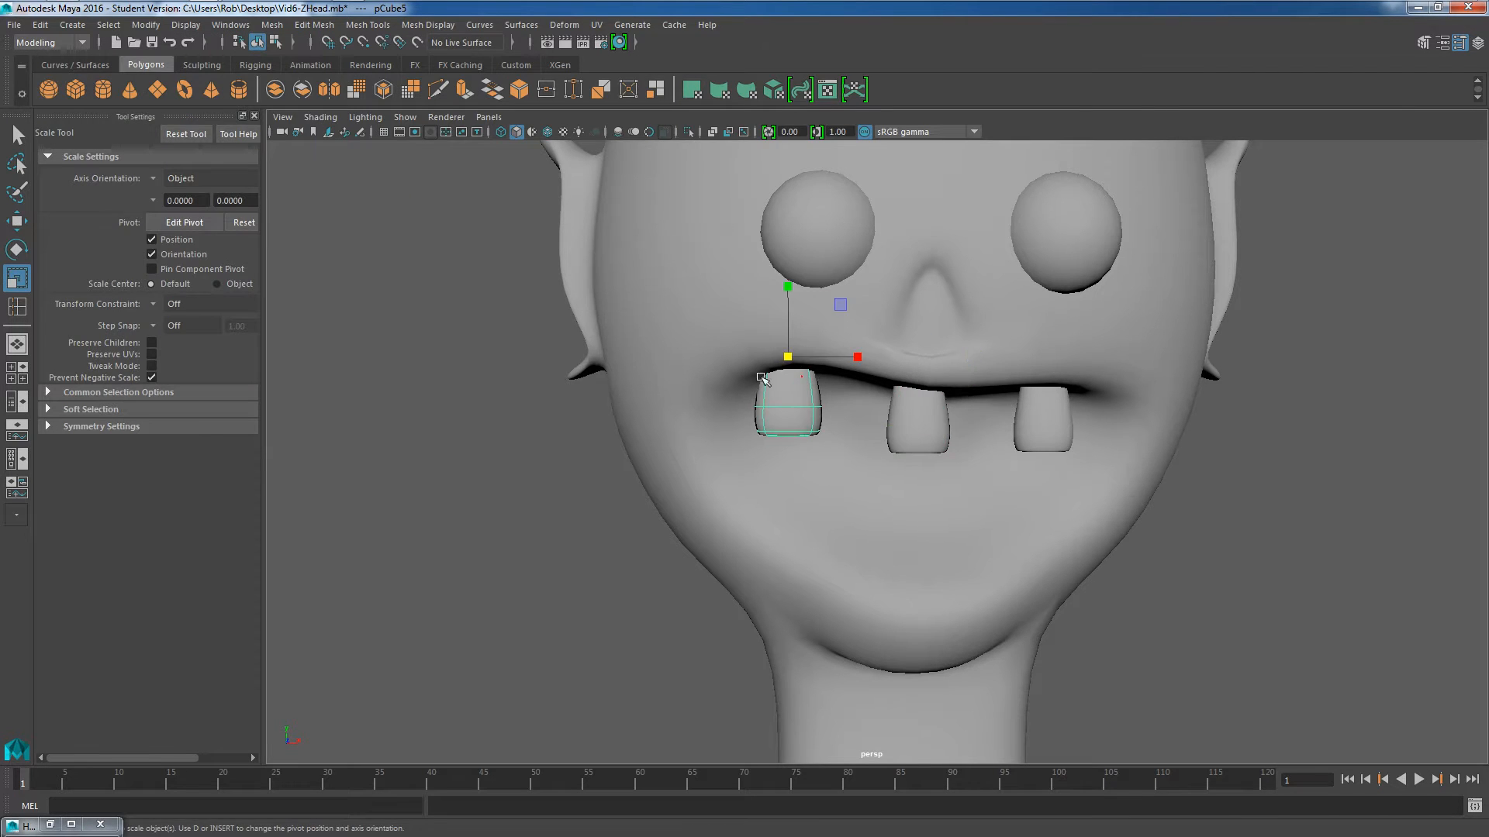
pyautogui.click(146, 25)
pyautogui.click(168, 96)
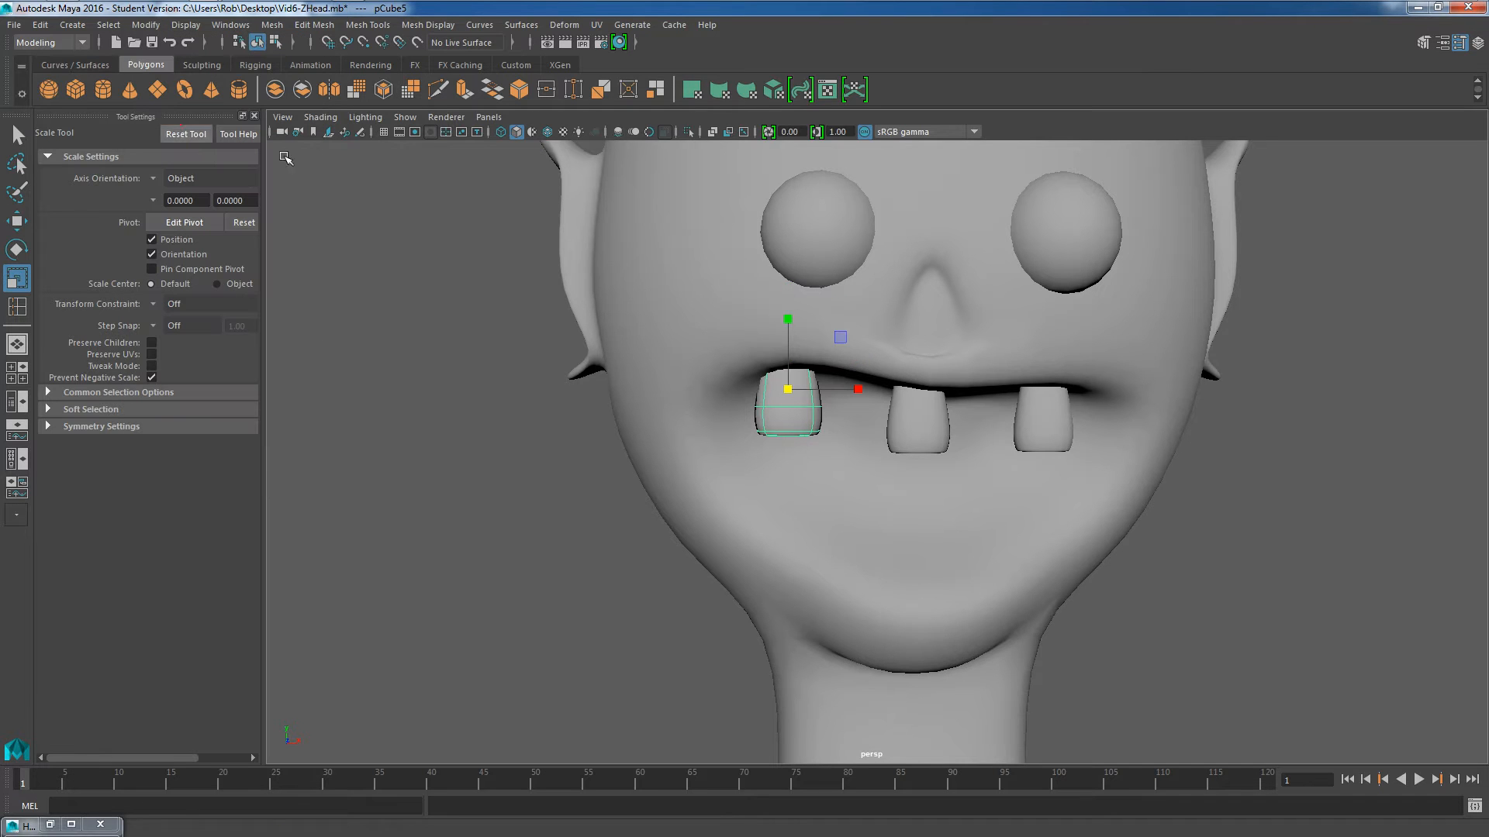
# Step: Duplicate the middle upper tooth and move the copy straight down to the lower jaw
pyautogui.scroll(3, 978, 498)
pyautogui.keyDown('alt'); pyautogui.moveTo(979, 498); pyautogui.dragTo(917, 482, button='middle'); pyautogui.keyUp('alt')
pyautogui.keyDown('alt'); pyautogui.moveTo(917, 481); pyautogui.dragTo(866, 523); pyautogui.keyUp('alt')
pyautogui.click(792, 535)
pyautogui.scroll(-4, 844, 533)
pyautogui.press('w')
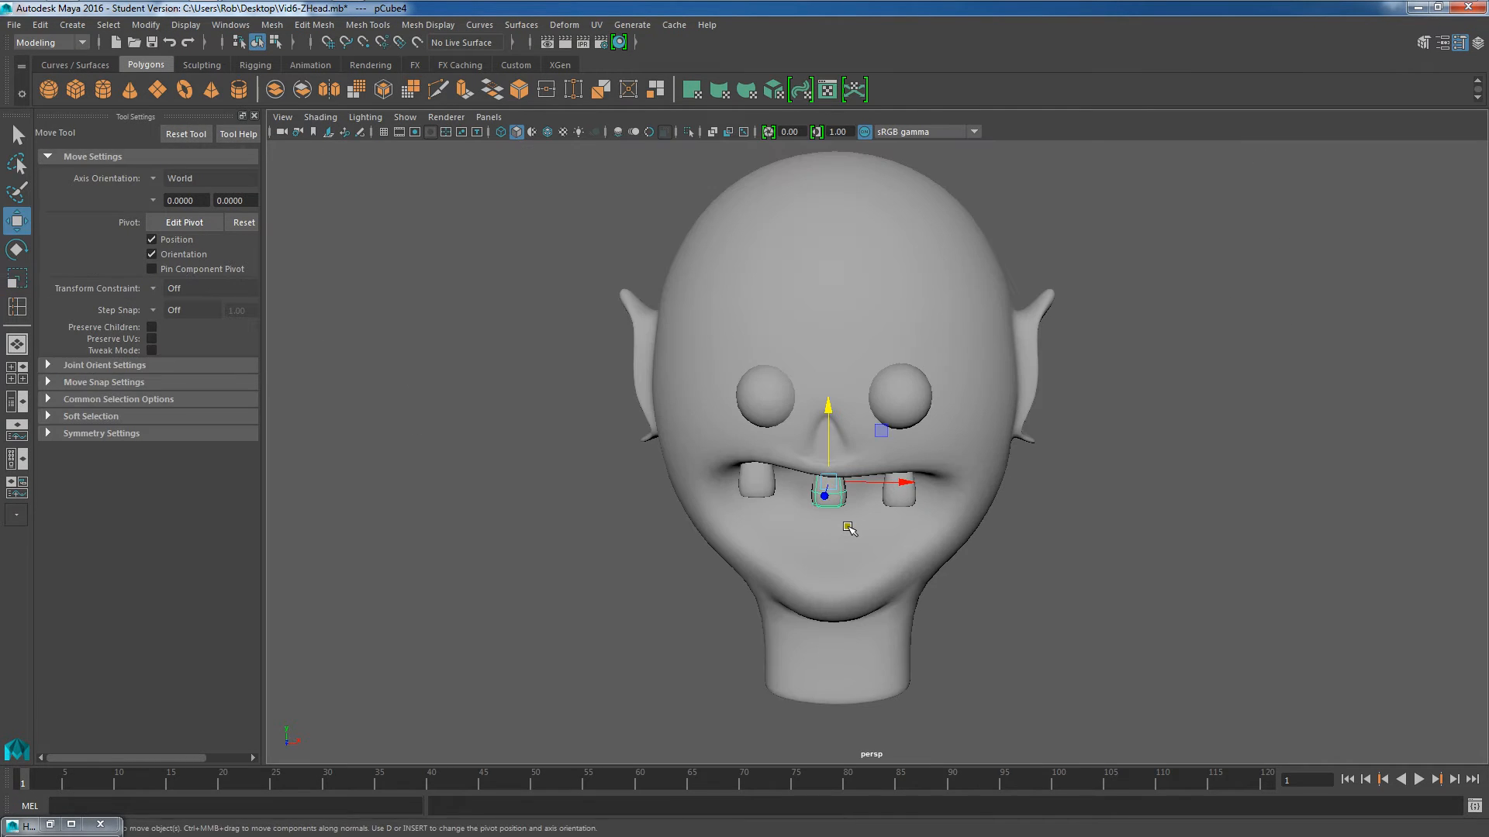
pyautogui.moveTo(830, 415); pyautogui.dragTo(831, 496)
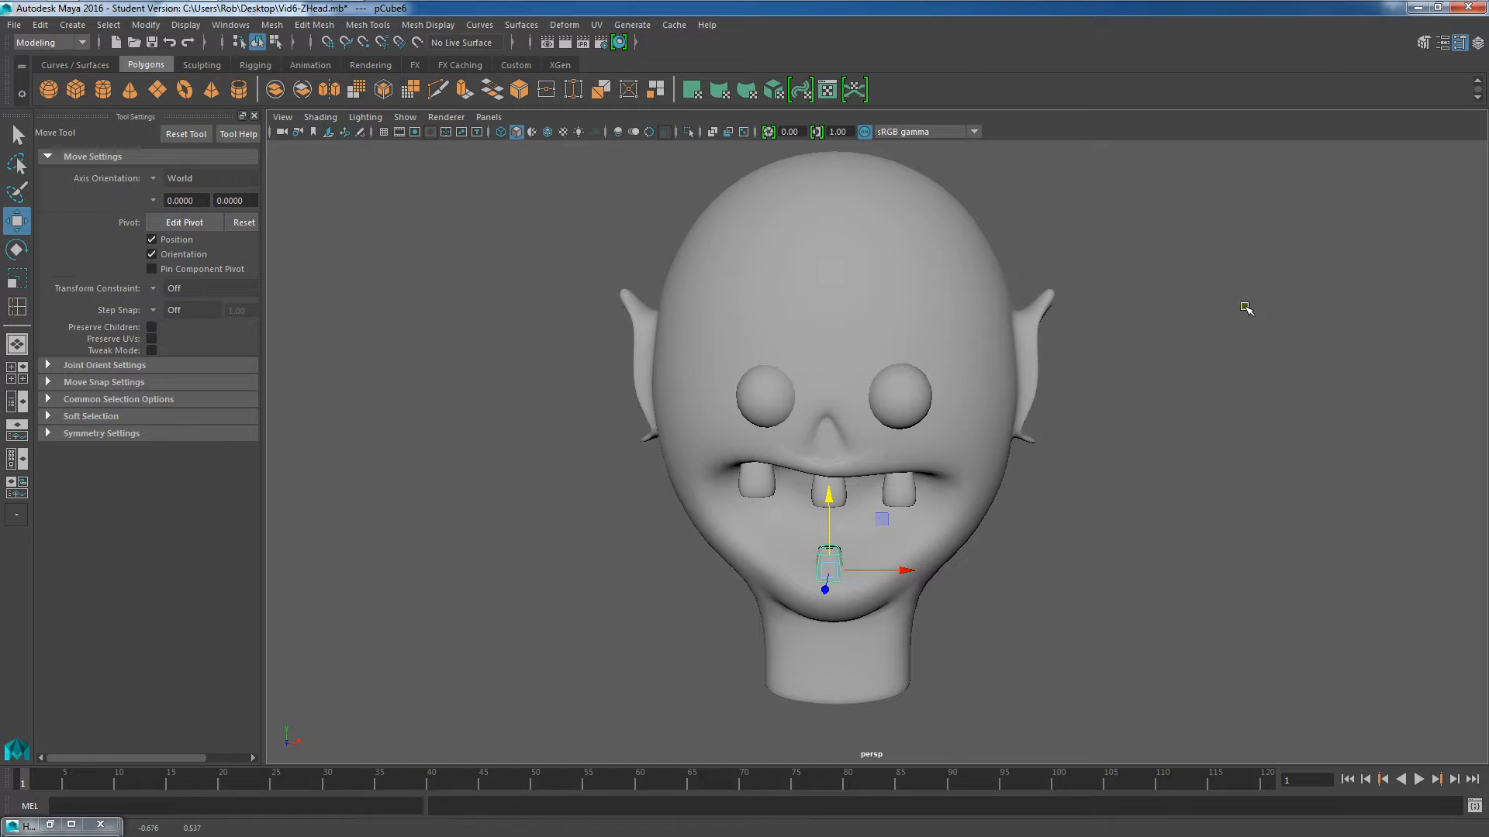
# Step: Flip the lower tooth upside down by setting its X rotation to 180 degrees
pyautogui.click(1443, 45)
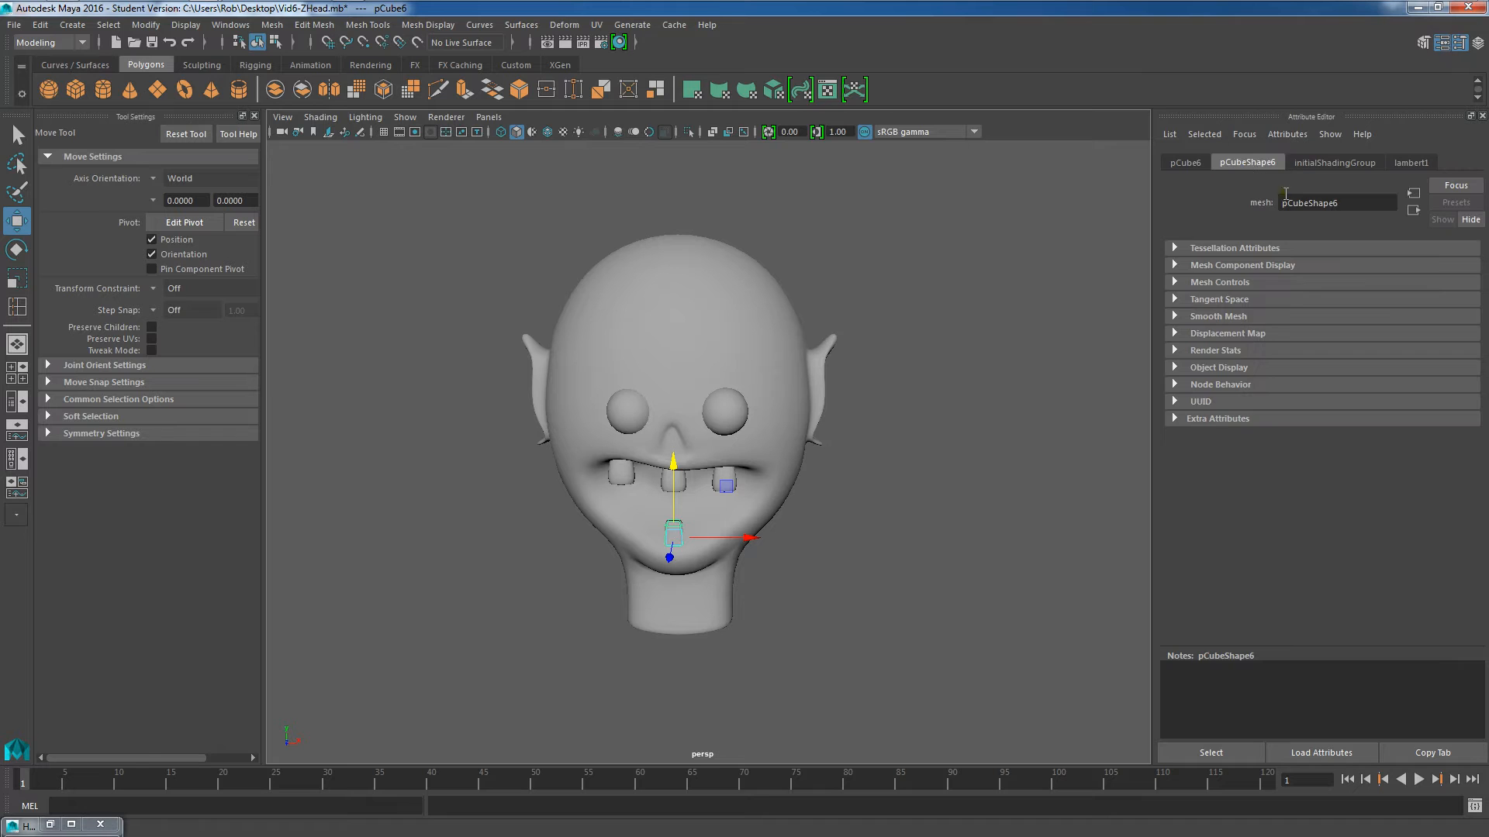
pyautogui.click(1194, 163)
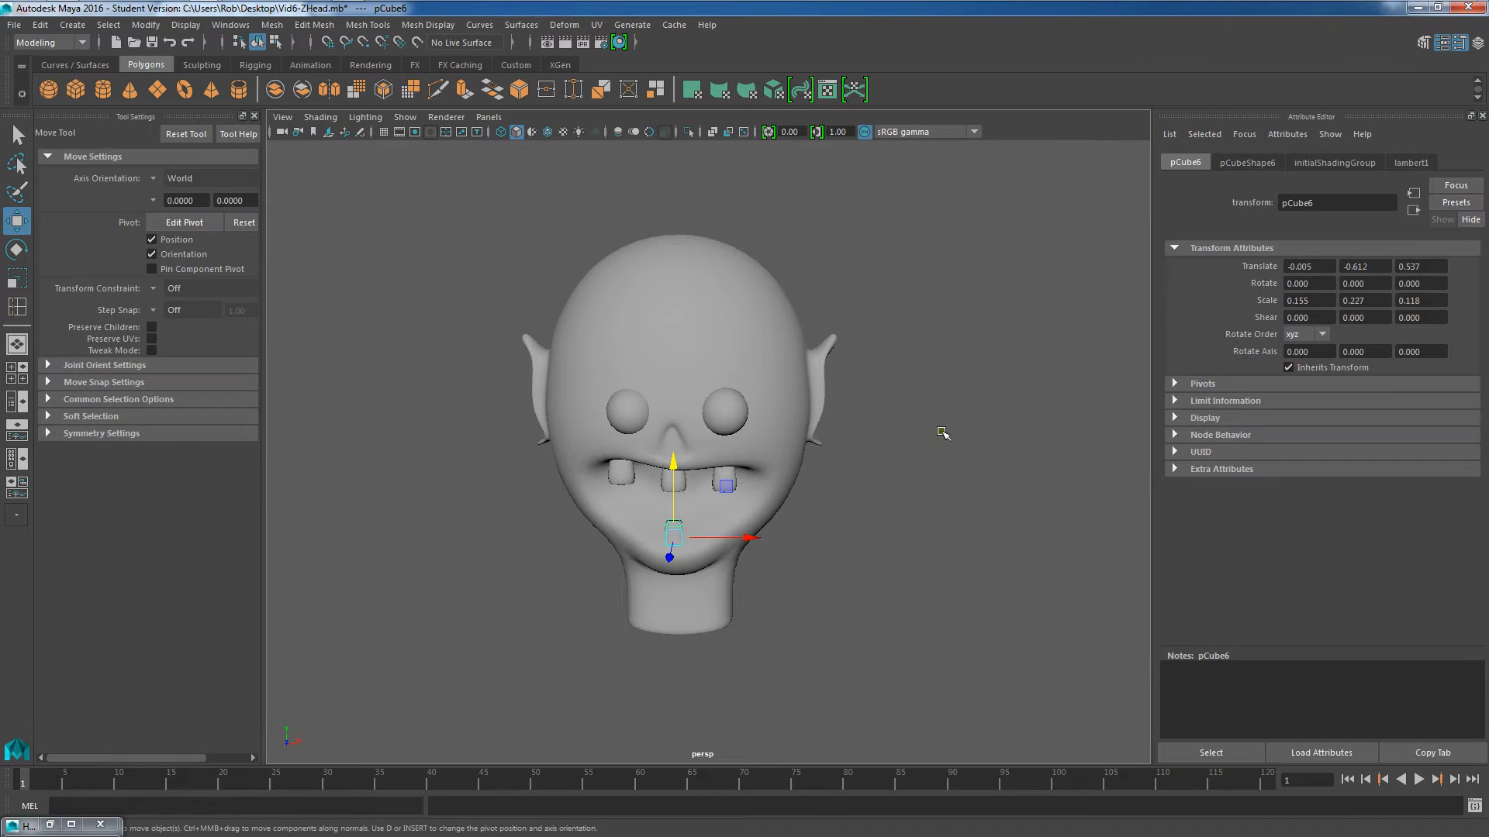
pyautogui.scroll(3, 735, 405)
pyautogui.moveTo(858, 387); pyautogui.dragTo(864, 419, button='middle')
pyautogui.scroll(2, 867, 426)
pyautogui.hotkey('ctrl', 'z')
pyautogui.scroll(3, 773, 476)
pyautogui.scroll(3, 773, 475)
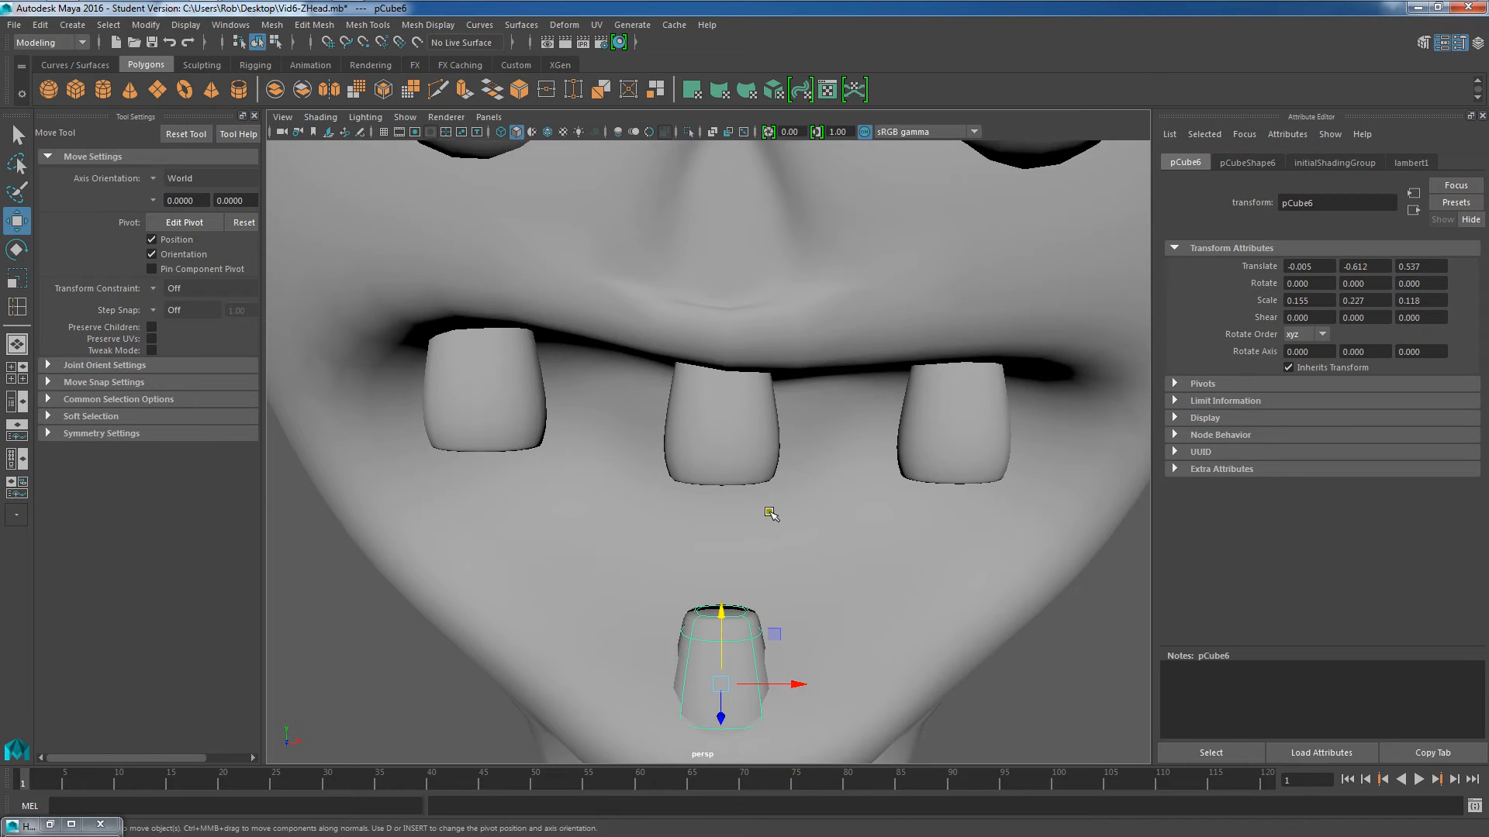
pyautogui.click(1299, 283)
pyautogui.write('9')
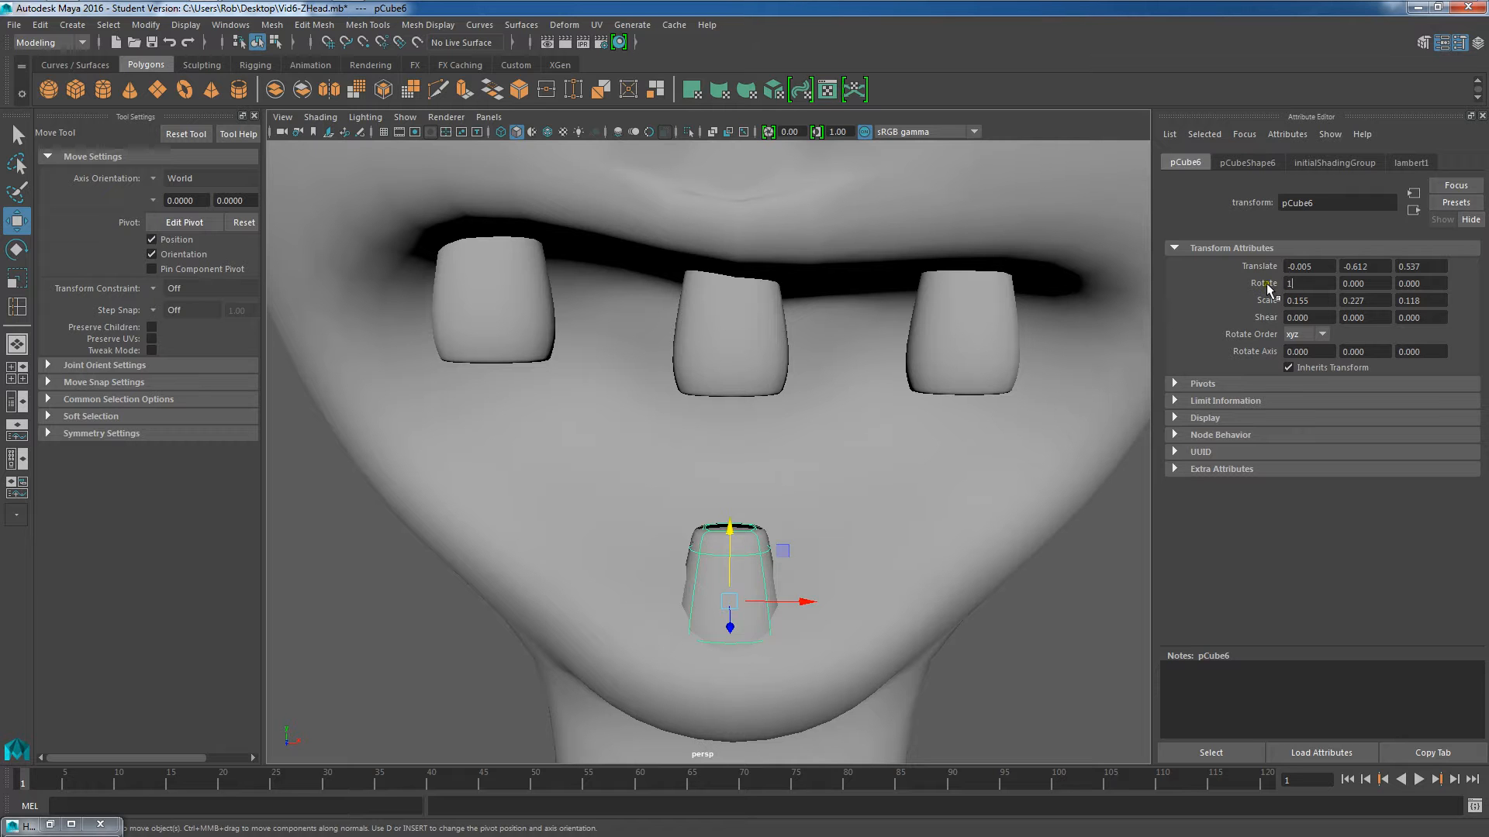
pyautogui.press('Return')
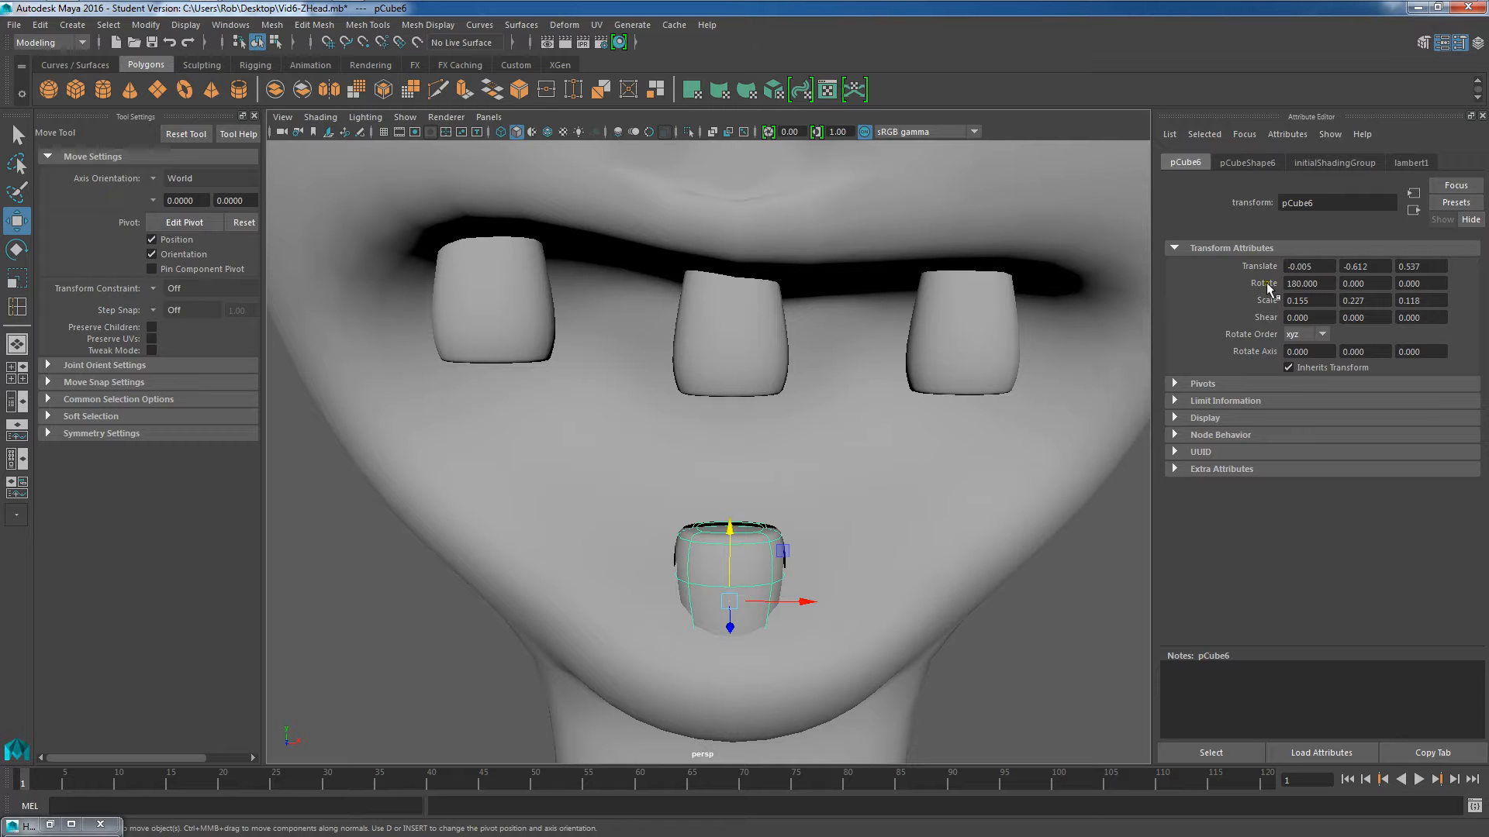
# Step: Move the flipped tooth up the lower jaw and off-centre, to about X 0.117, Y -0.553, Z 0.510
pyautogui.scroll(-3, 780, 555)
pyautogui.keyDown('alt'); pyautogui.moveTo(799, 517); pyautogui.dragTo(822, 463); pyautogui.keyUp('alt')
pyautogui.click(693, 469)
pyautogui.click(707, 521)
pyautogui.moveTo(690, 484); pyautogui.dragTo(690, 464)
pyautogui.keyDown('alt'); pyautogui.moveTo(807, 575); pyautogui.dragTo(922, 498); pyautogui.keyUp('alt')
pyautogui.keyDown('alt'); pyautogui.moveTo(877, 565); pyautogui.dragTo(961, 534); pyautogui.keyUp('alt')
pyautogui.keyDown('alt'); pyautogui.moveTo(953, 527); pyautogui.dragTo(820, 383); pyautogui.keyUp('alt')
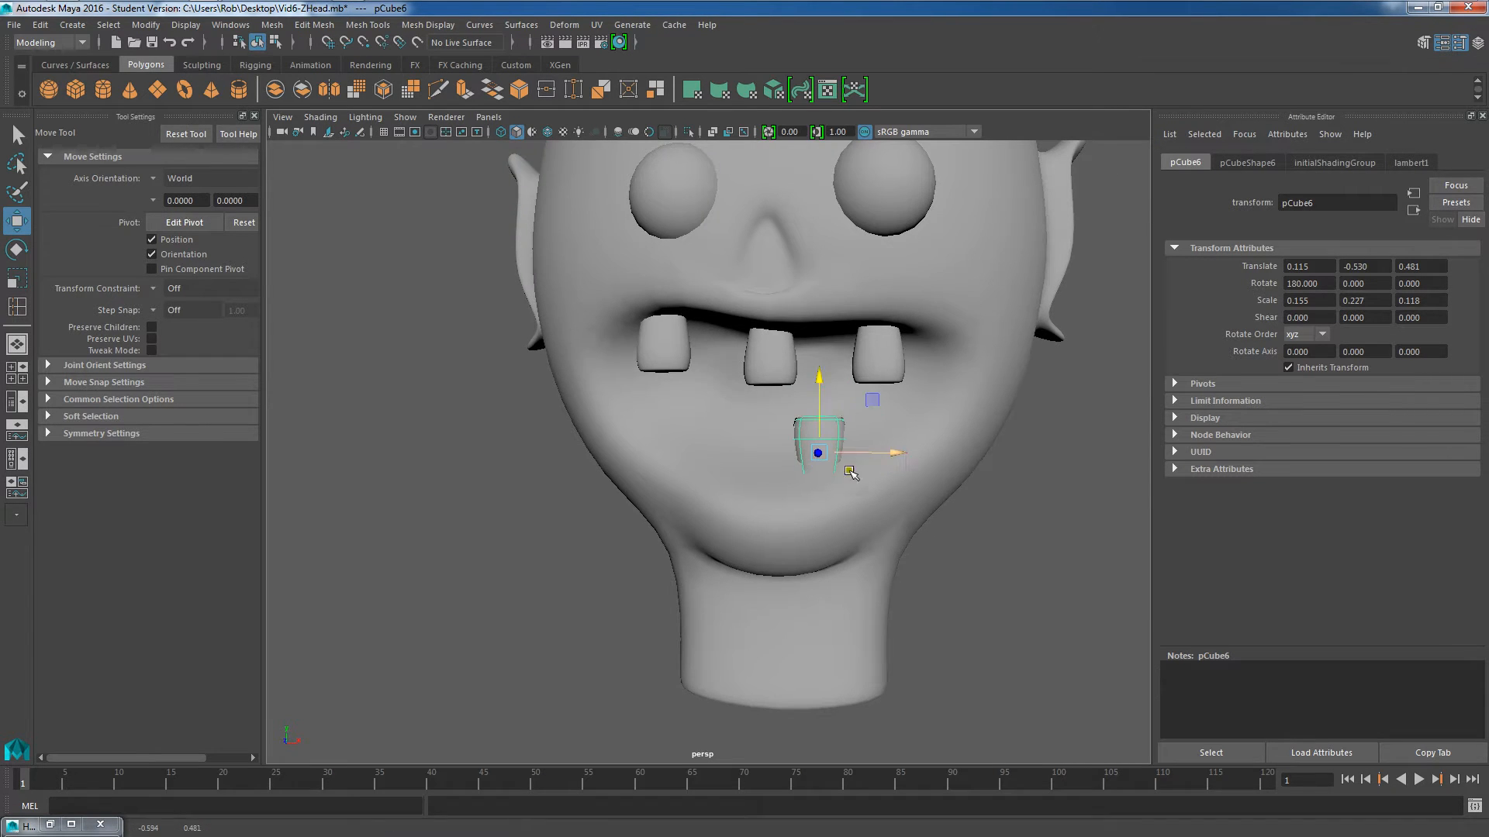
pyautogui.keyDown('alt'); pyautogui.moveTo(843, 454); pyautogui.dragTo(774, 519); pyautogui.keyUp('alt')
pyautogui.moveTo(649, 559); pyautogui.dragTo(868, 428)
pyautogui.moveTo(898, 378); pyautogui.dragTo(896, 385)
# Step: Duplicate the lower tooth and move the copy across to the other side of the jaw, to about X -0.100
pyautogui.keyDown('alt'); pyautogui.moveTo(1023, 545); pyautogui.dragTo(864, 482); pyautogui.keyUp('alt')
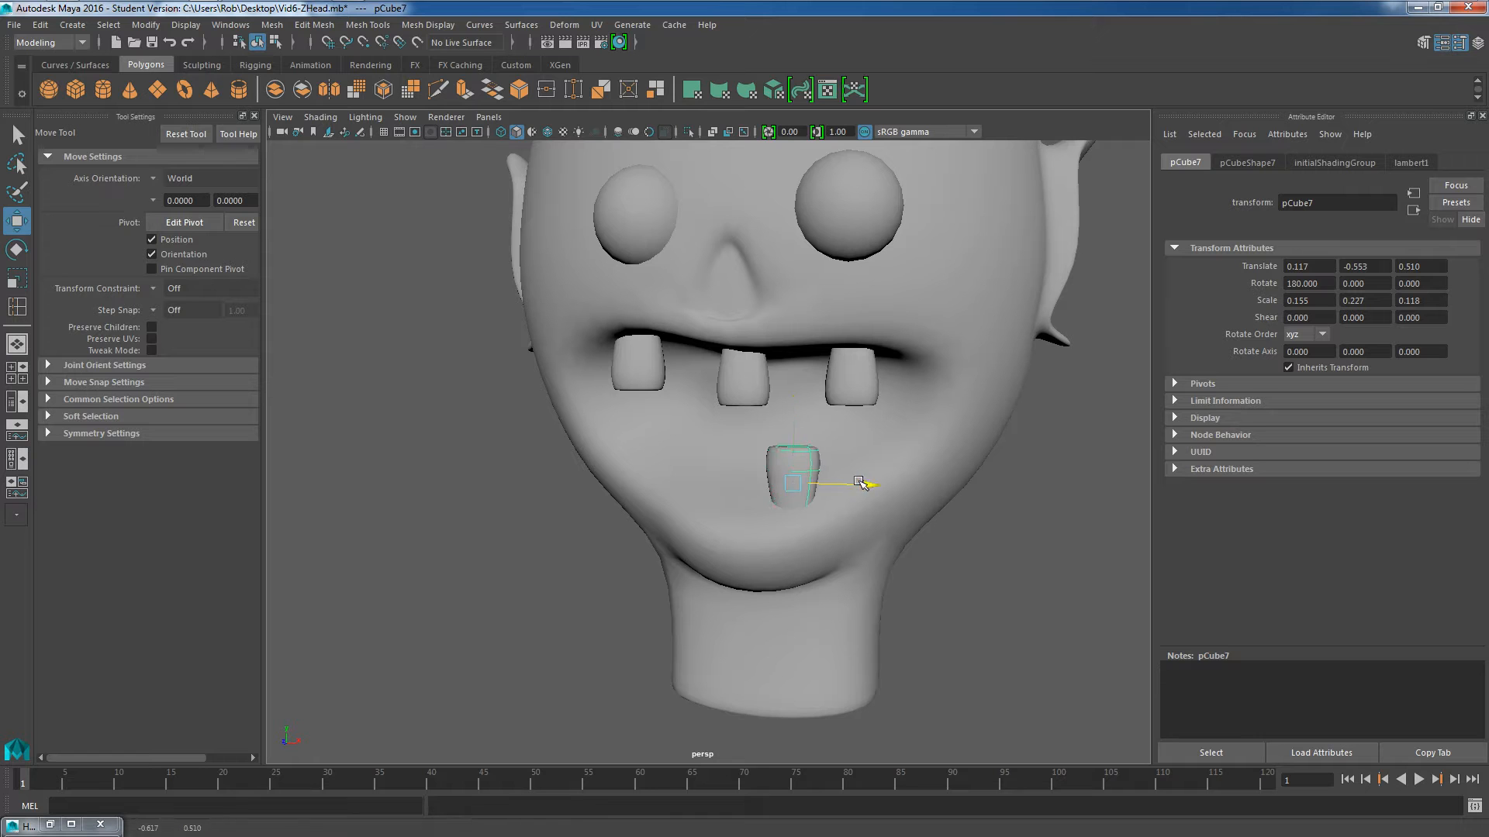
pyautogui.press('e')
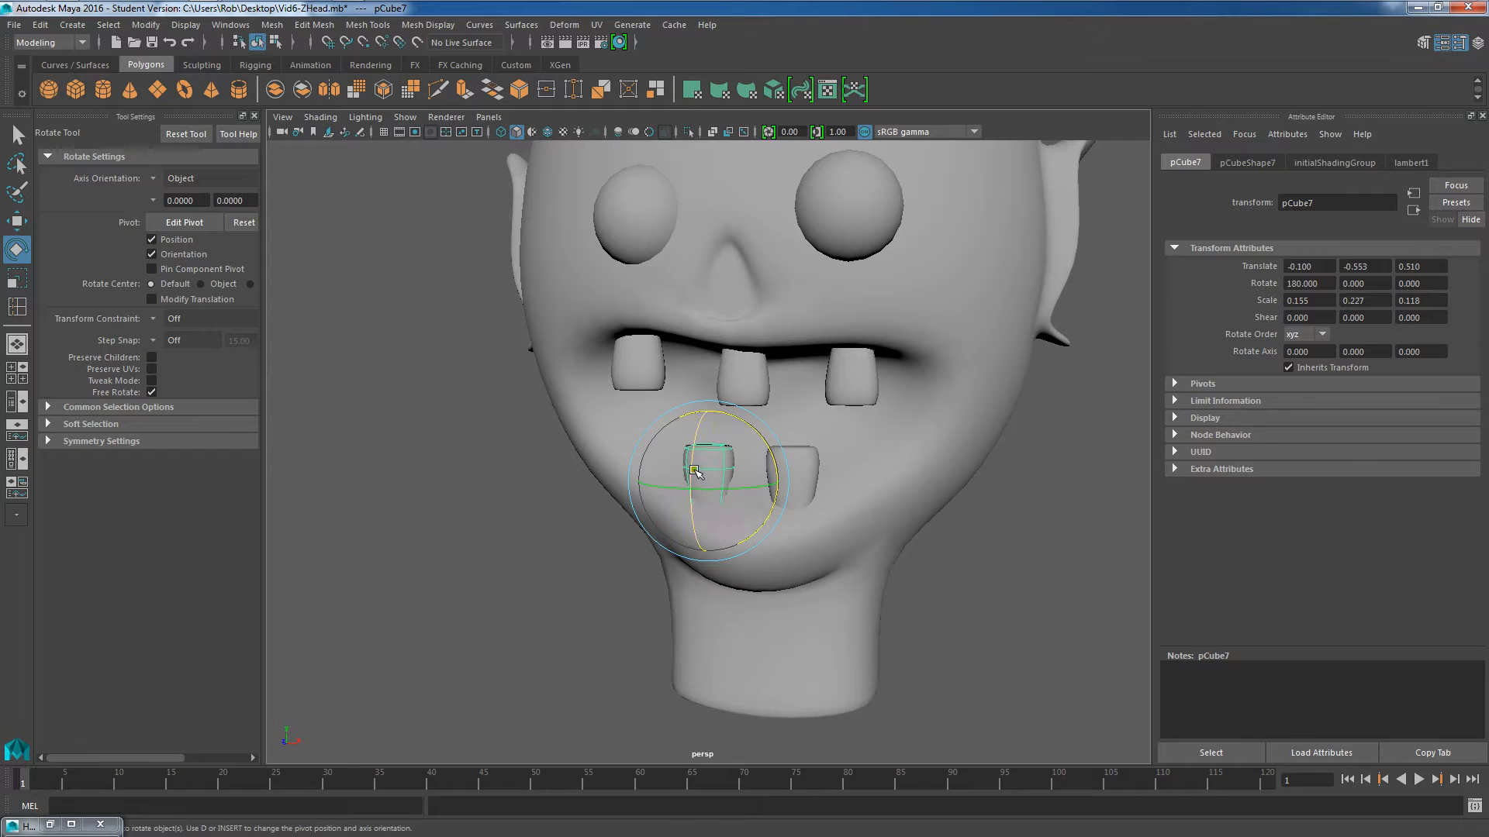
pyautogui.click(1108, 627)
pyautogui.keyDown('alt'); pyautogui.moveTo(987, 575); pyautogui.dragTo(894, 556); pyautogui.keyUp('alt')
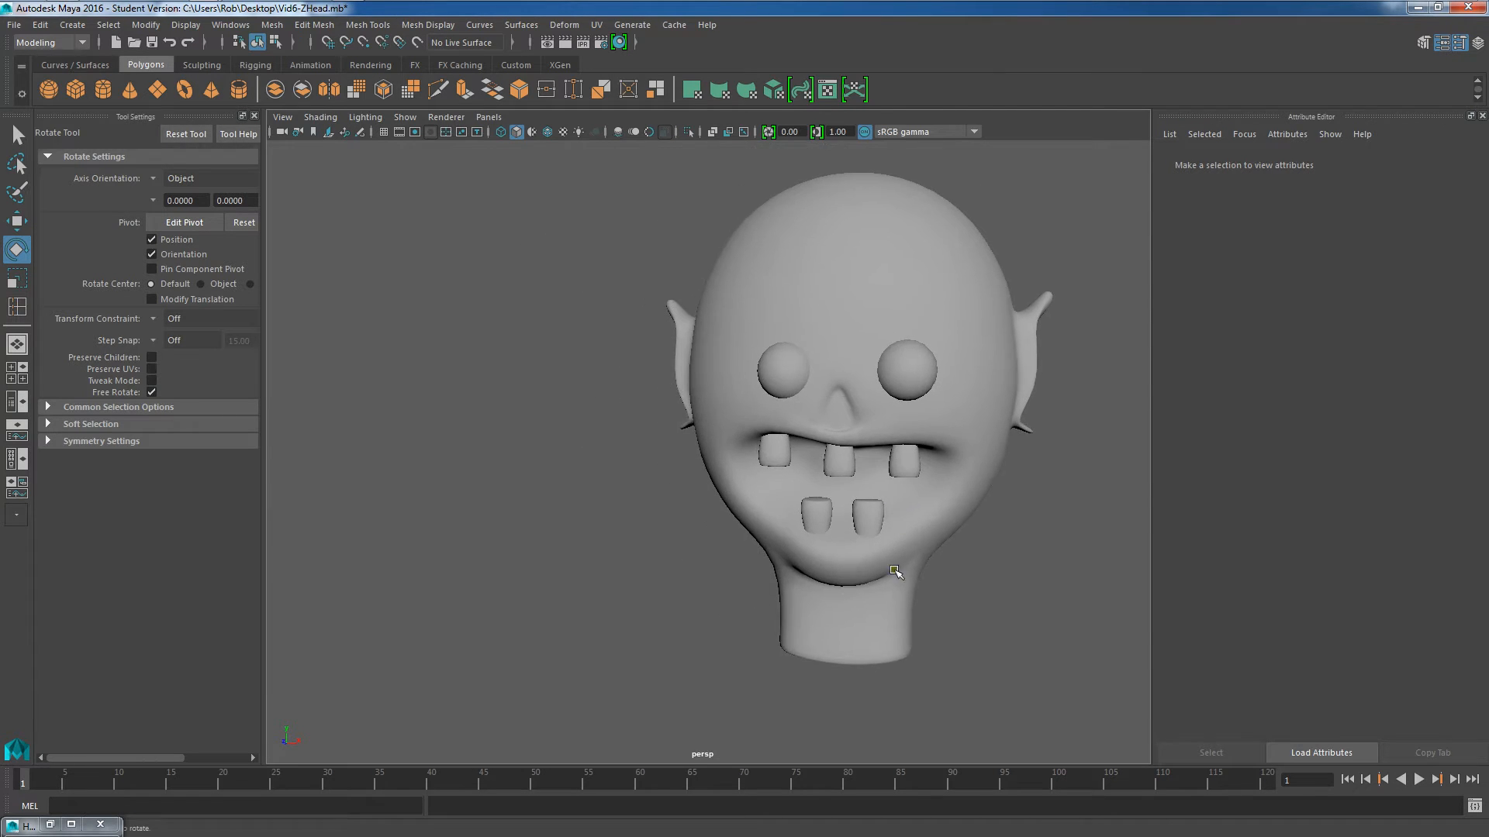
# Step: Duplicate the head mesh and move the copy sideways along X, clear of the original
pyautogui.keyDown('alt'); pyautogui.moveTo(910, 419); pyautogui.dragTo(880, 338); pyautogui.keyUp('alt')
pyautogui.scroll(-5, 880, 346)
pyautogui.click(824, 352)
pyautogui.scroll(-3, 879, 413)
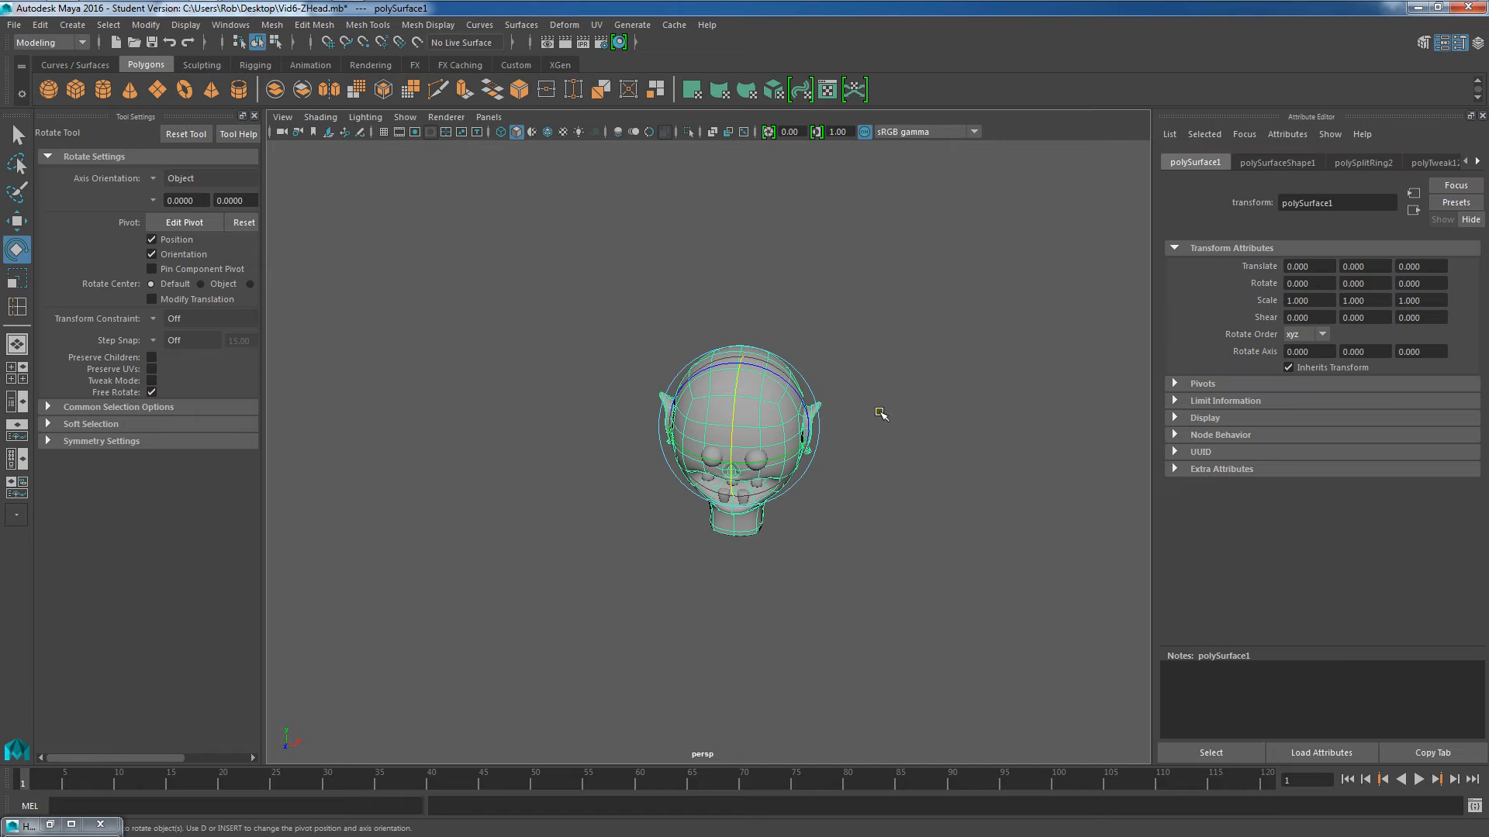
pyautogui.press('w')
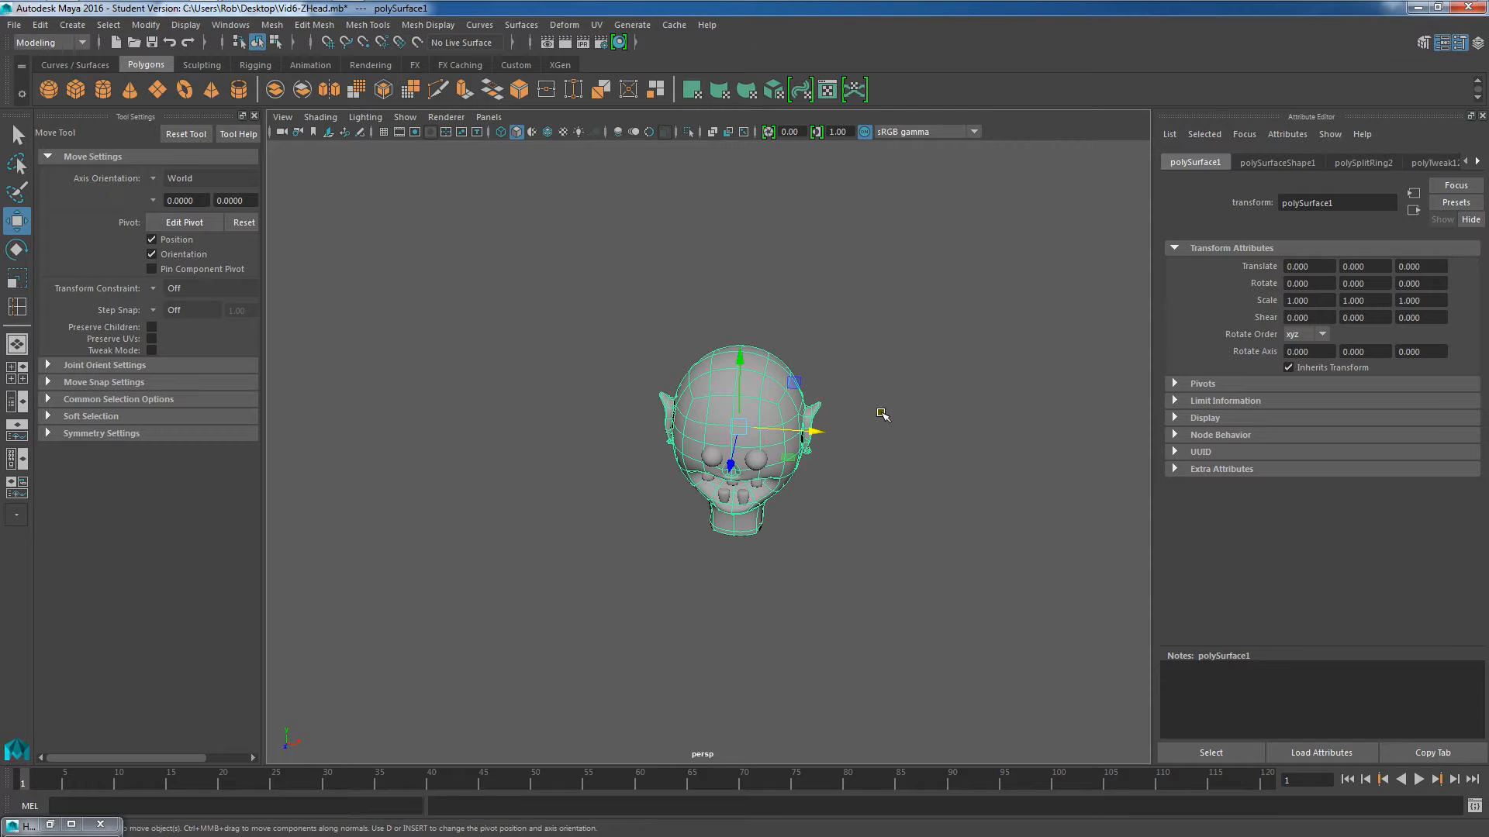
pyautogui.moveTo(819, 431); pyautogui.dragTo(834, 352)
pyautogui.click(1040, 538)
# Step: Examine the original head with its eyes and teeth beside the bare duplicate
pyautogui.scroll(2, 841, 380)
pyautogui.scroll(2, 834, 352)
pyautogui.keyDown('alt'); pyautogui.moveTo(834, 352); pyautogui.dragTo(791, 391, button='middle'); pyautogui.keyUp('alt')
pyautogui.keyDown('alt'); pyautogui.moveTo(849, 376); pyautogui.dragTo(828, 376); pyautogui.keyUp('alt')
pyautogui.keyDown('alt'); pyautogui.moveTo(826, 366); pyautogui.dragTo(687, 382, button='middle'); pyautogui.keyUp('alt')
pyautogui.scroll(3, 824, 382)
pyautogui.keyDown('alt'); pyautogui.moveTo(687, 381); pyautogui.dragTo(711, 386, button='right'); pyautogui.keyUp('alt')
pyautogui.keyDown('alt'); pyautogui.moveTo(711, 385); pyautogui.dragTo(814, 337, button='middle'); pyautogui.keyUp('alt')
pyautogui.keyDown('alt'); pyautogui.moveTo(752, 375); pyautogui.dragTo(776, 358); pyautogui.keyUp('alt')
pyautogui.scroll(-5, 782, 355)
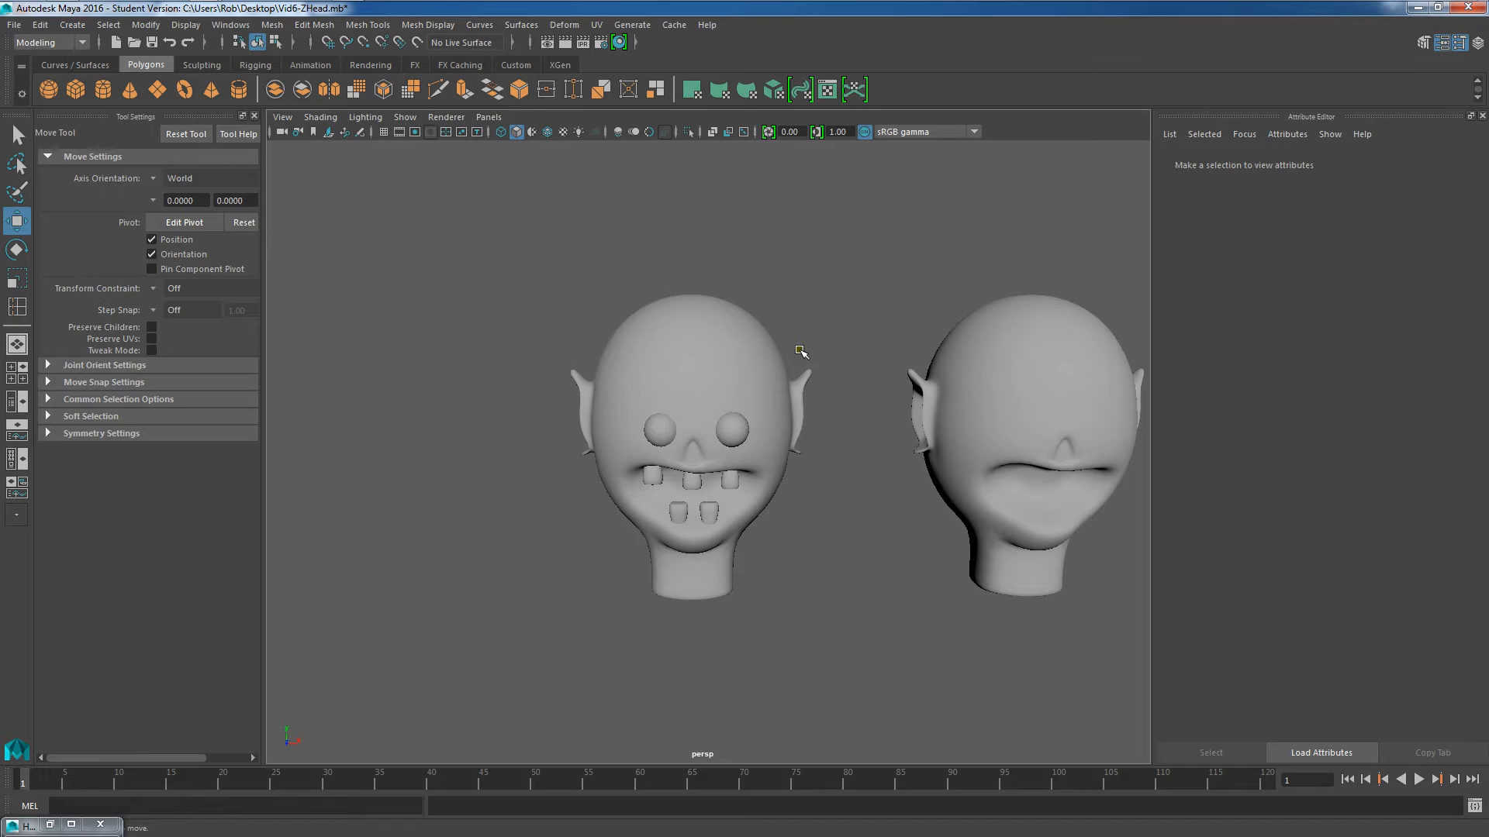
pyautogui.click(765, 345)
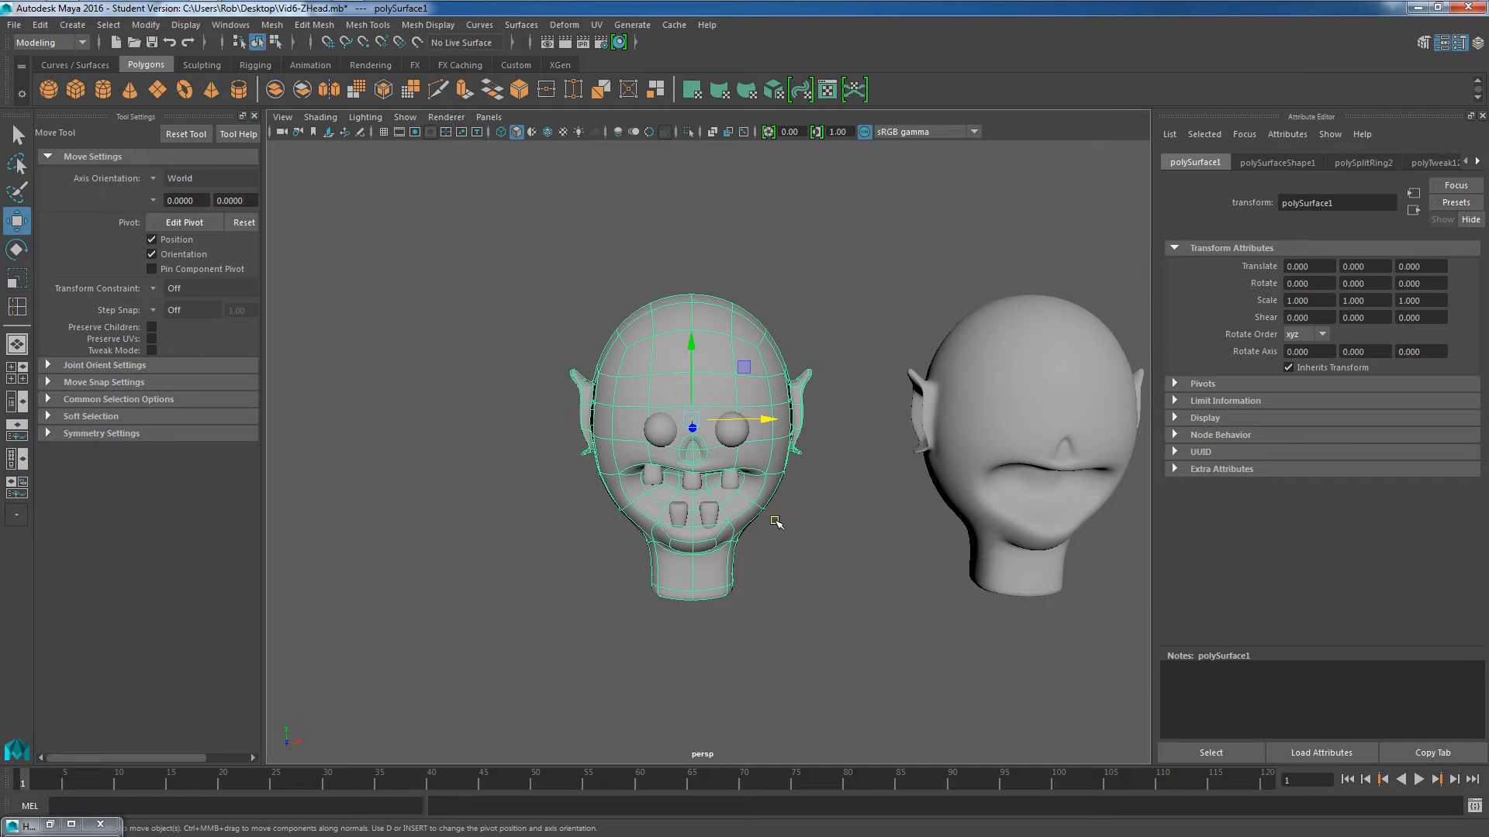
# Step: Switch the duplicated head to face mode and select the faces in front of and above one ear
pyautogui.keyDown('alt'); pyautogui.moveTo(919, 429); pyautogui.dragTo(775, 429, button='middle'); pyautogui.keyUp('alt')
pyautogui.keyDown('alt'); pyautogui.moveTo(776, 429); pyautogui.dragTo(840, 452, button='right'); pyautogui.keyUp('alt')
pyautogui.keyDown('alt'); pyautogui.moveTo(841, 452); pyautogui.dragTo(689, 478, button='middle'); pyautogui.keyUp('alt')
pyautogui.click(688, 478)
pyautogui.keyDown('alt'); pyautogui.moveTo(766, 466); pyautogui.dragTo(891, 419); pyautogui.keyUp('alt')
pyautogui.moveTo(810, 390); pyautogui.dragTo(814, 439, button='right')
pyautogui.keyDown('alt'); pyautogui.moveTo(904, 426); pyautogui.dragTo(721, 465); pyautogui.keyUp('alt')
pyautogui.click(713, 516)
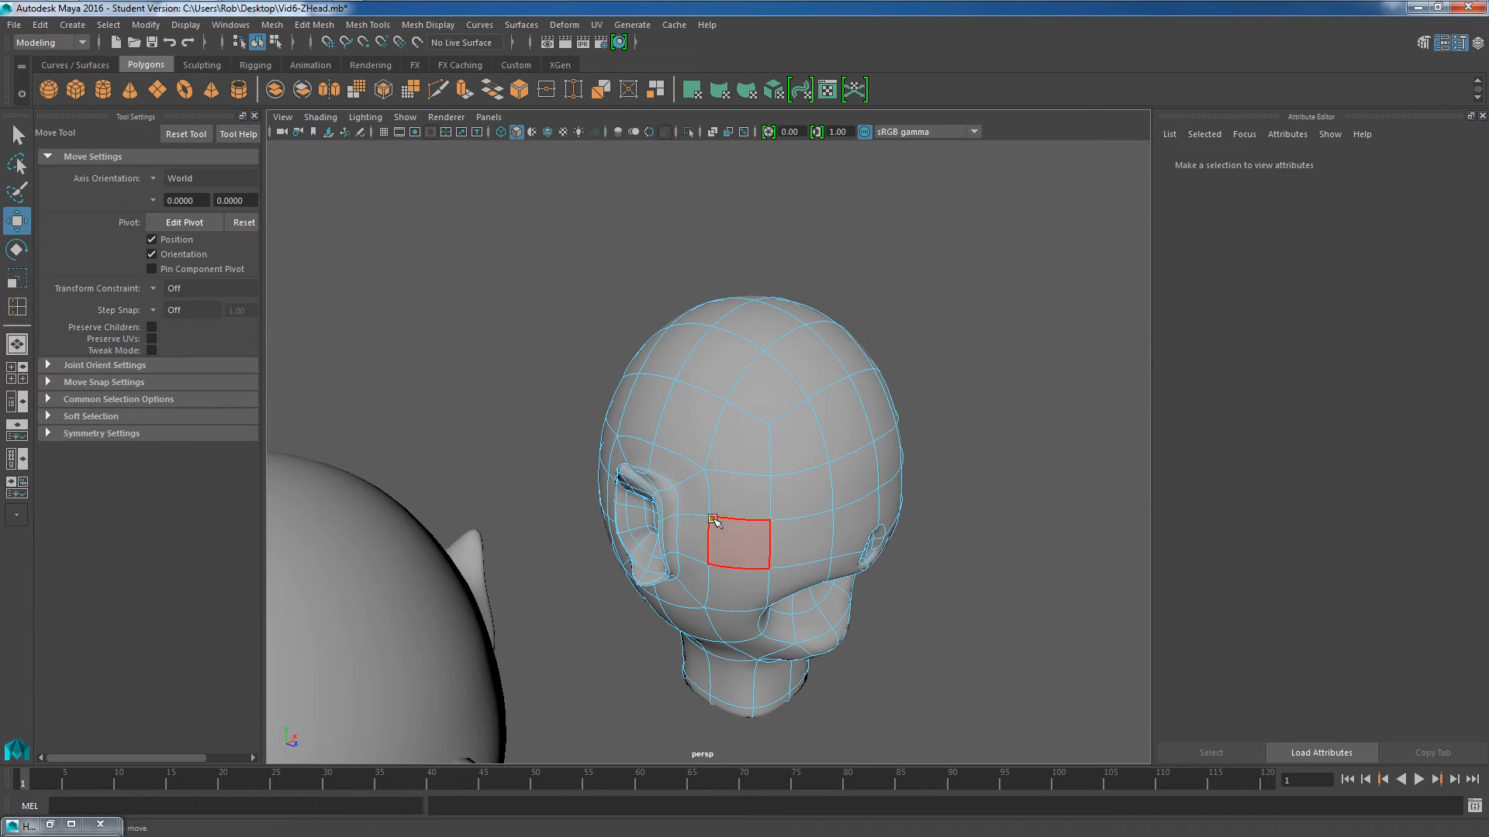
pyautogui.click(700, 527)
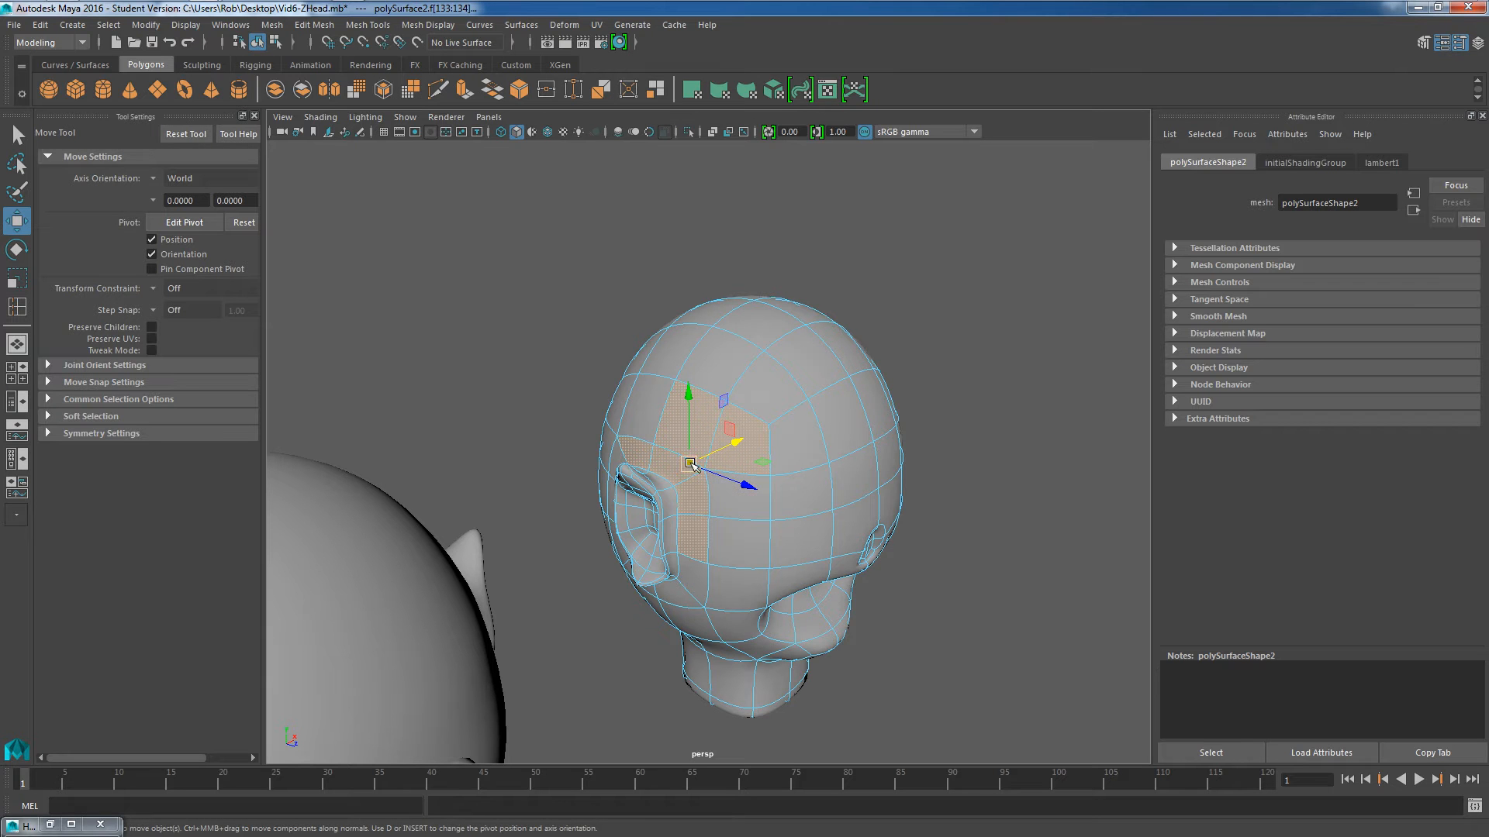
# Step: Extend the face selection in a band around the back of the duplicated head towards the other ear
pyautogui.keyDown('alt'); pyautogui.moveTo(507, 342); pyautogui.dragTo(677, 344); pyautogui.keyUp('alt')
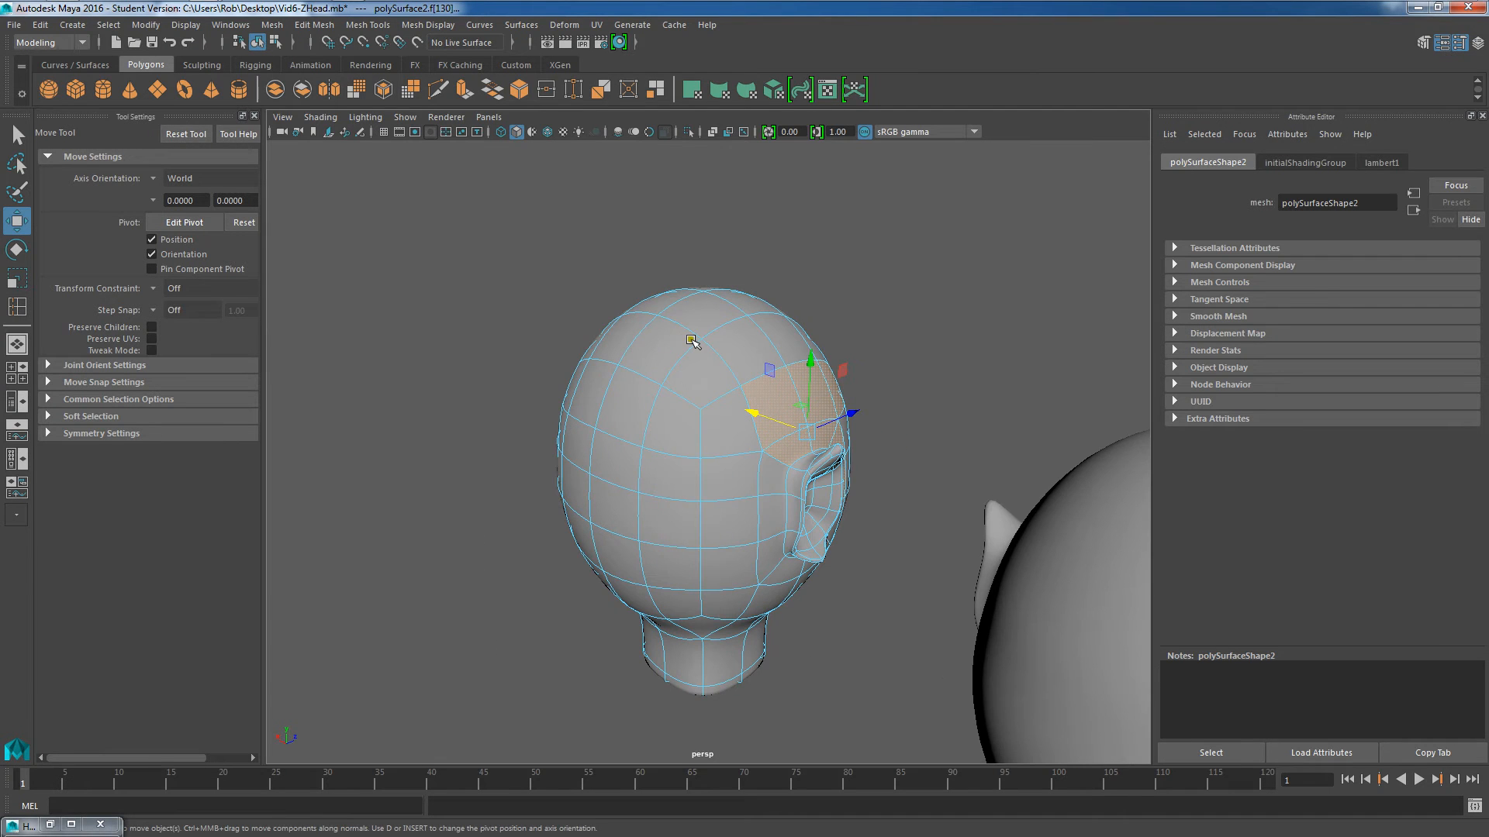
pyautogui.keyDown('shift'); pyautogui.click(710, 427); pyautogui.keyUp('shift')
pyautogui.keyDown('shift'); pyautogui.click(687, 428); pyautogui.keyUp('shift')
pyautogui.keyDown('shift'); pyautogui.click(641, 412); pyautogui.keyUp('shift')
pyautogui.keyDown('alt'); pyautogui.moveTo(448, 385); pyautogui.dragTo(682, 416); pyautogui.keyUp('alt')
pyautogui.keyDown('shift'); pyautogui.click(751, 447); pyautogui.keyUp('shift')
pyautogui.keyDown('shift'); pyautogui.click(734, 466); pyautogui.keyUp('shift')
pyautogui.keyDown('shift'); pyautogui.click(661, 484); pyautogui.keyUp('shift')
pyautogui.keyDown('shift'); pyautogui.click(611, 476); pyautogui.keyUp('shift')
pyautogui.keyDown('alt'); pyautogui.moveTo(375, 416); pyautogui.dragTo(531, 423); pyautogui.keyUp('alt')
pyautogui.keyDown('shift'); pyautogui.click(785, 486); pyautogui.keyUp('shift')
# Step: Add the faces behind the ears and down the back of the duplicated head to the selection
pyautogui.keyDown('alt'); pyautogui.moveTo(953, 538); pyautogui.dragTo(700, 476); pyautogui.keyUp('alt')
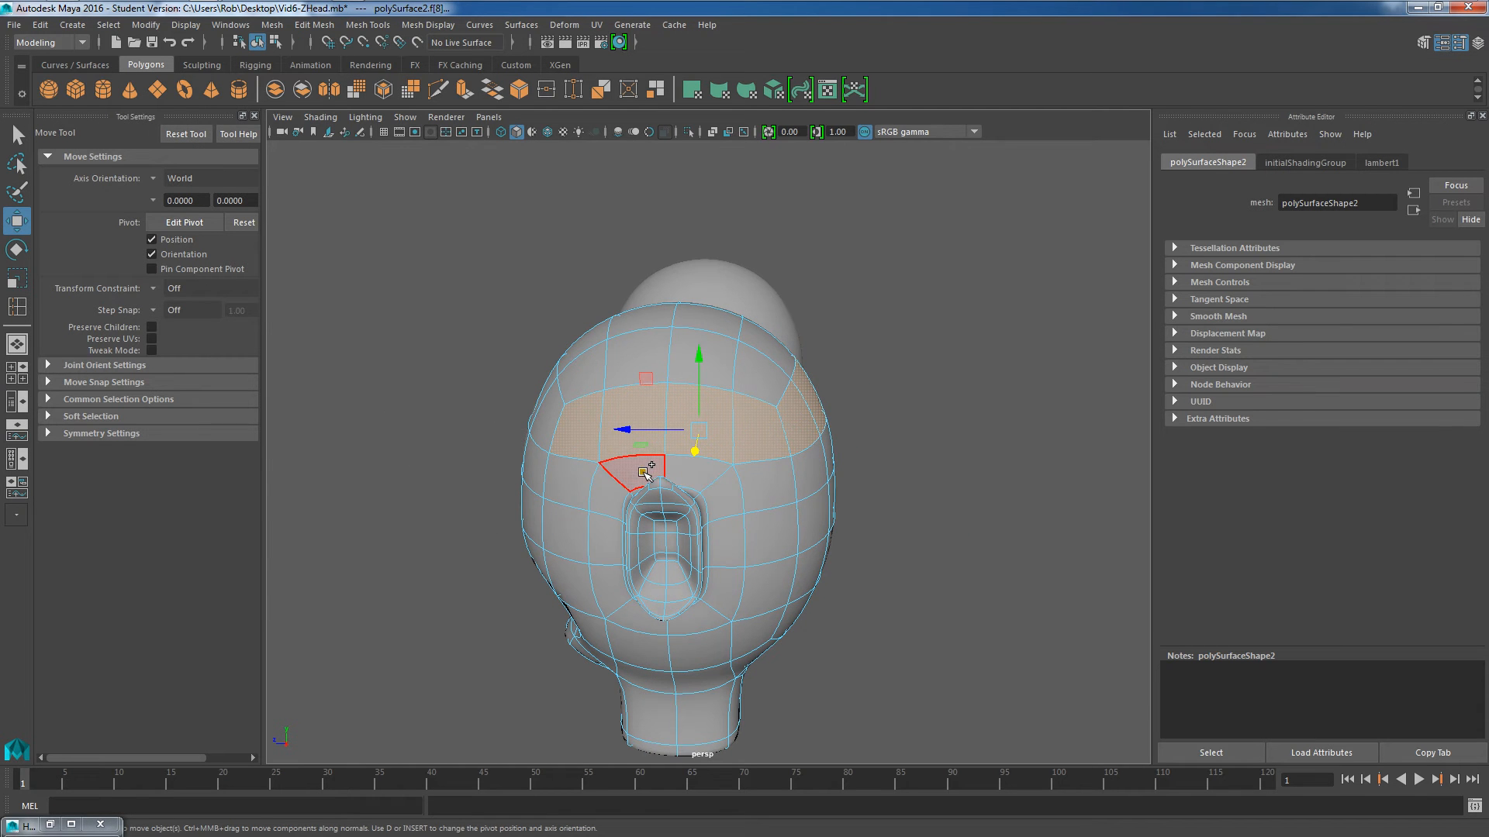
pyautogui.keyDown('shift'); pyautogui.click(607, 498); pyautogui.keyUp('shift')
pyautogui.keyDown('shift'); pyautogui.click(605, 539); pyautogui.keyUp('shift')
pyautogui.moveTo(395, 465)
pyautogui.keyDown('alt'); pyautogui.mouseDown()
pyautogui.moveTo(641, 465)
pyautogui.moveTo(337, 471)
pyautogui.moveTo(382, 471)
pyautogui.mouseUp(); pyautogui.keyUp('alt')
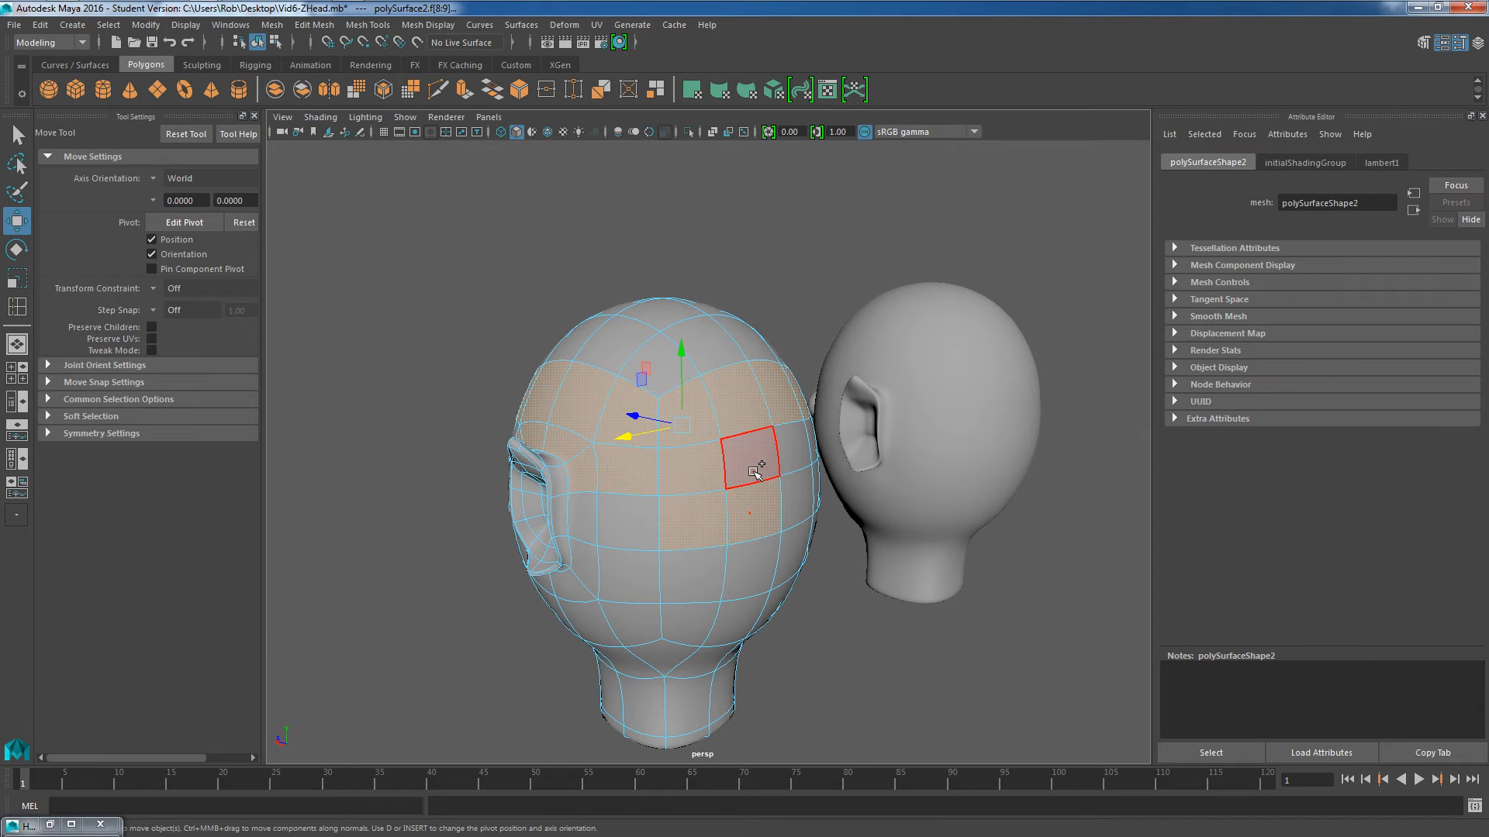
pyautogui.keyDown('alt'); pyautogui.moveTo(867, 564); pyautogui.dragTo(711, 479); pyautogui.keyUp('alt')
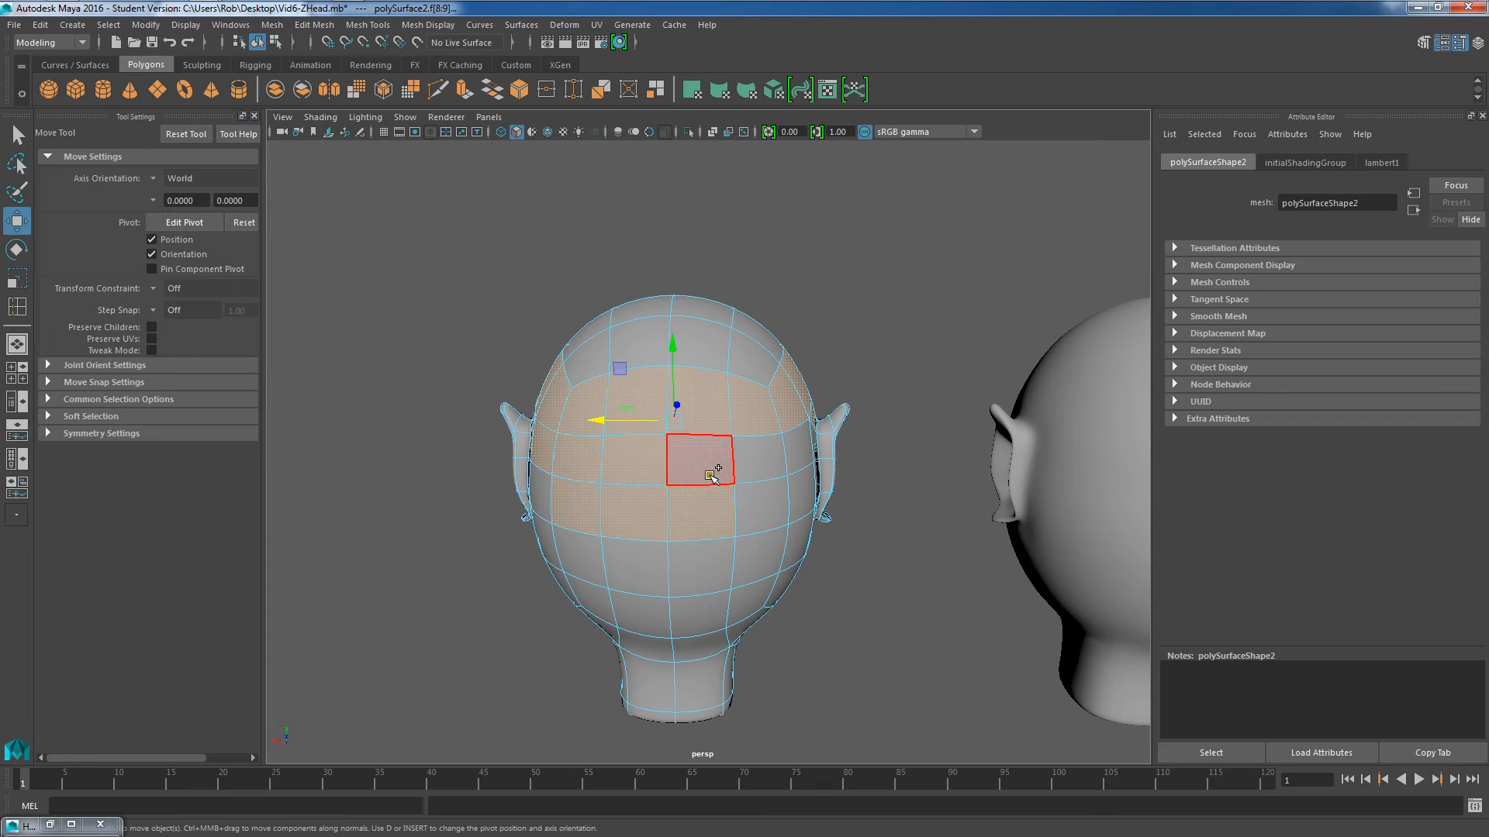
pyautogui.keyDown('alt'); pyautogui.moveTo(857, 545); pyautogui.dragTo(758, 595); pyautogui.keyUp('alt')
pyautogui.keyDown('alt'); pyautogui.moveTo(587, 464); pyautogui.dragTo(1024, 503); pyautogui.keyUp('alt')
pyautogui.scroll(3, 676, 426)
pyautogui.keyDown('alt'); pyautogui.moveTo(1024, 503); pyautogui.dragTo(917, 453, button='right'); pyautogui.keyUp('alt')
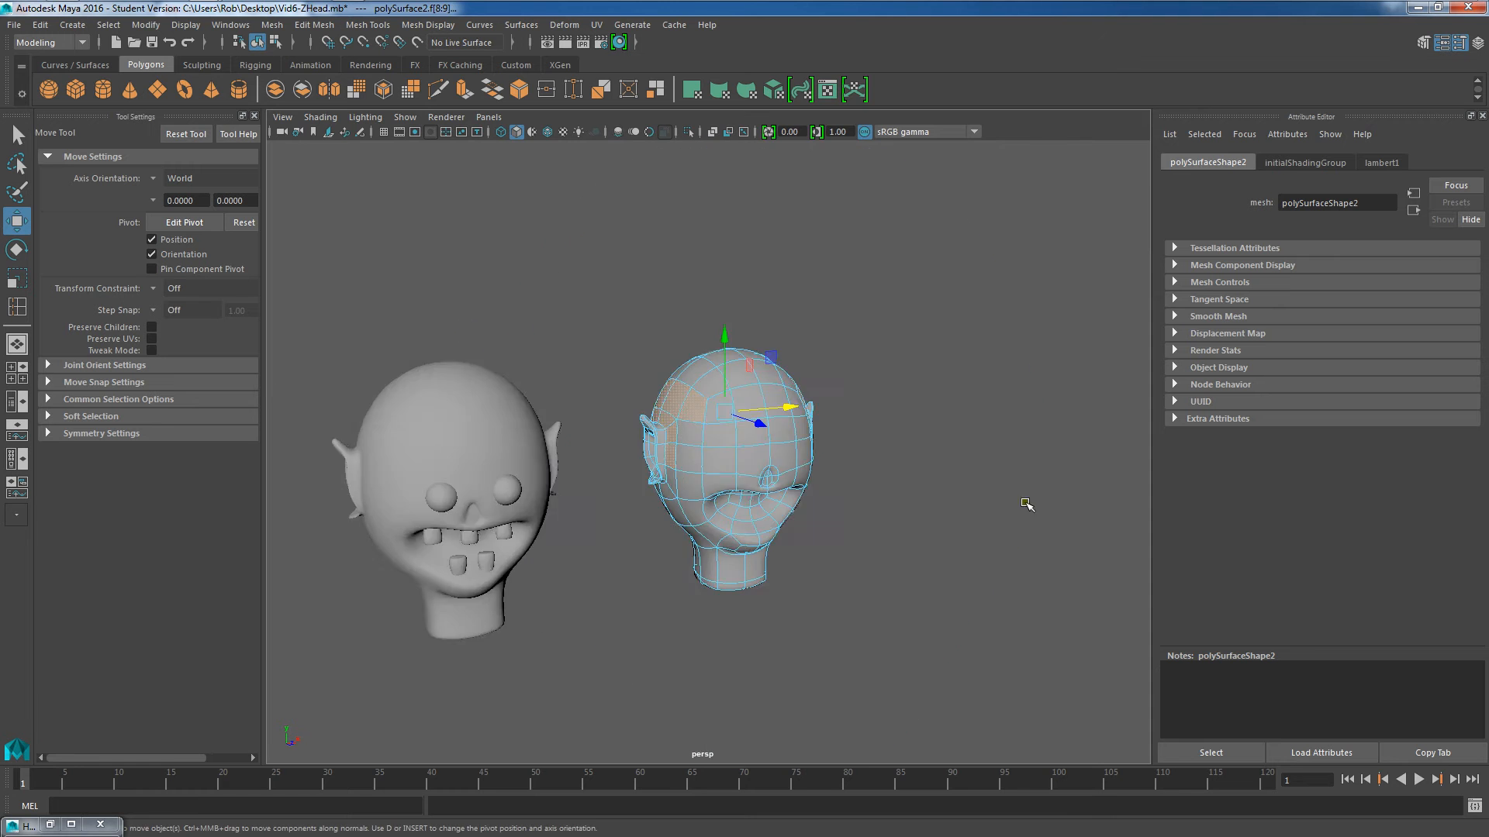
pyautogui.keyDown('alt'); pyautogui.moveTo(918, 453); pyautogui.dragTo(798, 449); pyautogui.keyUp('alt')
pyautogui.keyDown('alt'); pyautogui.moveTo(615, 446); pyautogui.dragTo(897, 458); pyautogui.keyUp('alt')
pyautogui.scroll(5, 789, 442)
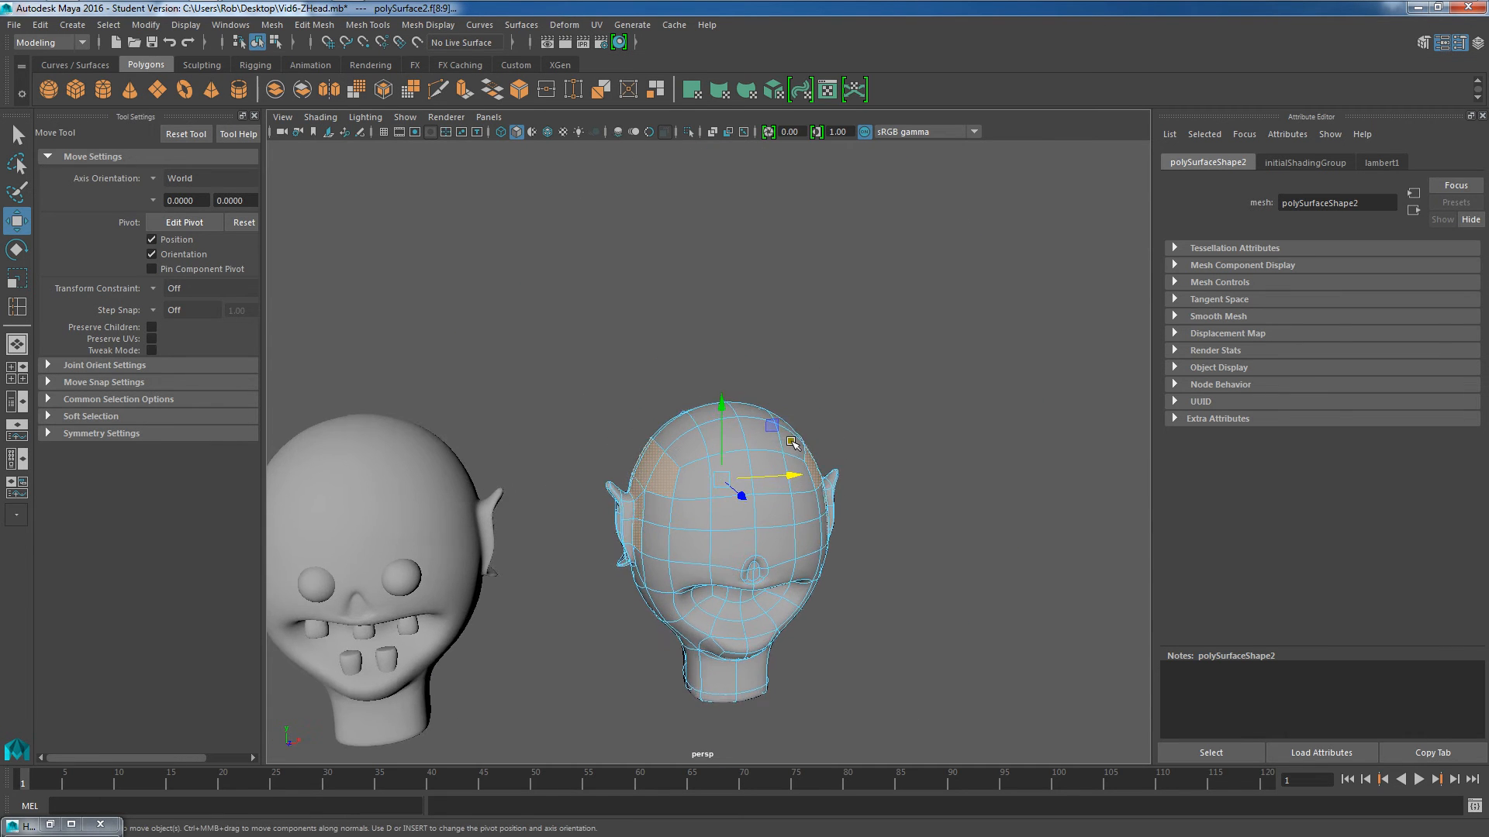
pyautogui.scroll(3, 789, 442)
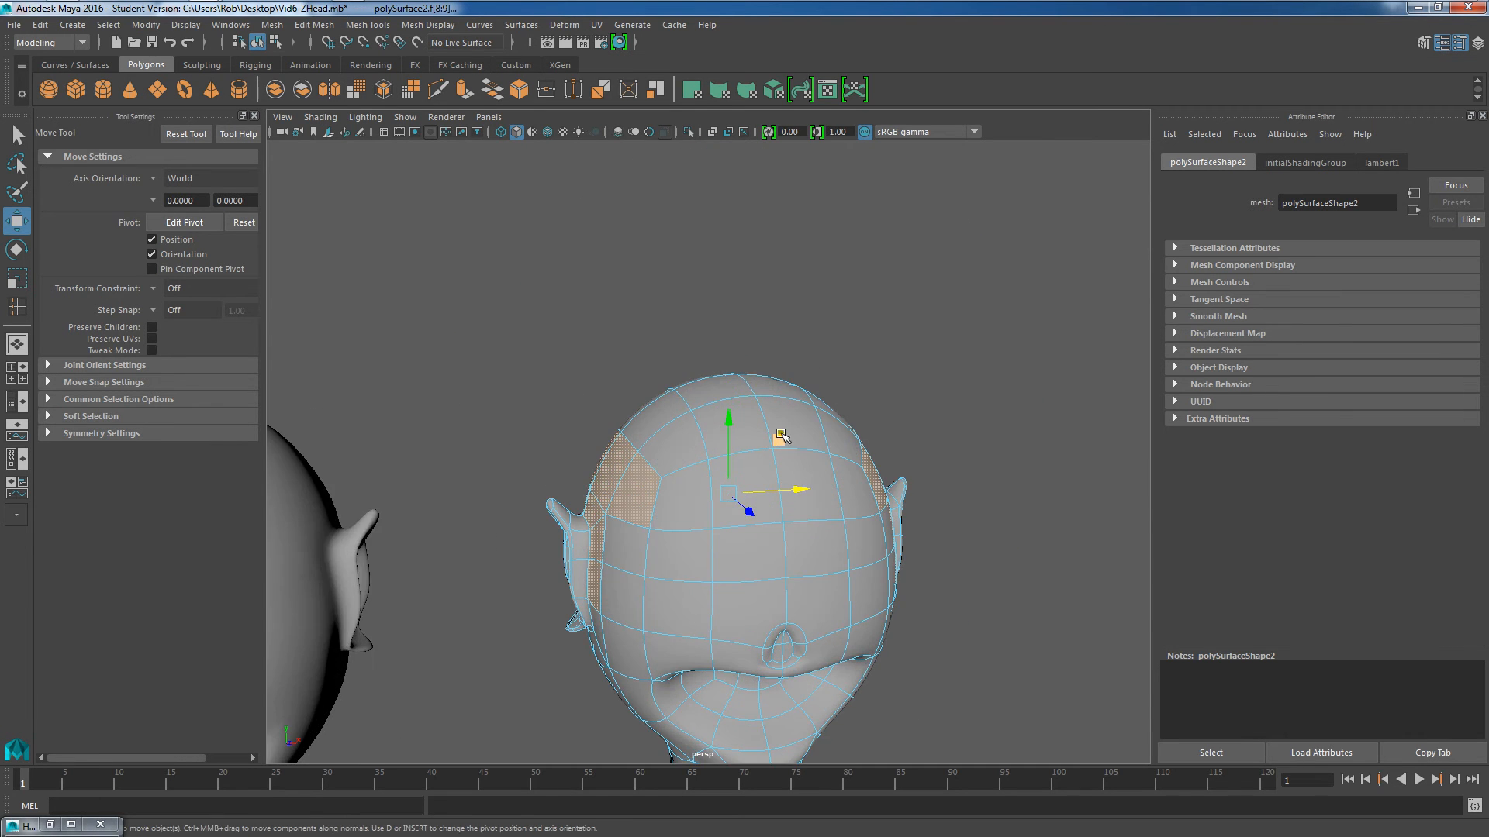
# Step: Extract the selected band of faces from the duplicated head
pyautogui.click(328, 26)
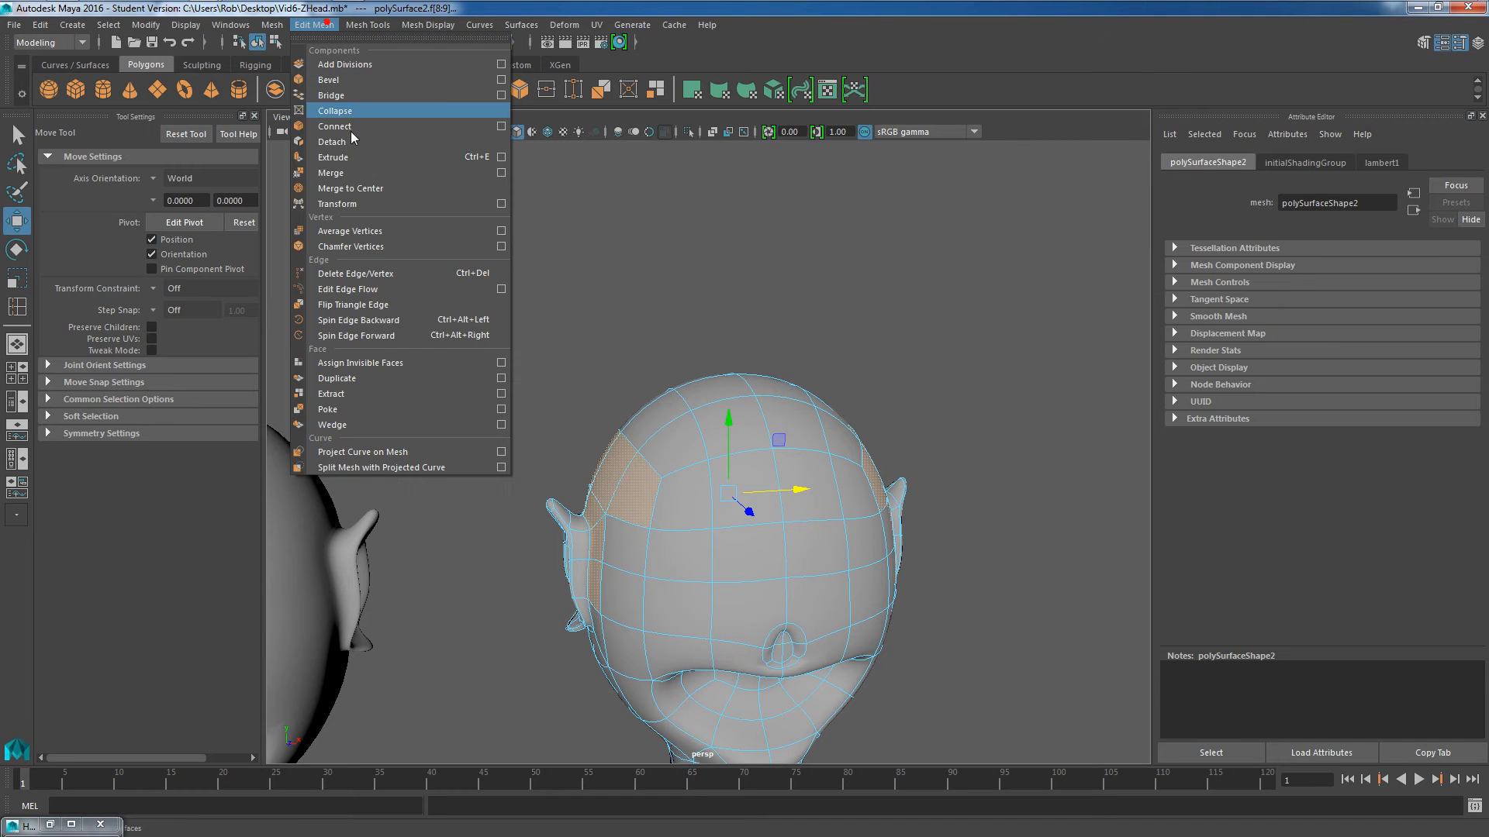
pyautogui.click(381, 393)
pyautogui.scroll(-5, 589, 393)
pyautogui.keyDown('alt'); pyautogui.moveTo(791, 346); pyautogui.dragTo(885, 492); pyautogui.keyUp('alt')
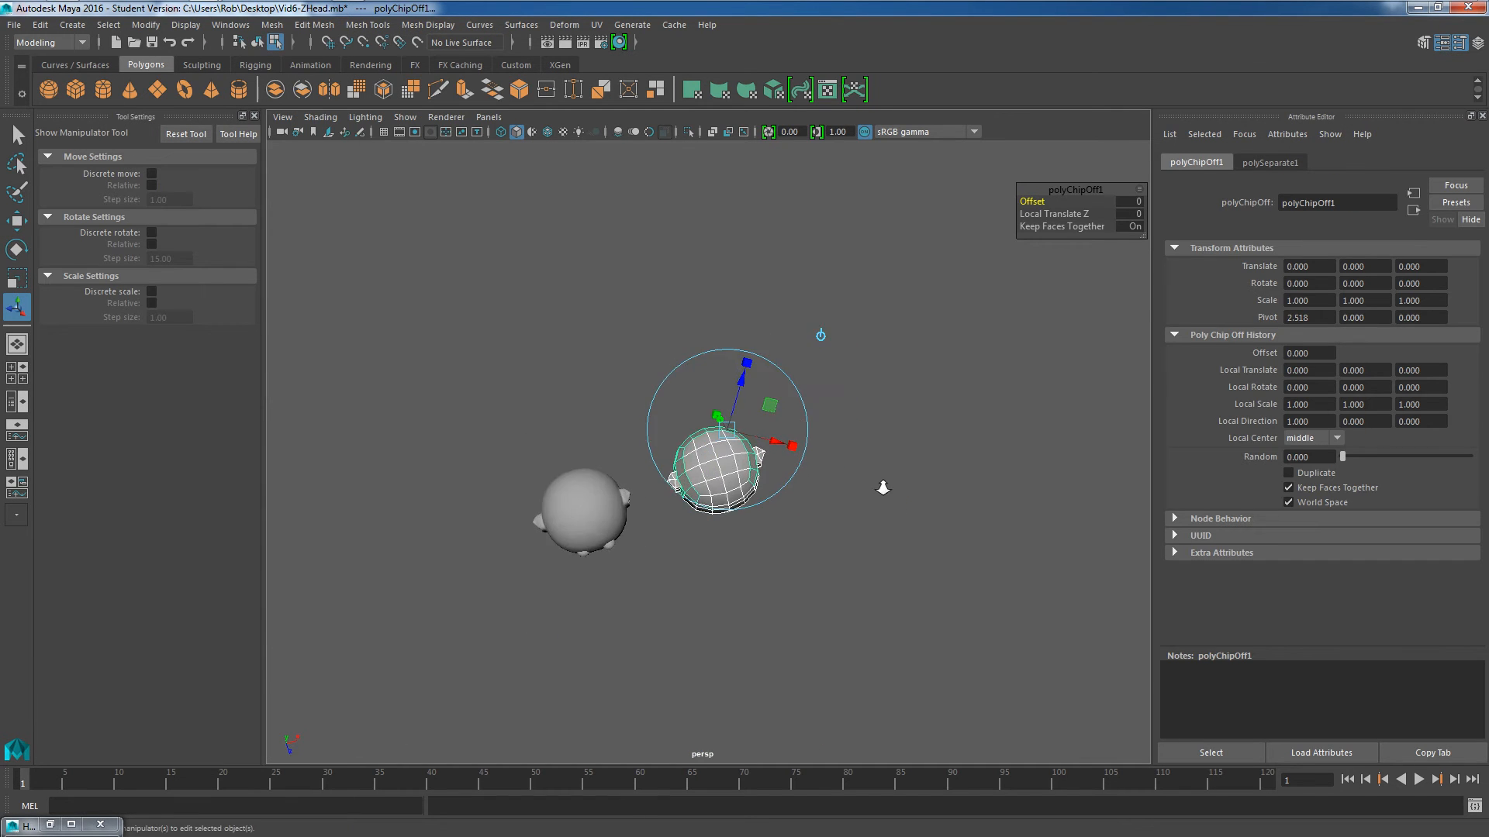
pyautogui.scroll(4, 899, 485)
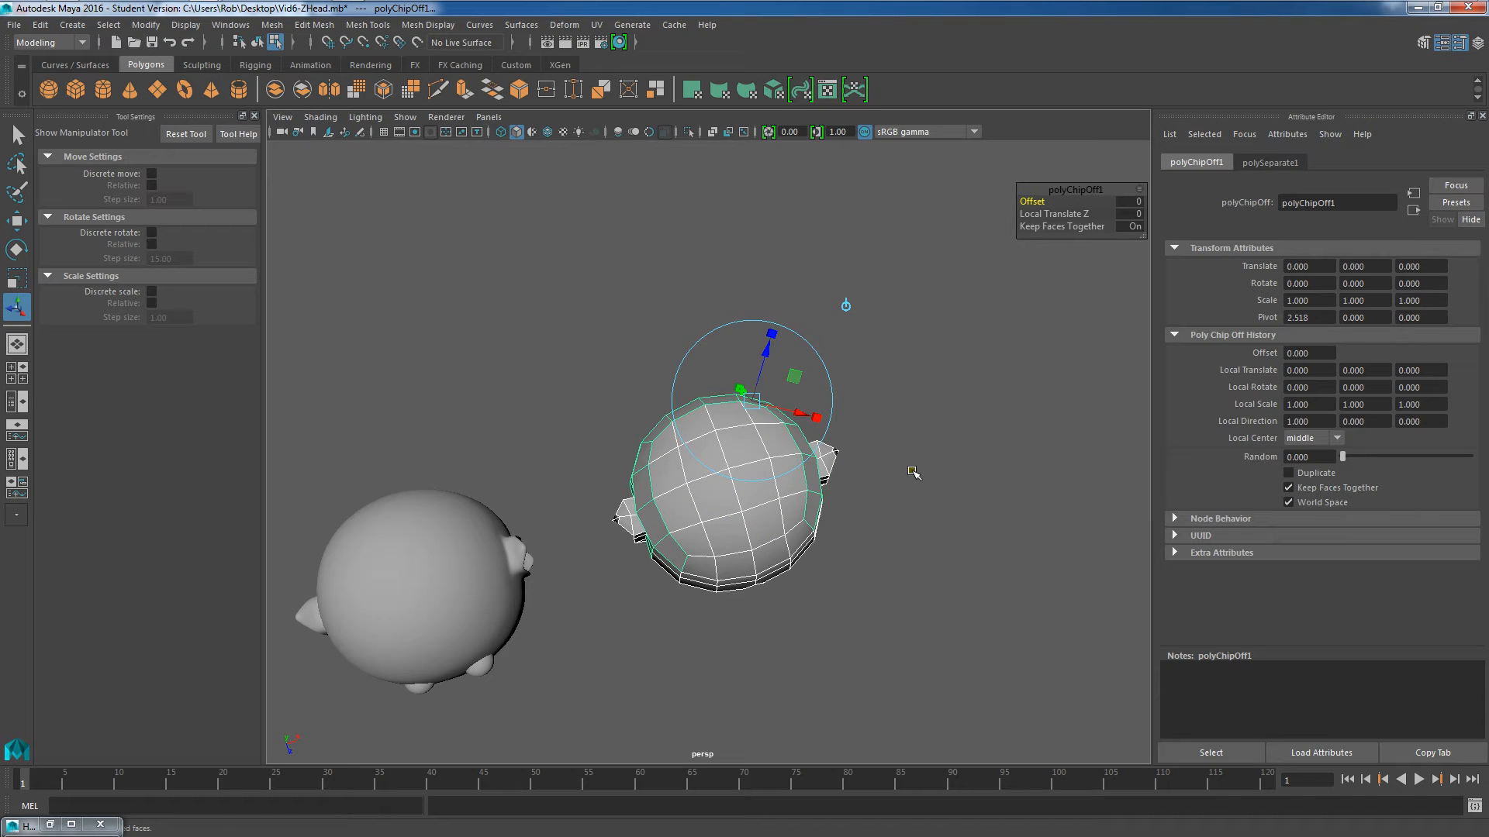
# Step: Move the rest of the duplicated head away from the extracted band along Z and delete it
pyautogui.press('w')
pyautogui.moveTo(749, 572); pyautogui.dragTo(743, 554)
pyautogui.click(812, 377)
pyautogui.rightClick(756, 396)
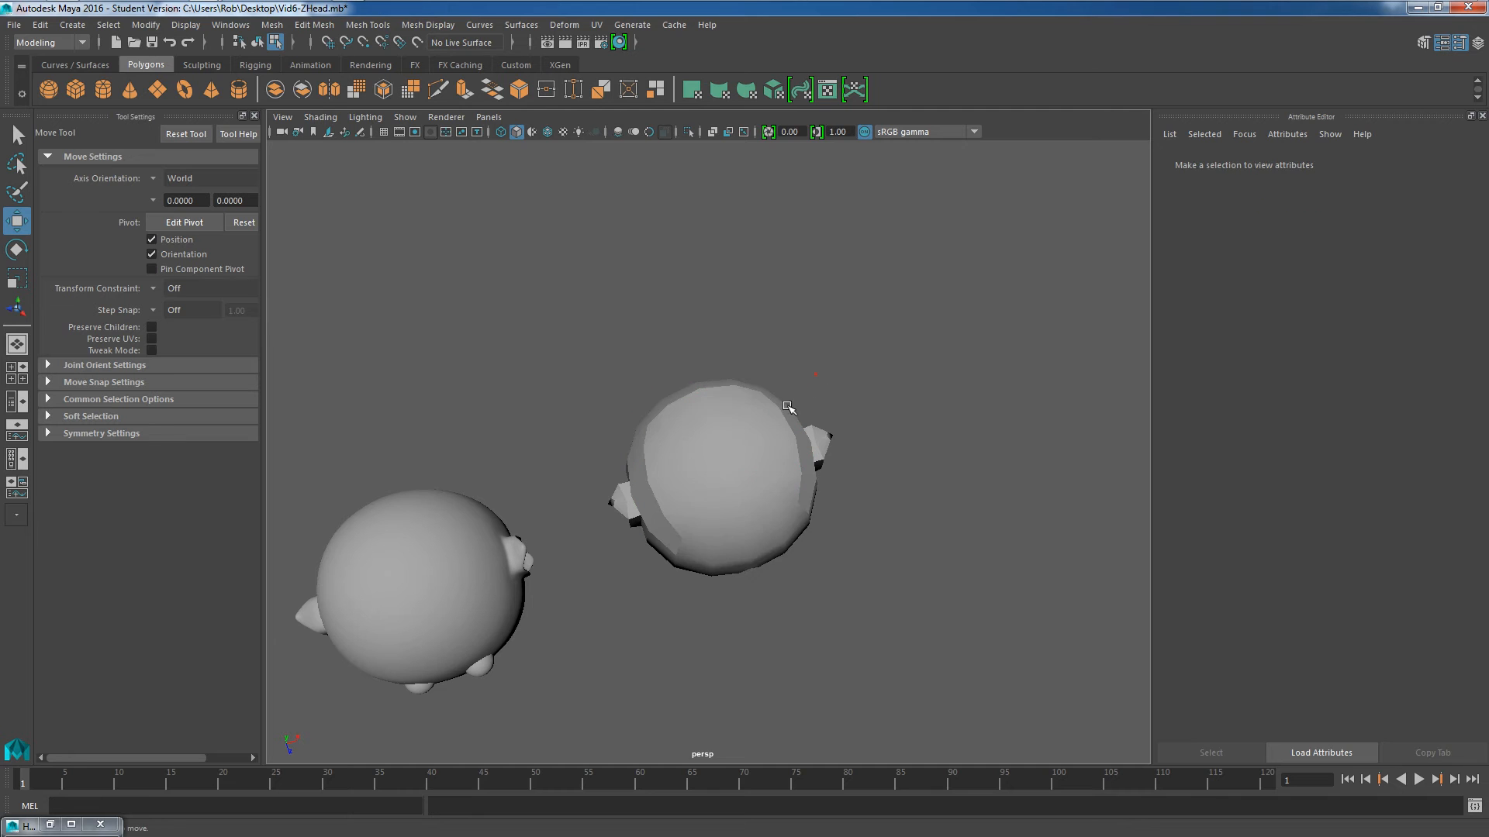
pyautogui.click(717, 401)
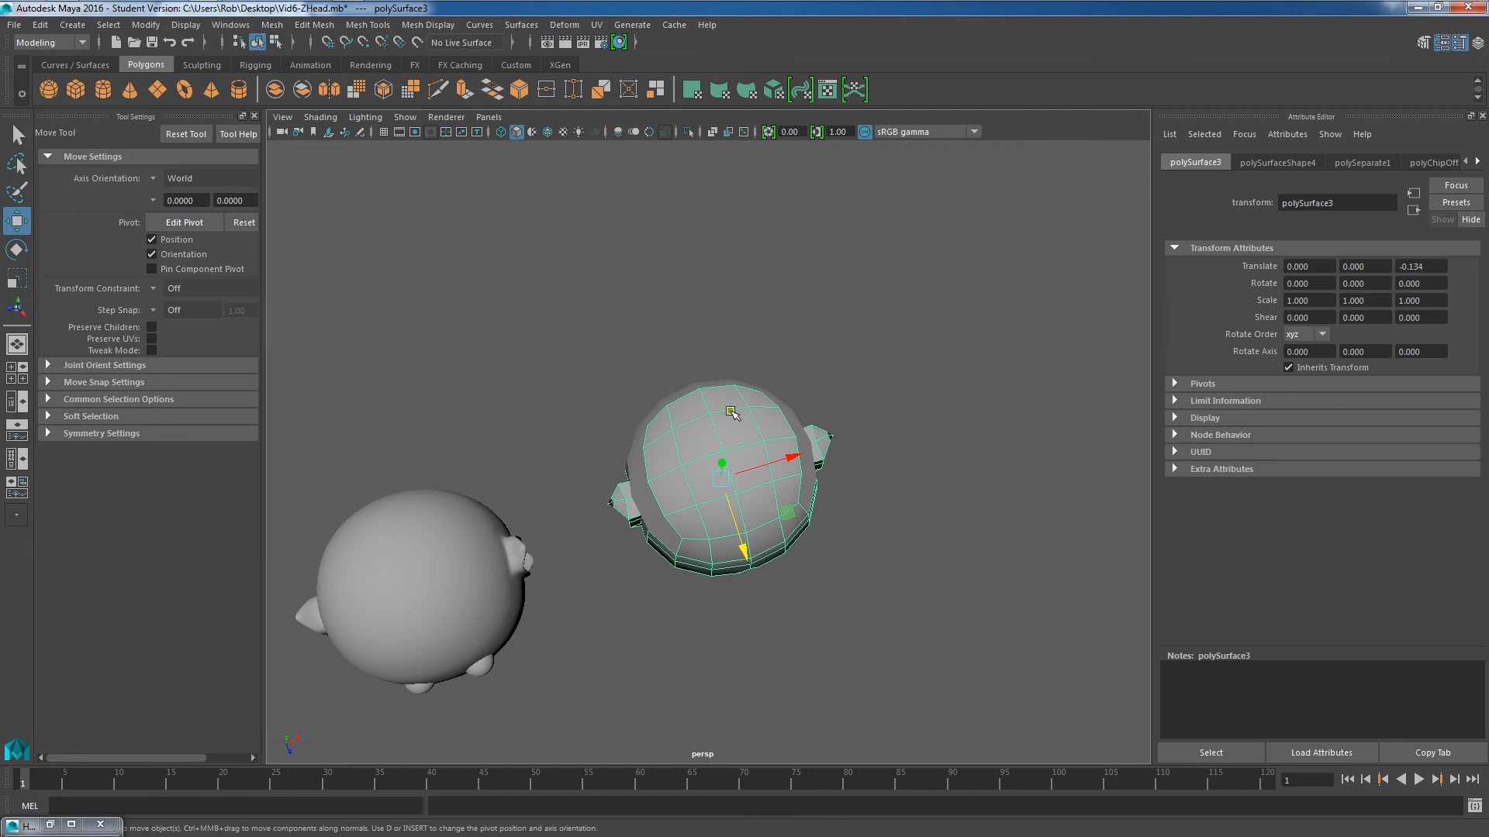
pyautogui.moveTo(743, 552); pyautogui.dragTo(777, 668)
pyautogui.scroll(-10, 847, 515)
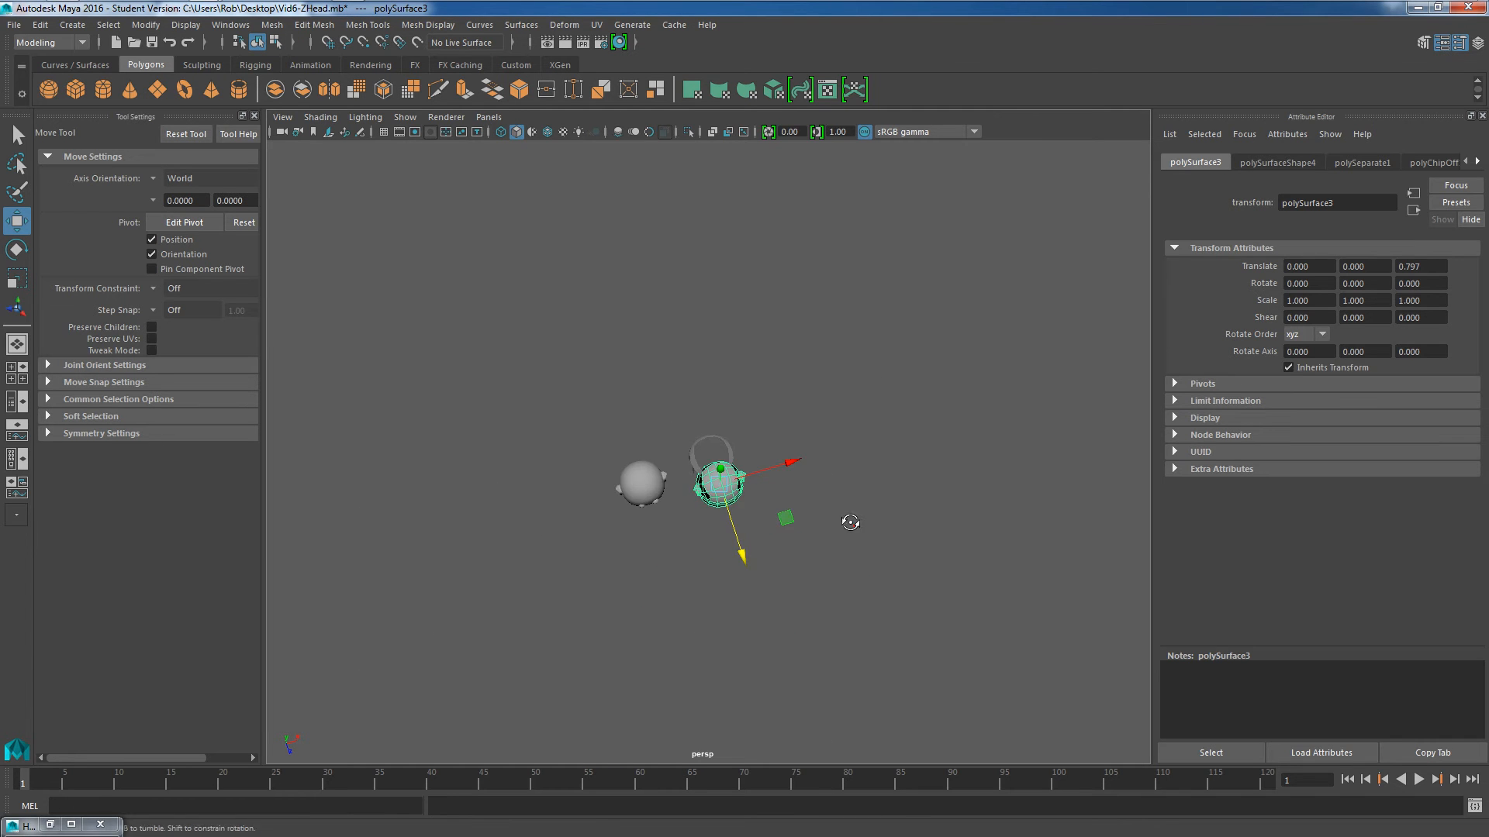
pyautogui.scroll(8, 783, 451)
pyautogui.press('Delete')
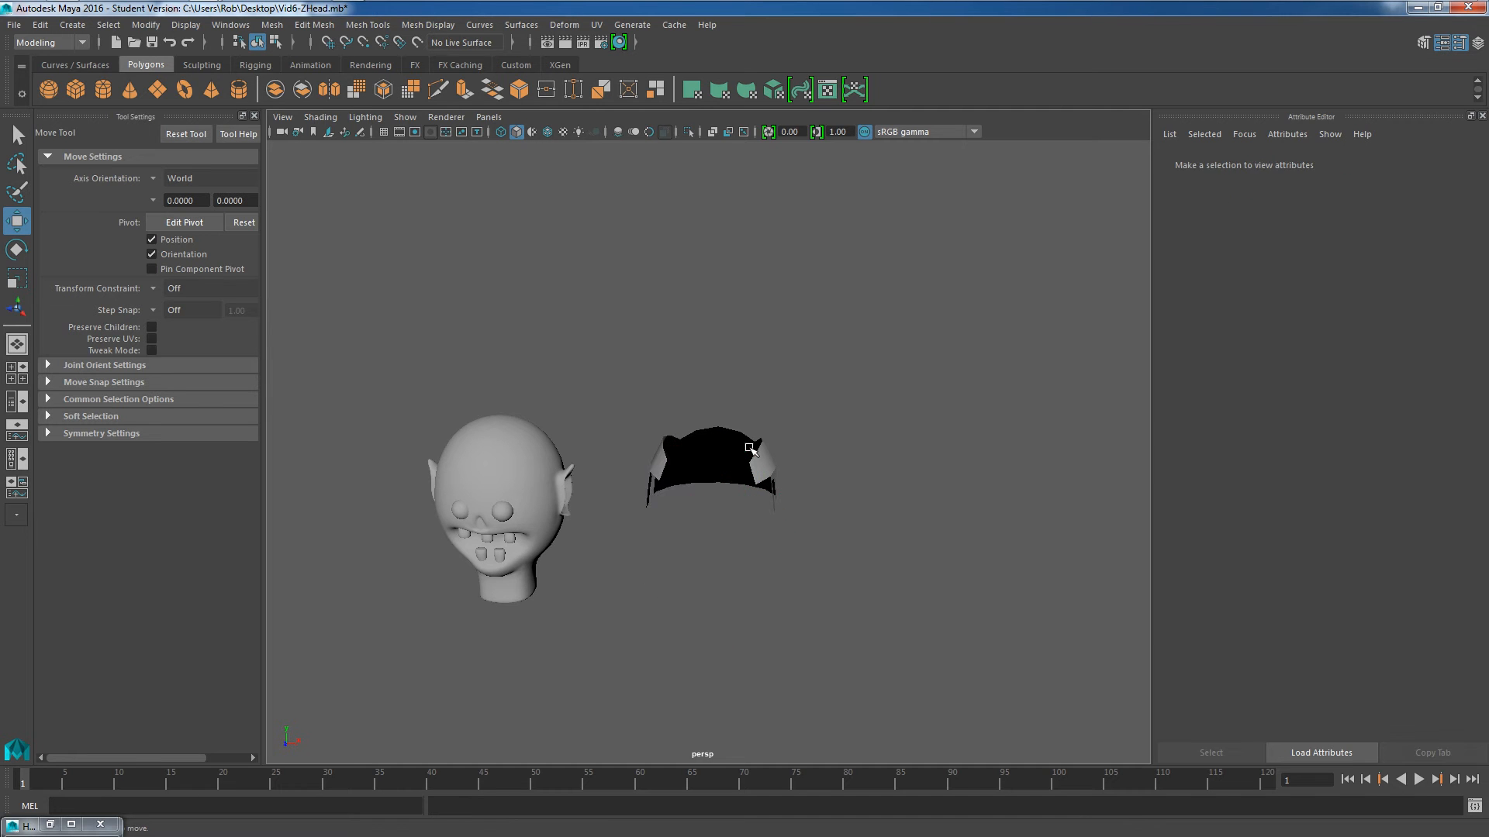
# Step: Select the extracted band and turn on its smooth mesh preview
pyautogui.click(757, 447)
pyautogui.keyDown('alt'); pyautogui.moveTo(766, 464); pyautogui.dragTo(781, 508); pyautogui.keyUp('alt')
pyautogui.press('3')
pyautogui.keyDown('alt'); pyautogui.moveTo(901, 574); pyautogui.dragTo(826, 504); pyautogui.keyUp('alt')
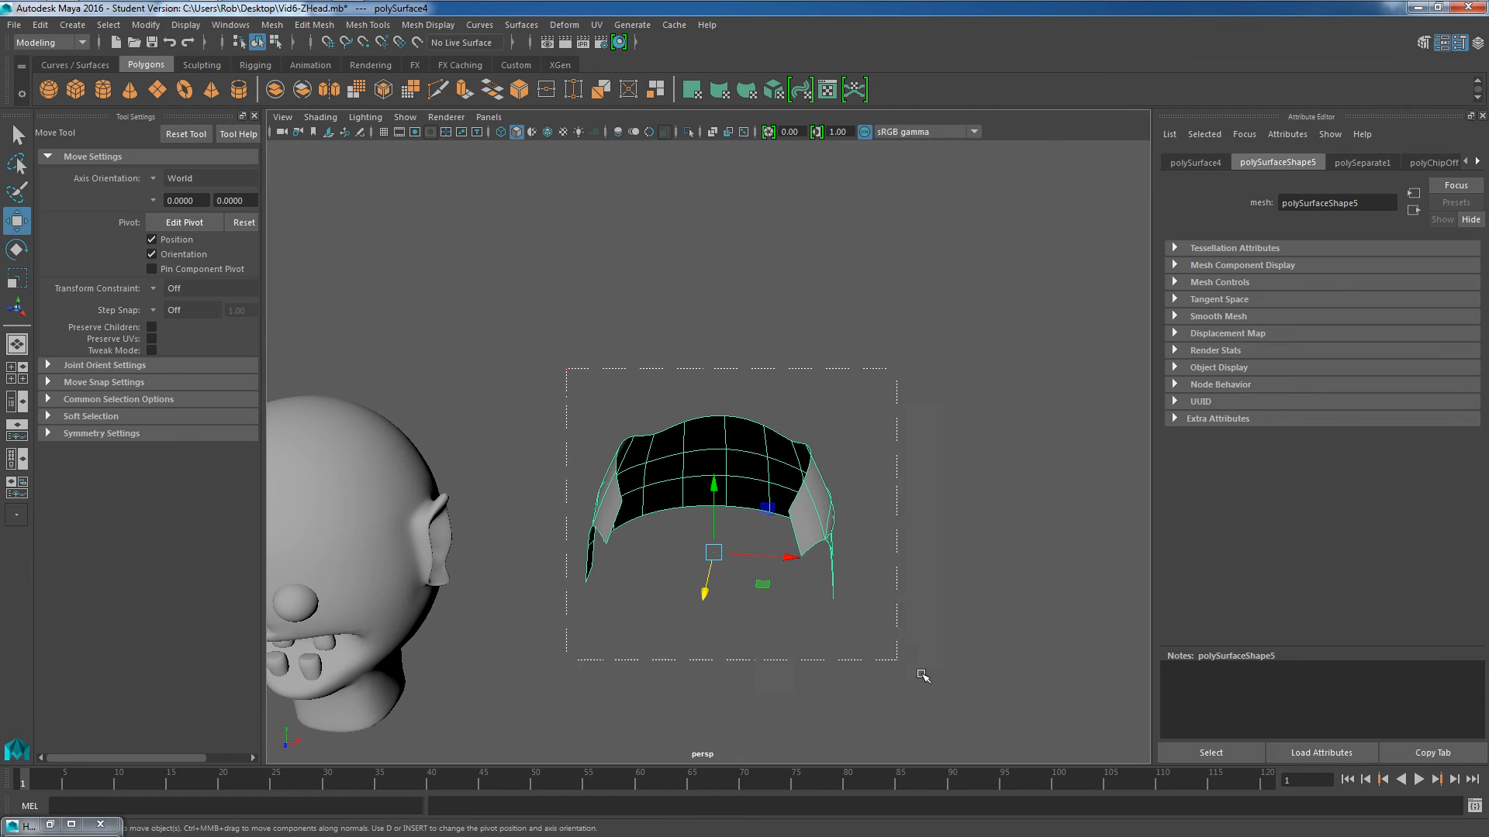
# Step: Switch the extracted band to face mode and examine its inner and outer surfaces, open edges and ear cutouts
pyautogui.moveTo(833, 510); pyautogui.dragTo(831, 436, button='right')
pyautogui.keyDown('alt'); pyautogui.moveTo(877, 472); pyautogui.dragTo(633, 485); pyautogui.keyUp('alt')
pyautogui.click(756, 469)
pyautogui.click(588, 388)
pyautogui.keyDown('alt'); pyautogui.moveTo(588, 388); pyautogui.dragTo(761, 472); pyautogui.keyUp('alt')
pyautogui.scroll(5, 763, 470)
pyautogui.keyDown('alt'); pyautogui.moveTo(767, 462); pyautogui.dragTo(776, 310, button='middle'); pyautogui.keyUp('alt')
pyautogui.keyDown('alt'); pyautogui.moveTo(776, 311); pyautogui.dragTo(717, 342); pyautogui.keyUp('alt')
pyautogui.keyDown('alt'); pyautogui.moveTo(896, 527); pyautogui.dragTo(967, 467); pyautogui.keyUp('alt')
pyautogui.keyDown('alt'); pyautogui.moveTo(1081, 349); pyautogui.dragTo(876, 419); pyautogui.keyUp('alt')
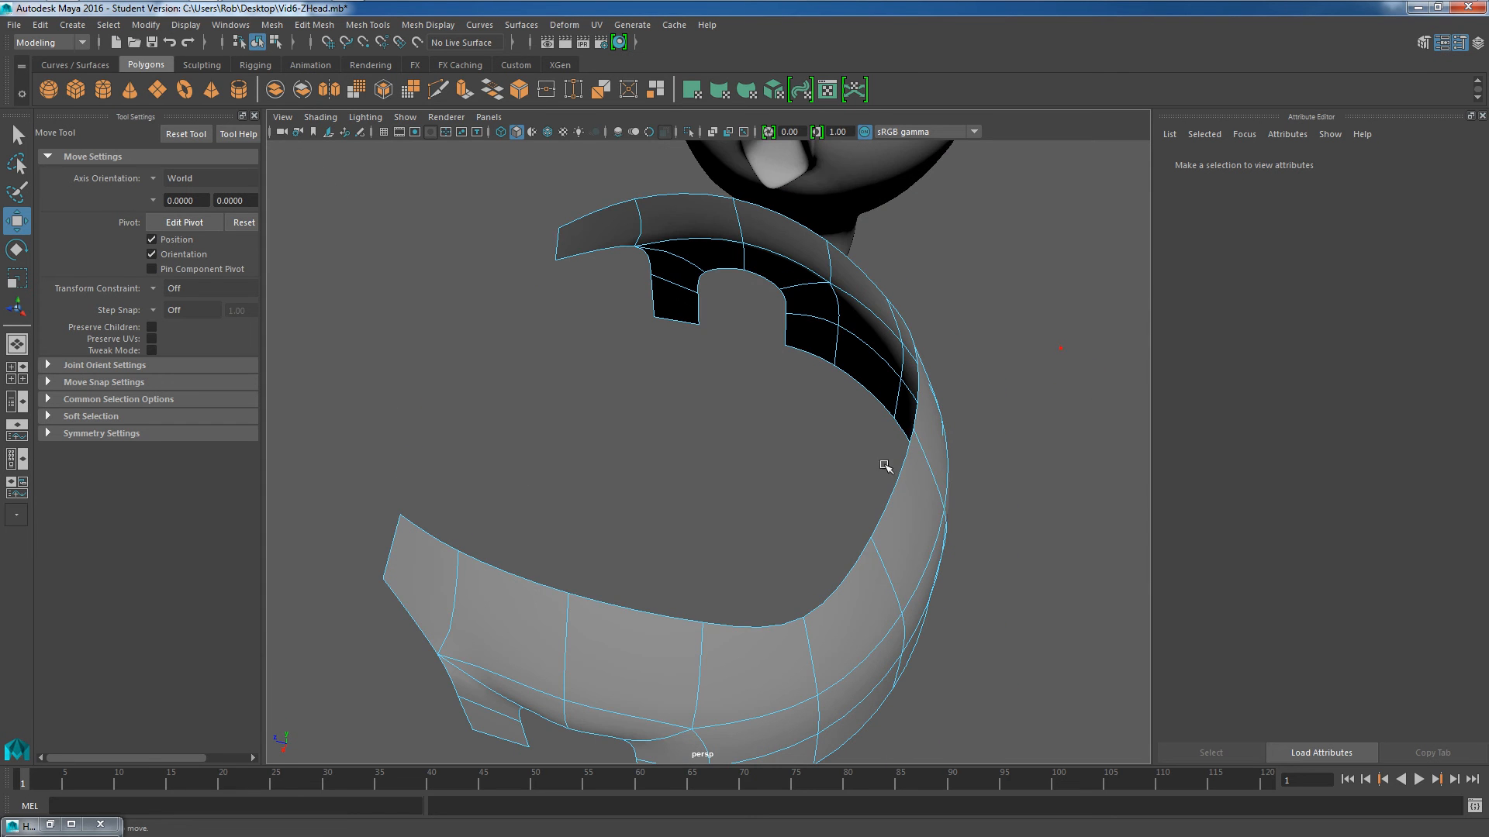
pyautogui.keyDown('alt'); pyautogui.moveTo(1111, 335); pyautogui.dragTo(917, 315); pyautogui.keyUp('alt')
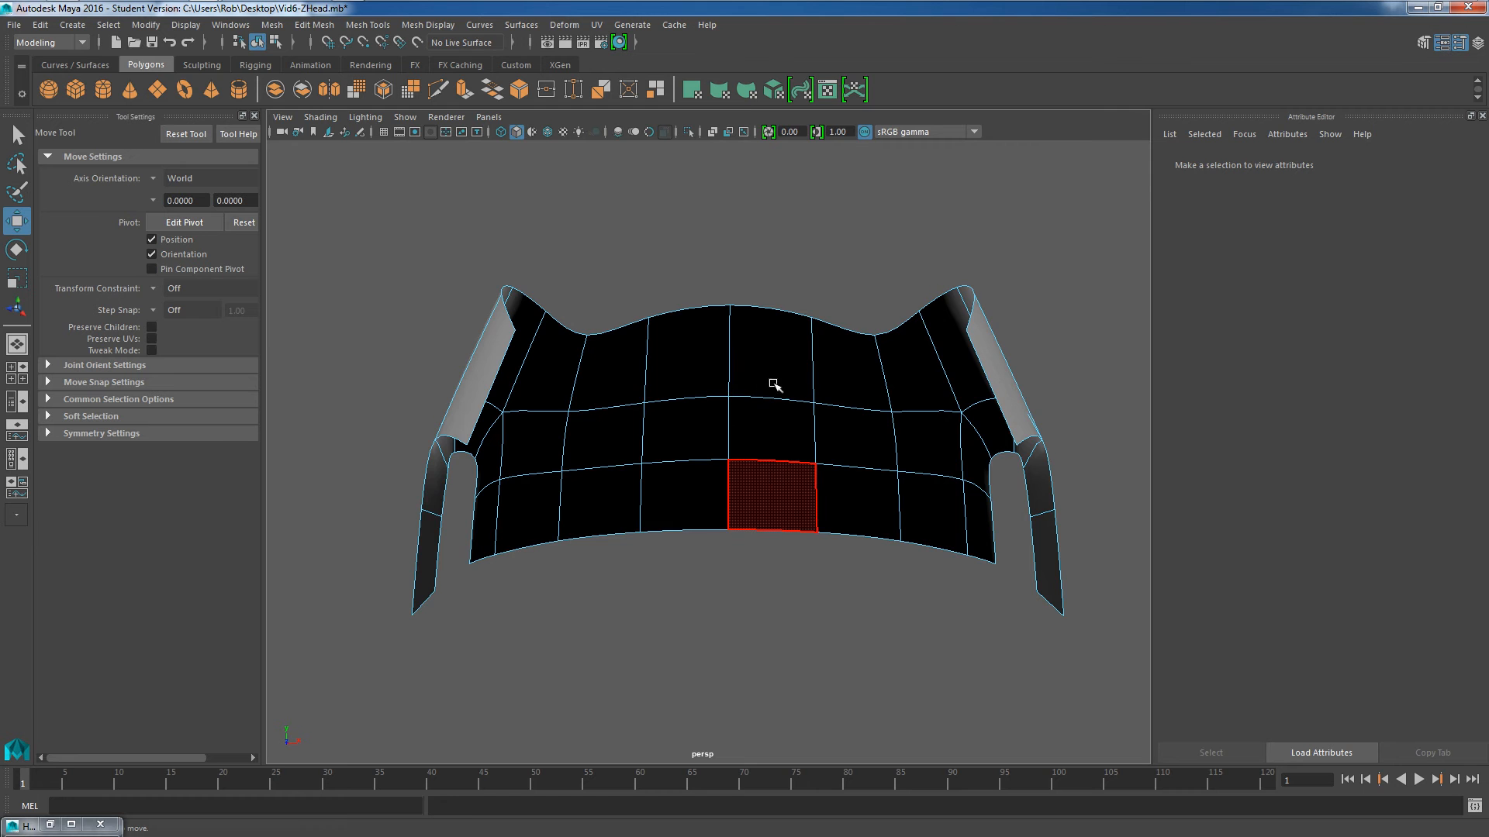
pyautogui.scroll(-5, 780, 382)
pyautogui.keyDown('alt'); pyautogui.moveTo(819, 351); pyautogui.dragTo(790, 392); pyautogui.keyUp('alt')
pyautogui.scroll(5, 799, 392)
pyautogui.keyDown('alt'); pyautogui.moveTo(799, 392); pyautogui.dragTo(760, 478, button='middle'); pyautogui.keyUp('alt')
pyautogui.keyDown('alt'); pyautogui.moveTo(711, 311); pyautogui.dragTo(743, 349); pyautogui.keyUp('alt')
pyautogui.scroll(-2, 729, 380)
pyautogui.scroll(-8, 852, 512)
pyautogui.keyDown('alt'); pyautogui.moveTo(911, 490); pyautogui.dragTo(801, 515); pyautogui.keyUp('alt')
pyautogui.scroll(5, 718, 448)
pyautogui.keyDown('alt'); pyautogui.moveTo(718, 447); pyautogui.dragTo(744, 428); pyautogui.keyUp('alt')
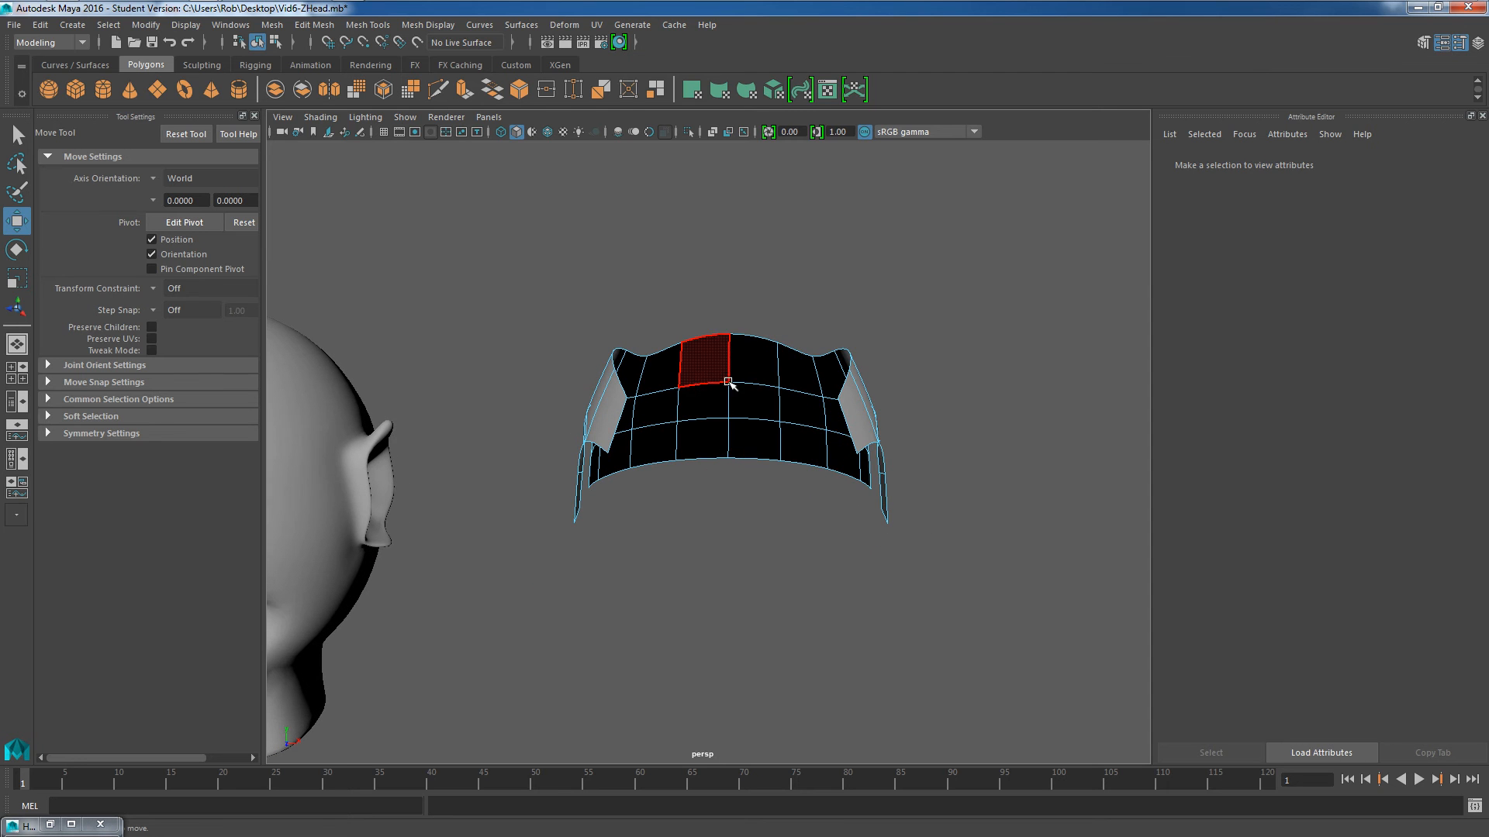
# Step: Extrude all faces of the band outward with a local Z translation of about 0.049 and return to object mode
pyautogui.moveTo(732, 385); pyautogui.dragTo(761, 370, button='right')
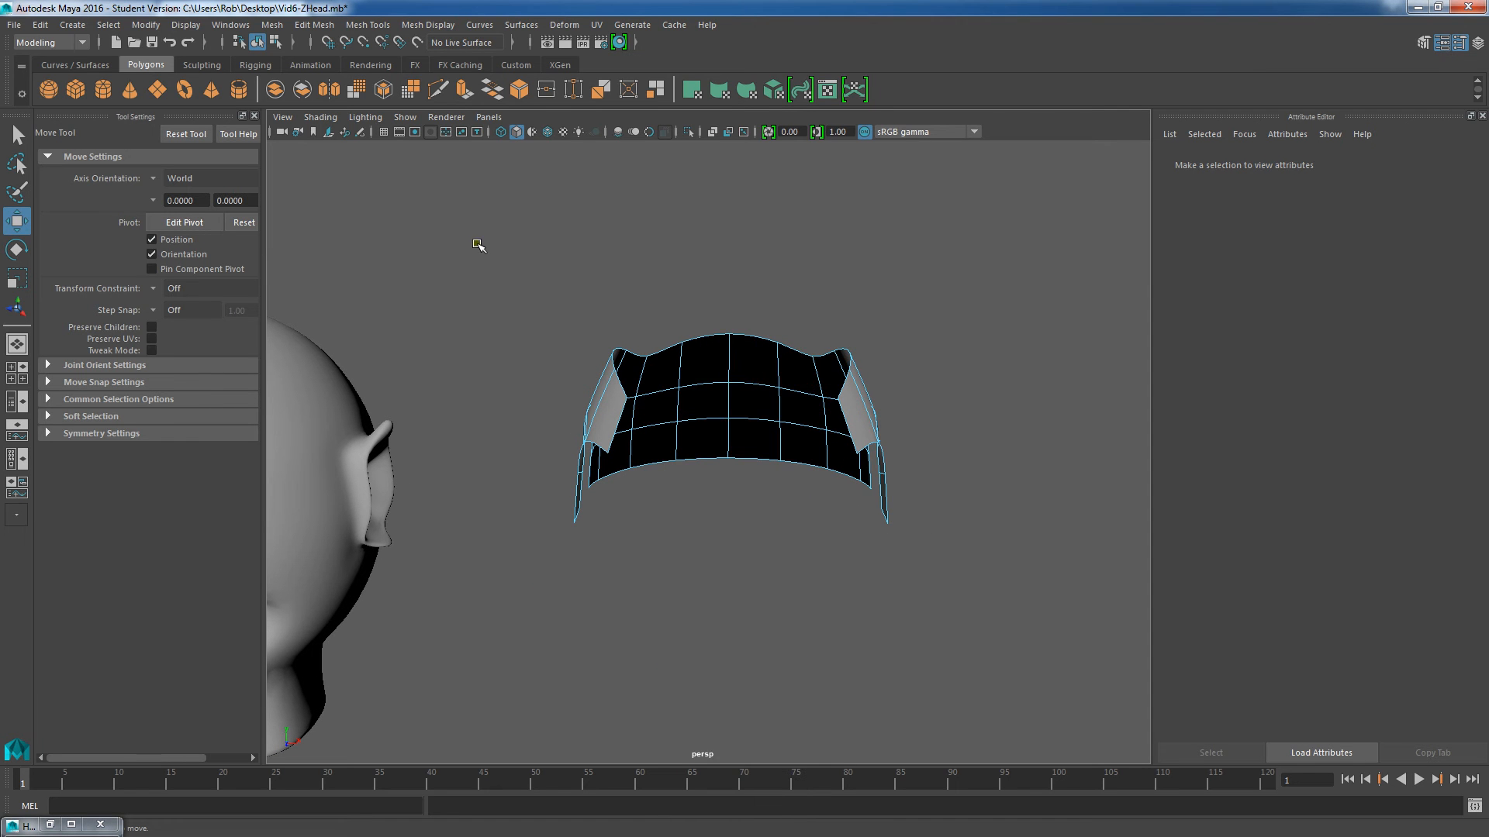
pyautogui.moveTo(959, 603); pyautogui.dragTo(946, 605)
pyautogui.hotkey('ctrl', 'e')
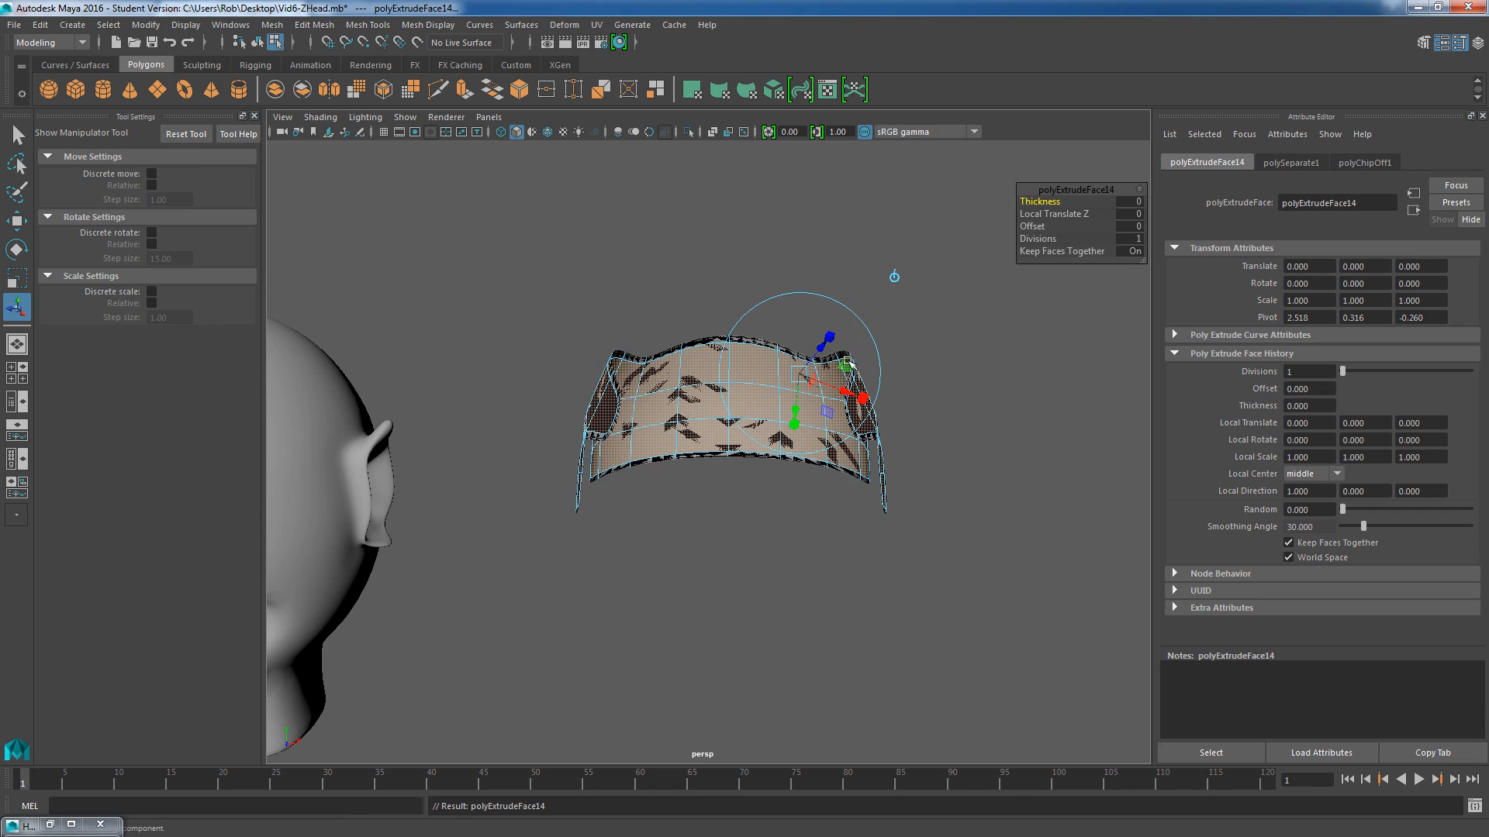
pyautogui.moveTo(820, 347); pyautogui.dragTo(828, 346)
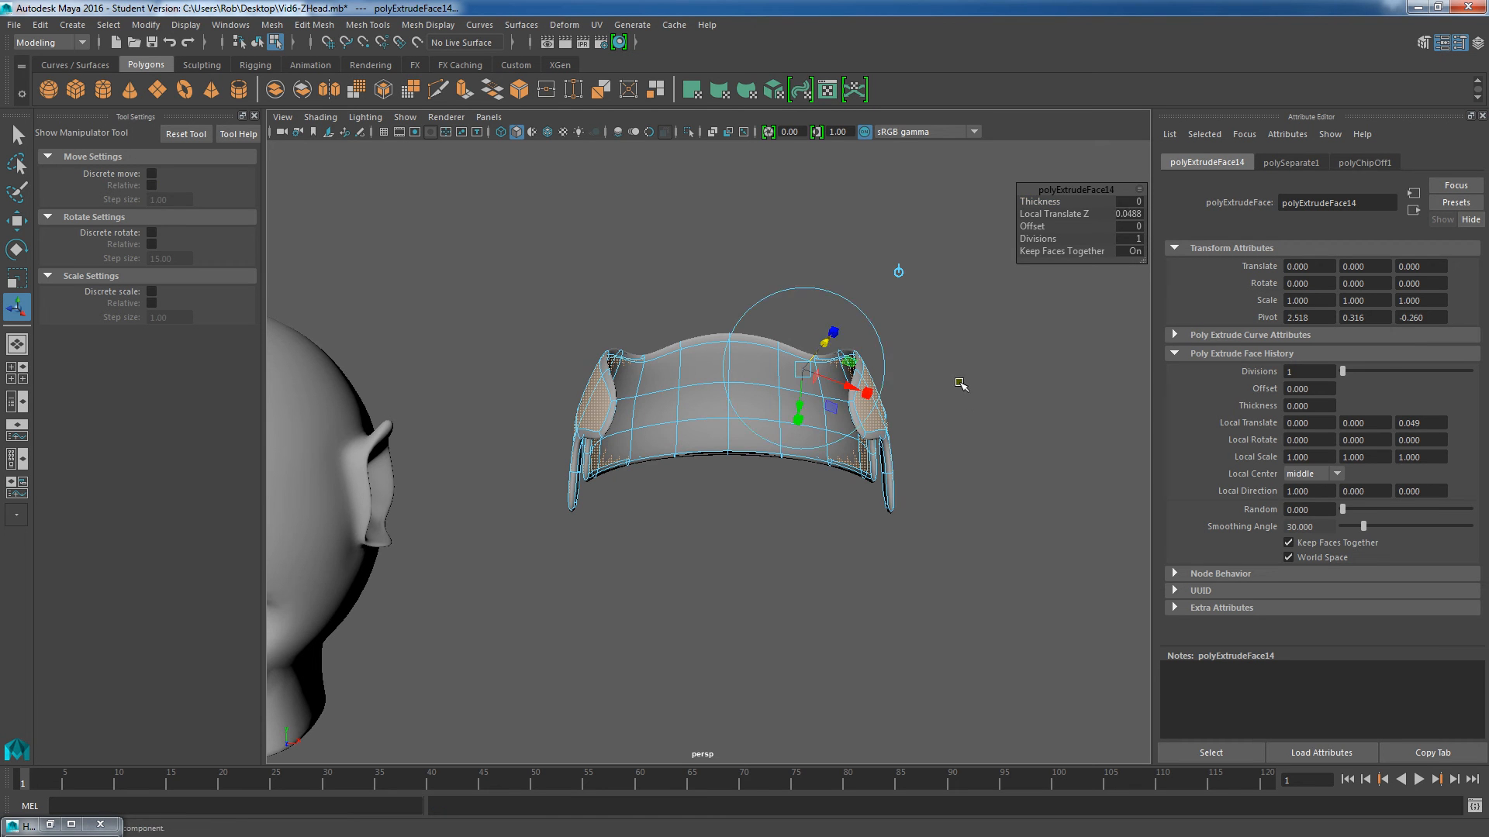
pyautogui.click(936, 412)
pyautogui.scroll(-3, 930, 415)
pyautogui.moveTo(800, 391); pyautogui.dragTo(856, 372, button='right')
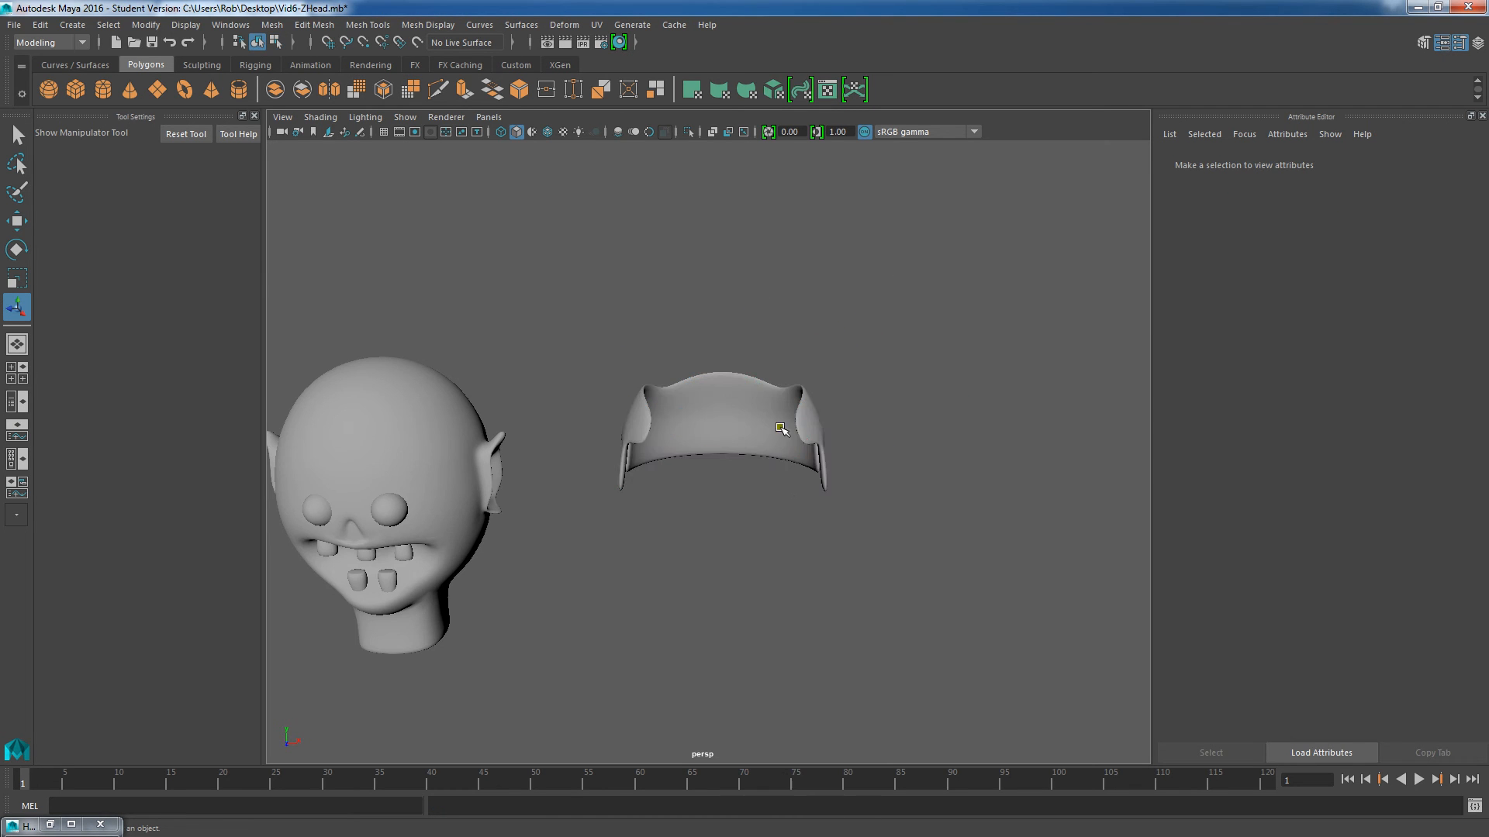
# Step: Select the thickened band and move it sideways onto the zombie head
pyautogui.click(784, 489)
pyautogui.keyDown('alt'); pyautogui.moveTo(783, 489); pyautogui.dragTo(807, 555); pyautogui.keyUp('alt')
pyautogui.press('w')
pyautogui.moveTo(787, 470); pyautogui.dragTo(486, 466)
pyautogui.keyDown('alt'); pyautogui.moveTo(696, 421); pyautogui.dragTo(525, 412); pyautogui.keyUp('alt')
pyautogui.scroll(5, 612, 398)
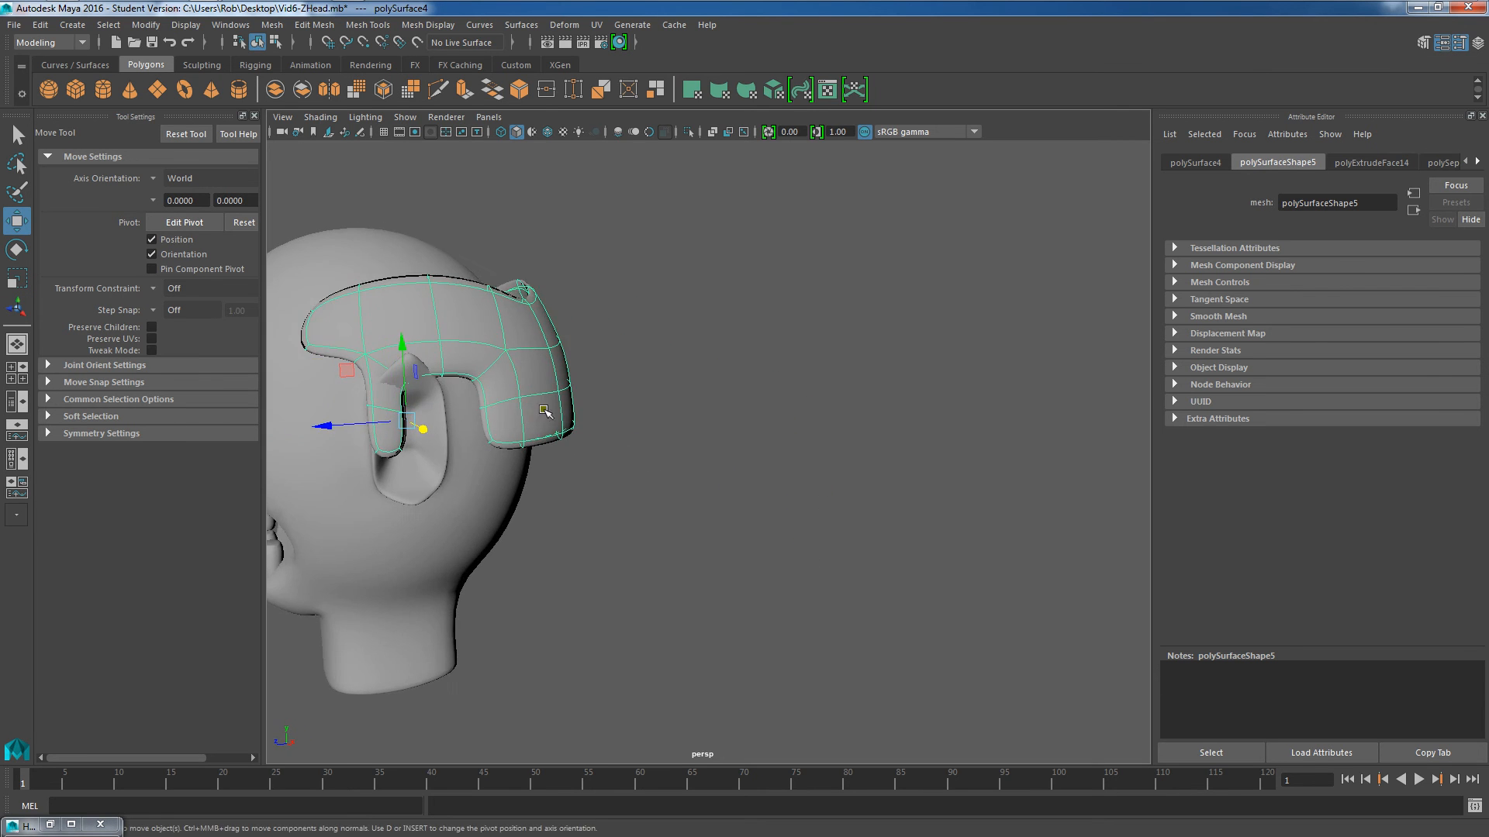
# Step: Adjust the band's depth and height in side view so it wraps the back of the head around the ear
pyautogui.keyDown('alt'); pyautogui.moveTo(466, 465); pyautogui.dragTo(585, 445, button='middle'); pyautogui.keyUp('alt')
pyautogui.keyDown('alt'); pyautogui.moveTo(585, 446); pyautogui.dragTo(628, 496); pyautogui.keyUp('alt')
pyautogui.moveTo(515, 441); pyautogui.dragTo(486, 442)
pyautogui.moveTo(564, 371); pyautogui.dragTo(555, 362)
pyautogui.moveTo(487, 426); pyautogui.dragTo(571, 478)
# Step: Centre the band sideways on the head and lower it slightly, checking the fit from the front
pyautogui.scroll(-6, 577, 510)
pyautogui.keyDown('alt'); pyautogui.moveTo(589, 528); pyautogui.dragTo(865, 501, button='middle'); pyautogui.keyUp('alt')
pyautogui.scroll(1, 828, 487)
pyautogui.scroll(2, 828, 488)
pyautogui.moveTo(834, 492); pyautogui.dragTo(810, 490)
pyautogui.keyDown('alt'); pyautogui.moveTo(828, 565); pyautogui.dragTo(802, 524); pyautogui.keyUp('alt')
pyautogui.moveTo(732, 409); pyautogui.dragTo(731, 422)
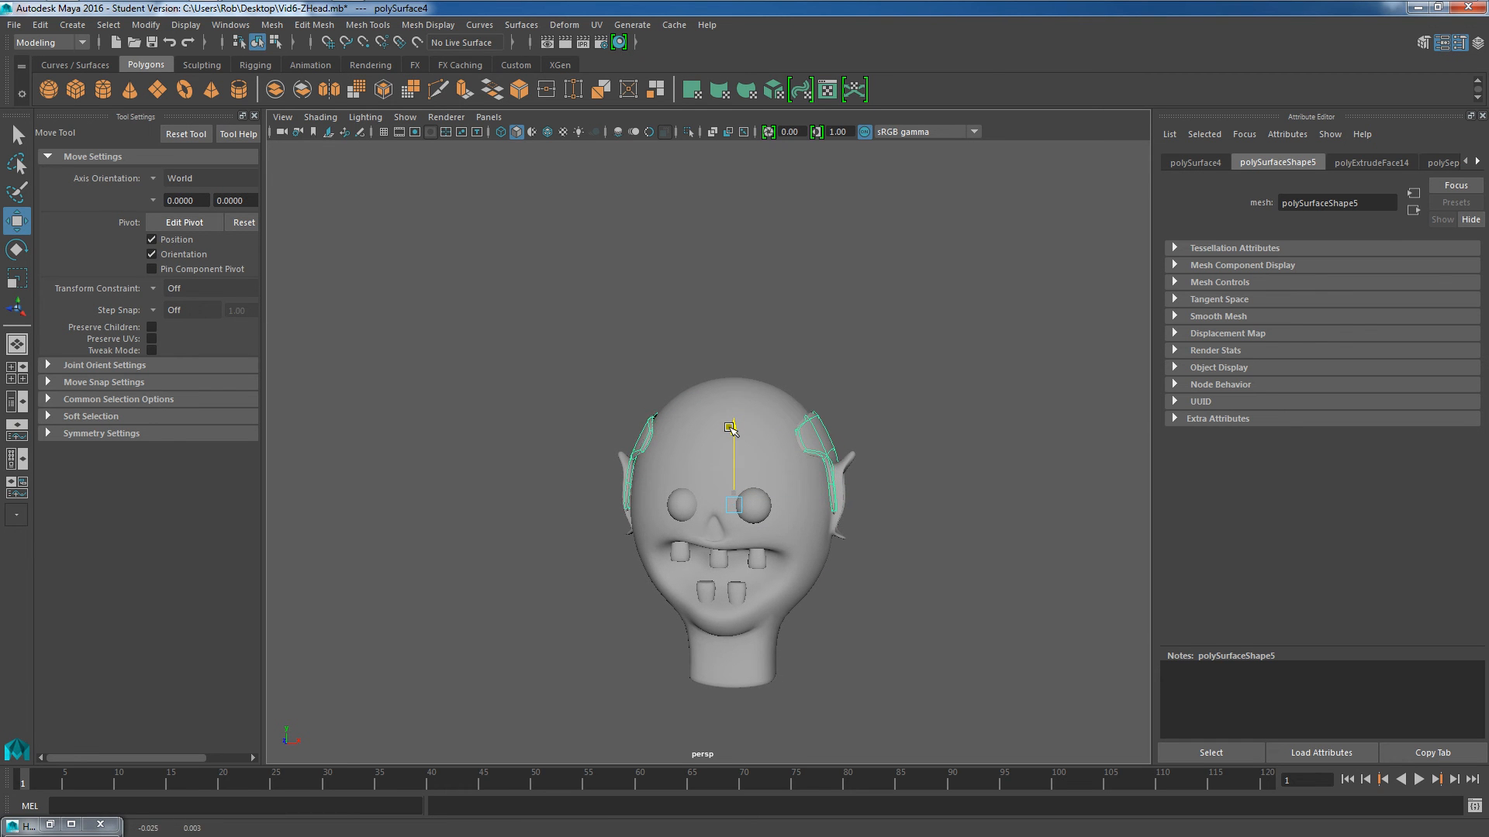
# Step: Turn off the band's smooth preview and insert two edge loops at its sideburn in front of the ear
pyautogui.click(830, 426)
pyautogui.keyDown('alt'); pyautogui.moveTo(831, 425); pyautogui.dragTo(690, 459); pyautogui.keyUp('alt')
pyautogui.click(707, 463)
pyautogui.scroll(3, 707, 481)
pyautogui.scroll(2, 706, 485)
pyautogui.press('1')
pyautogui.keyDown('alt'); pyautogui.moveTo(732, 595); pyautogui.dragTo(757, 469, button='middle'); pyautogui.keyUp('alt')
pyautogui.scroll(3, 762, 526)
pyautogui.press('g')
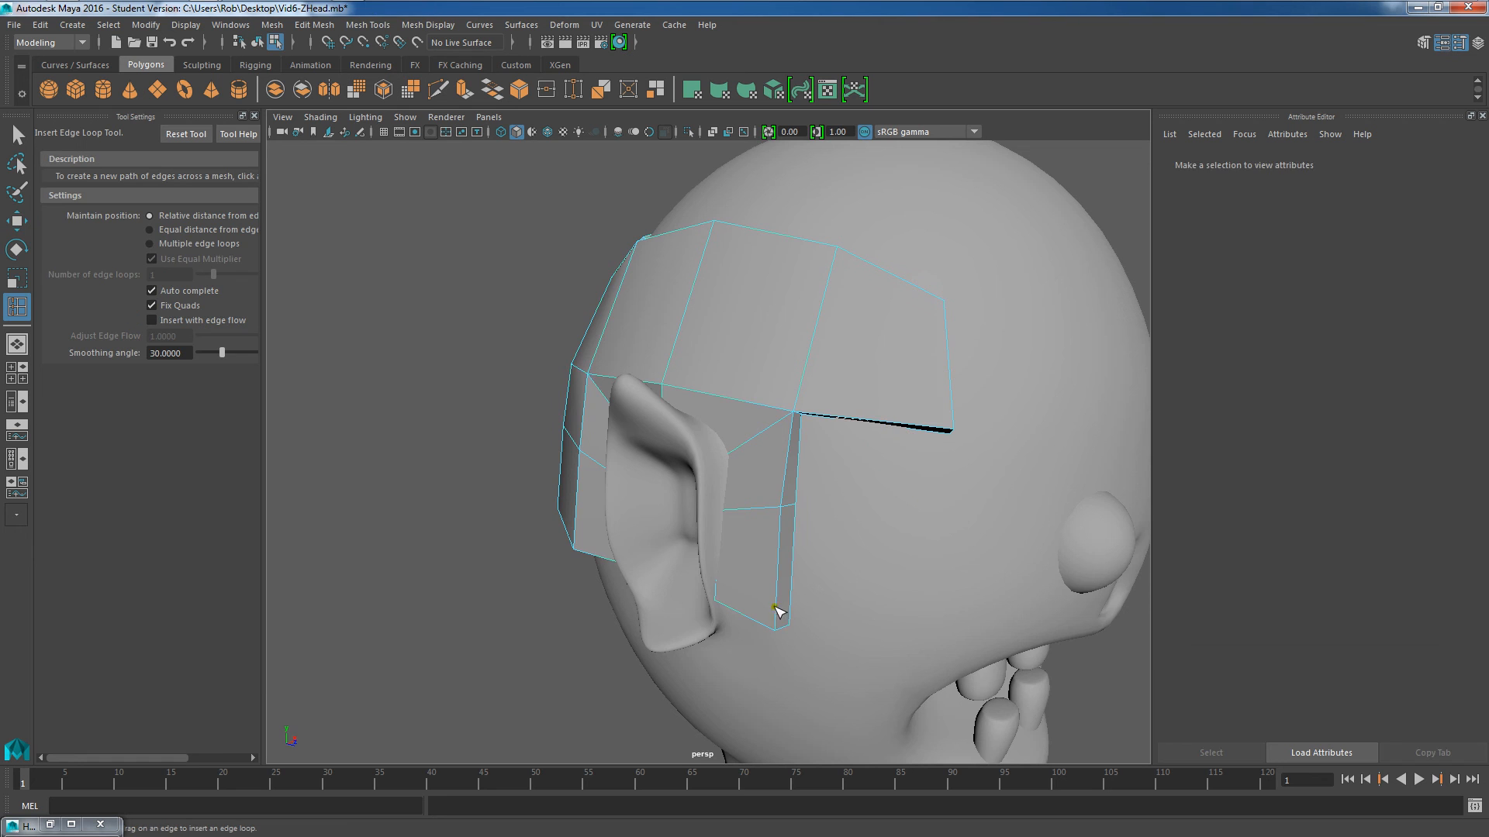
pyautogui.click(780, 620)
pyautogui.keyDown('alt'); pyautogui.moveTo(1032, 519); pyautogui.dragTo(707, 376); pyautogui.keyUp('alt')
pyautogui.click(796, 588)
pyautogui.press('a')
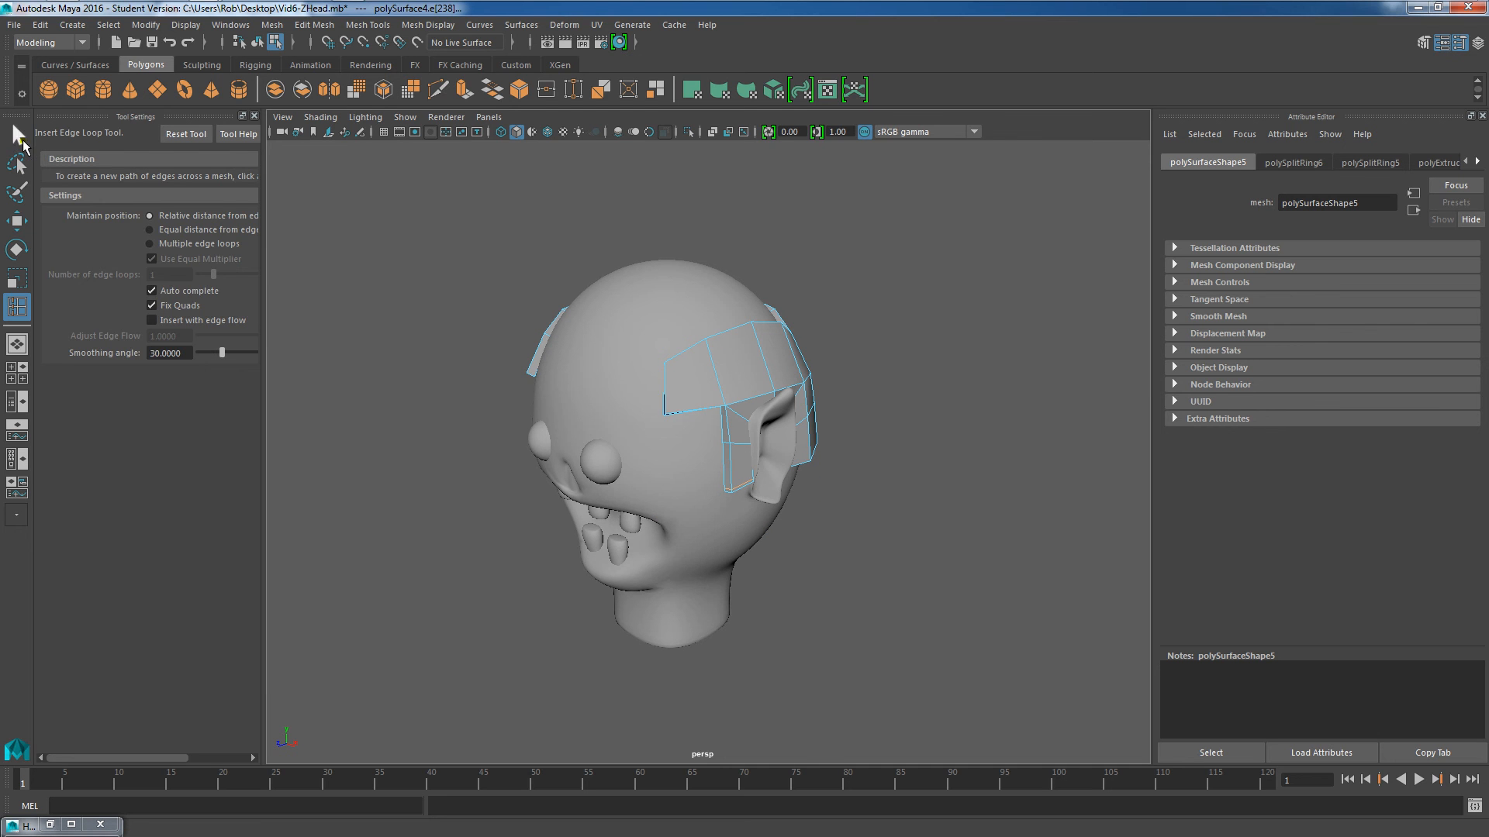
# Step: Leave the edge loop tool, return the band to object mode and restore its smooth mesh preview
pyautogui.click(22, 140)
pyautogui.moveTo(728, 374); pyautogui.dragTo(790, 347, button='right')
pyautogui.click(791, 380)
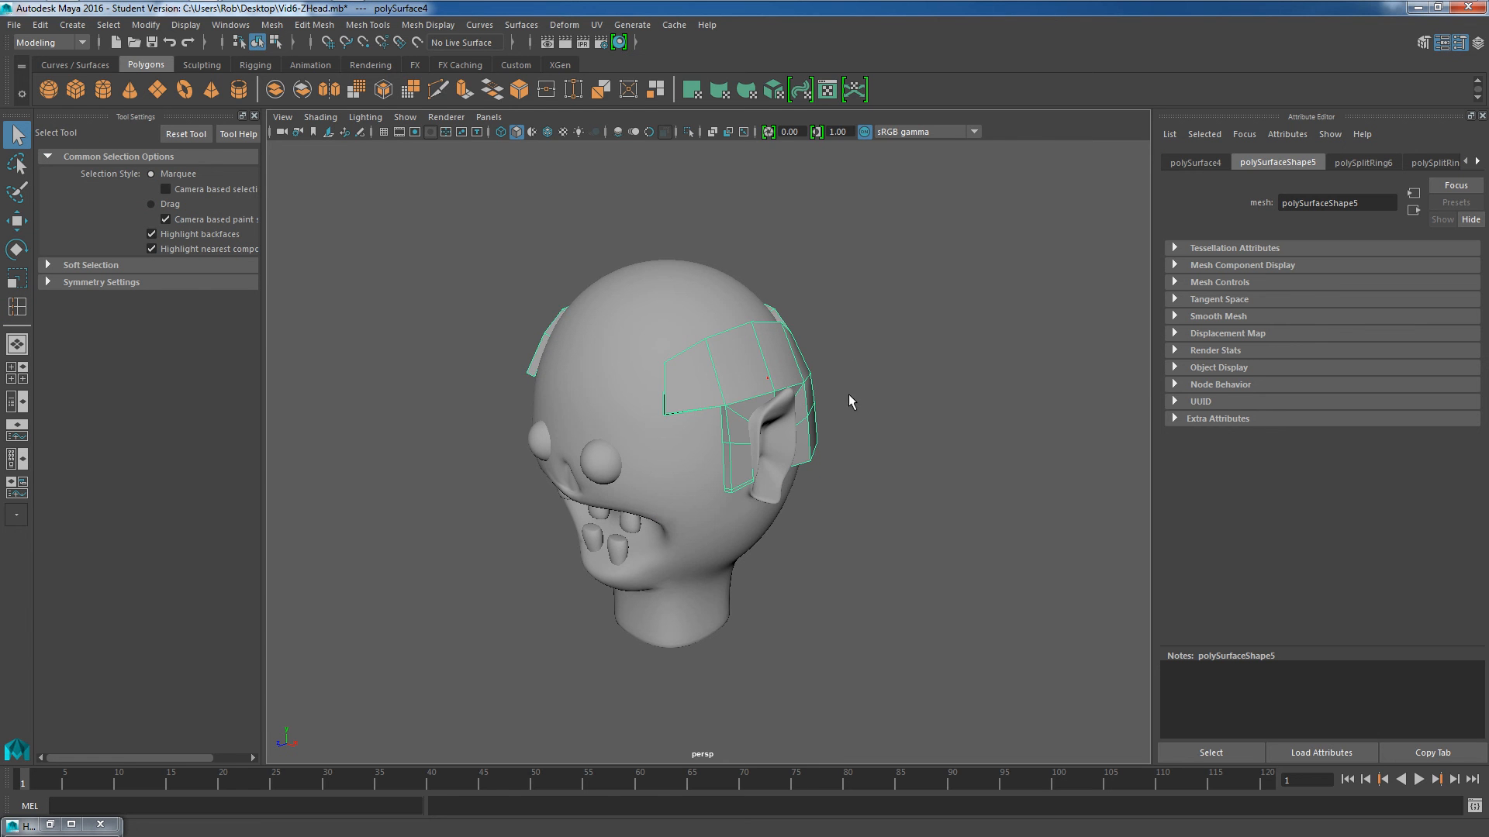
pyautogui.keyDown('alt'); pyautogui.moveTo(904, 547); pyautogui.dragTo(651, 403); pyautogui.keyUp('alt')
pyautogui.click(855, 565)
# Step: Examine the fit of the smoothed band on the head from several angles, ending with a front view
pyautogui.scroll(-6, 841, 512)
pyautogui.moveTo(828, 494)
pyautogui.keyDown('alt'); pyautogui.mouseDown()
pyautogui.moveTo(800, 507)
pyautogui.moveTo(655, 490)
pyautogui.moveTo(807, 485)
pyautogui.moveTo(771, 489)
pyautogui.moveTo(797, 514)
pyautogui.moveTo(688, 473)
pyautogui.moveTo(821, 521)
pyautogui.mouseUp(); pyautogui.keyUp('alt')
pyautogui.scroll(6, 687, 473)
pyautogui.keyDown('alt'); pyautogui.moveTo(819, 524); pyautogui.dragTo(797, 497, button='middle'); pyautogui.keyUp('alt')
pyautogui.keyDown('alt'); pyautogui.moveTo(797, 497); pyautogui.dragTo(814, 490); pyautogui.keyUp('alt')
pyautogui.keyDown('alt'); pyautogui.moveTo(814, 490); pyautogui.dragTo(734, 484, button='middle'); pyautogui.keyUp('alt')
pyautogui.scroll(5, 732, 483)
pyautogui.keyDown('alt'); pyautogui.moveTo(734, 485); pyautogui.dragTo(765, 482); pyautogui.keyUp('alt')
pyautogui.moveTo(765, 482)
pyautogui.keyDown('alt'); pyautogui.mouseDown(button='middle')
pyautogui.moveTo(774, 495)
pyautogui.moveTo(773, 456)
pyautogui.mouseUp(button='middle'); pyautogui.keyUp('alt')
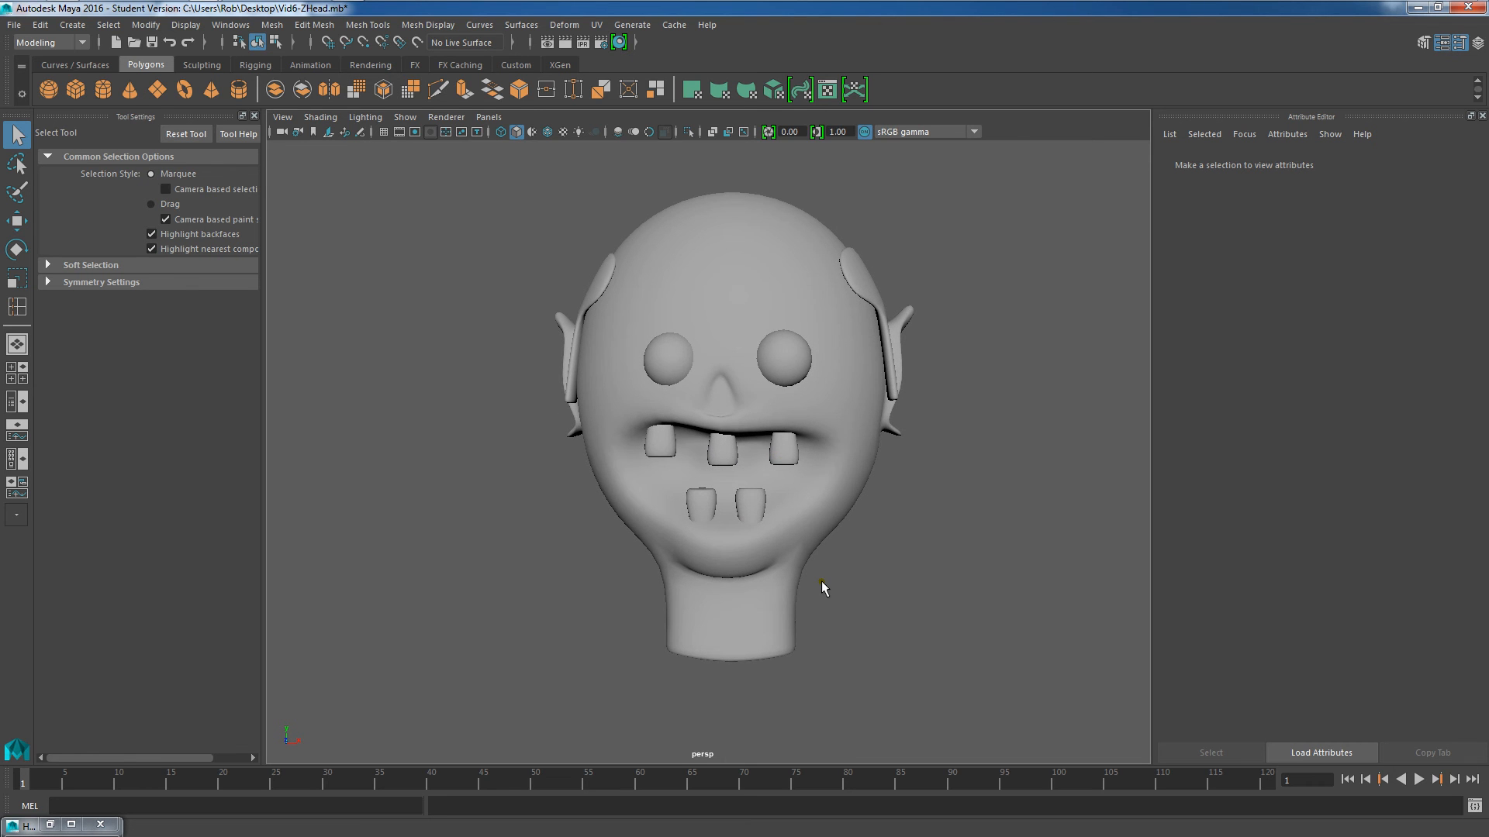